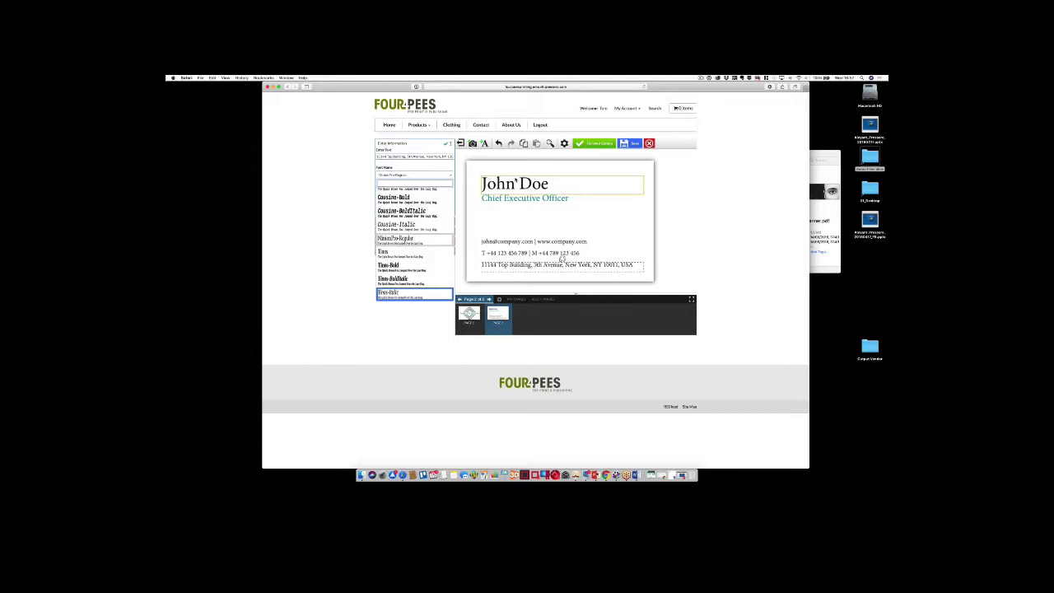
Return to the storefront's home page and open the Womens Cardigans product from the Clothing category
left_click(470, 170)
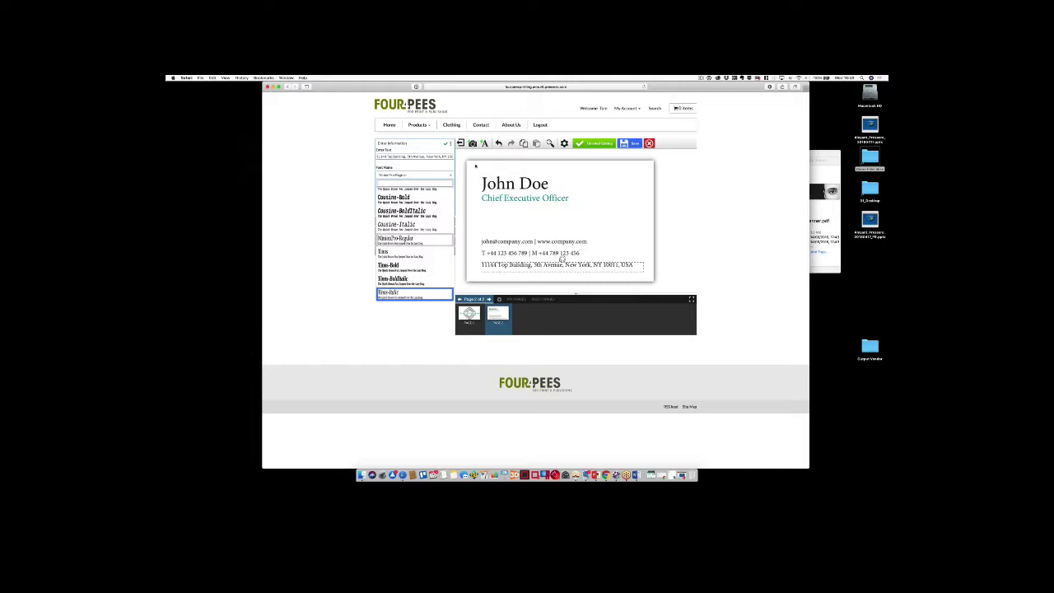
left_click(389, 124)
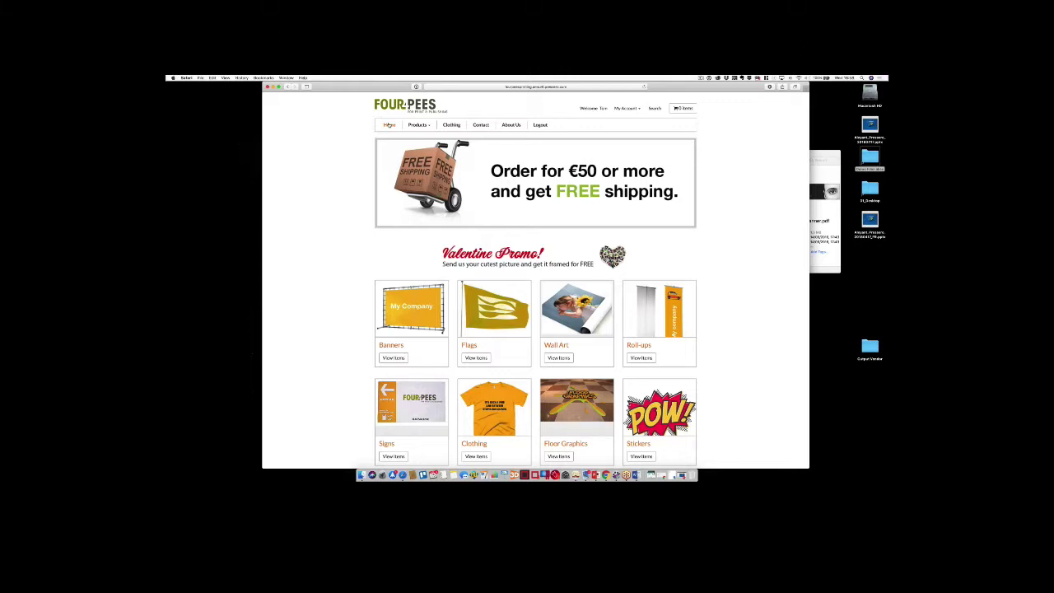
scroll(475, 357, "down", 3)
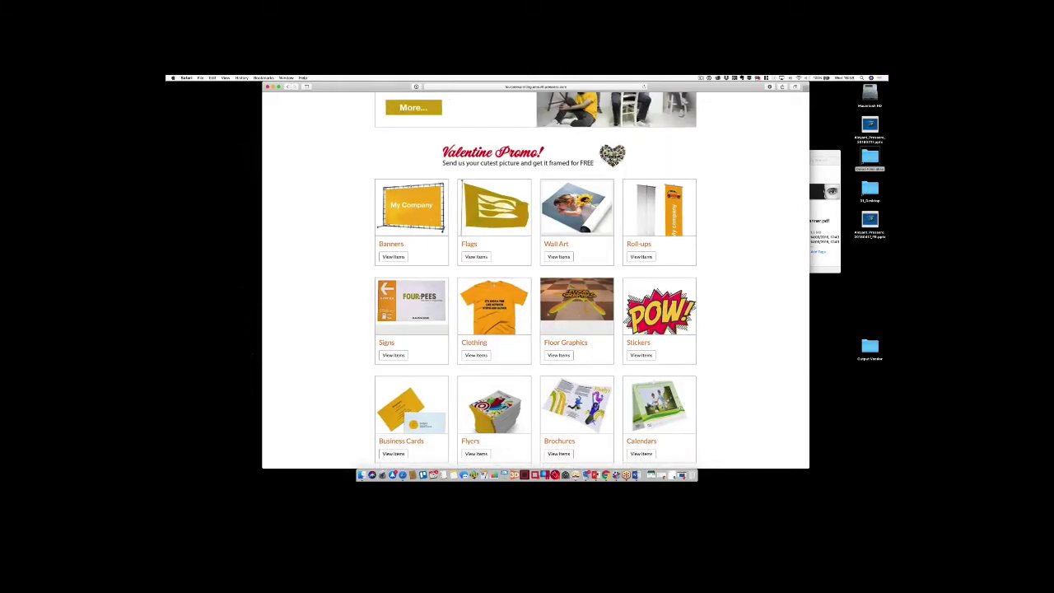
left_click(475, 355)
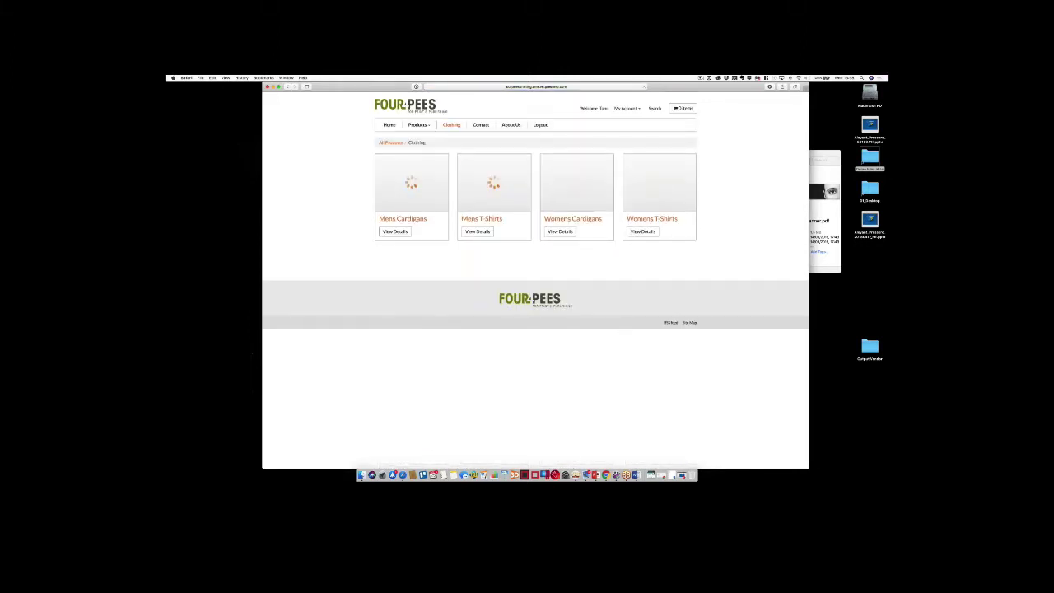
left_click(557, 232)
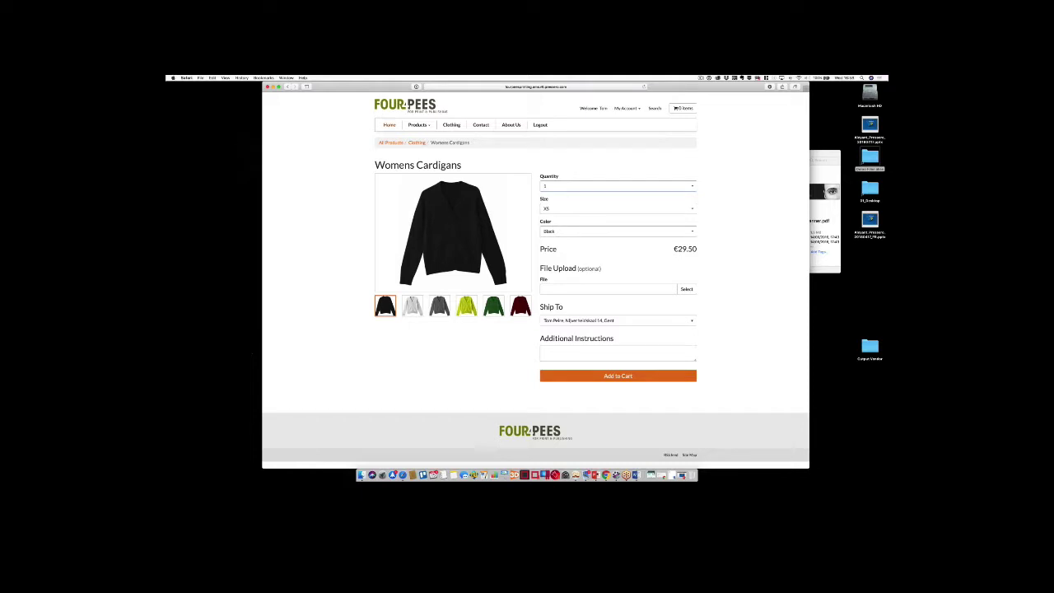
Leave the product page, switch to Pressero Admin in Chrome and open the list of orders from all sites
left_click(393, 126)
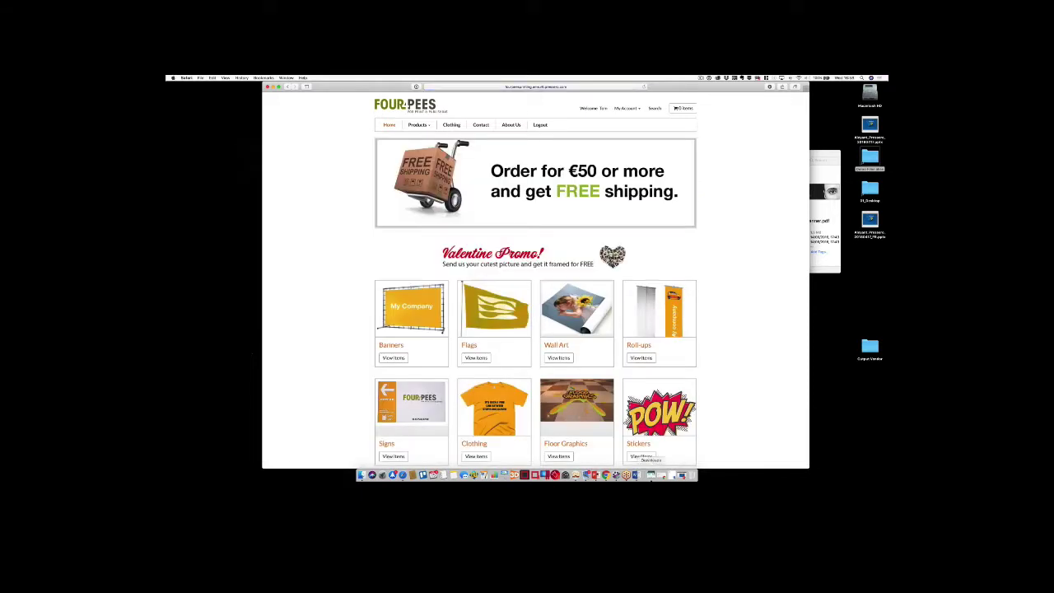
left_click(650, 475)
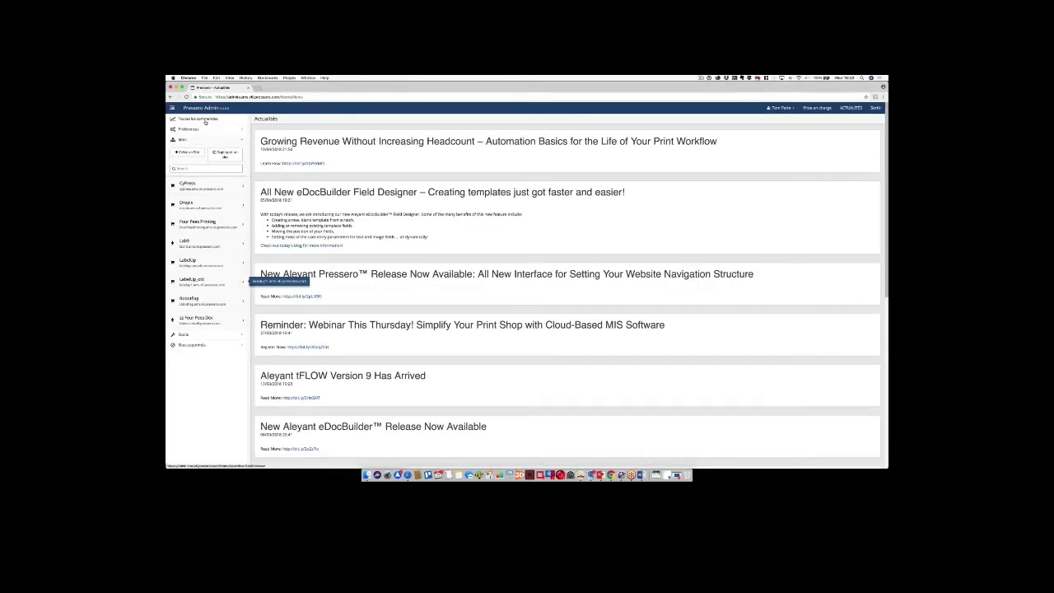
left_click(201, 121)
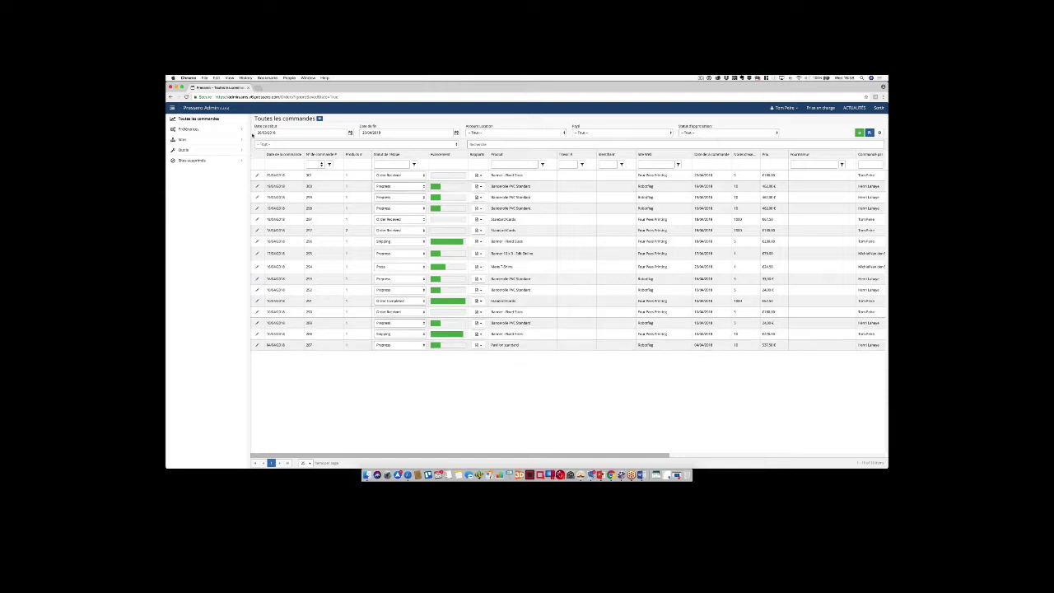
View the order list of the CyPress site and that of the Four Pees Printing site
left_click(186, 139)
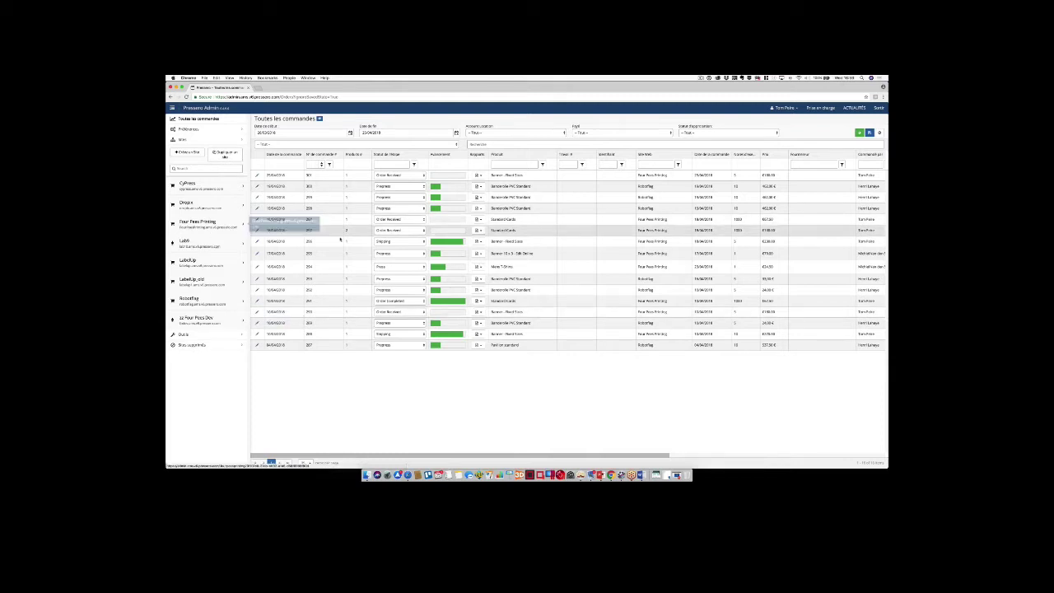
left_click(244, 185)
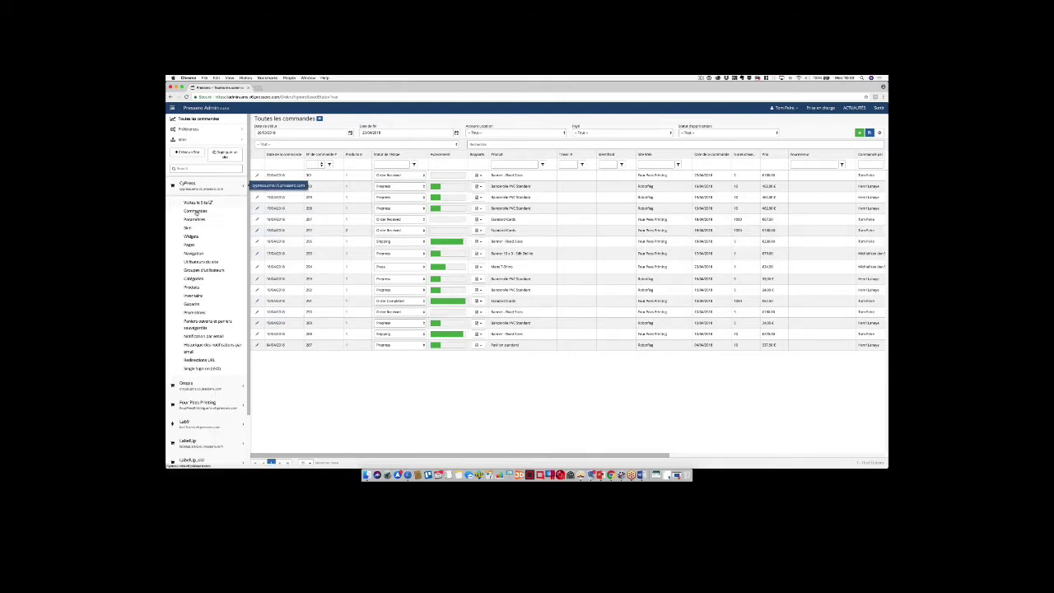
left_click(198, 211)
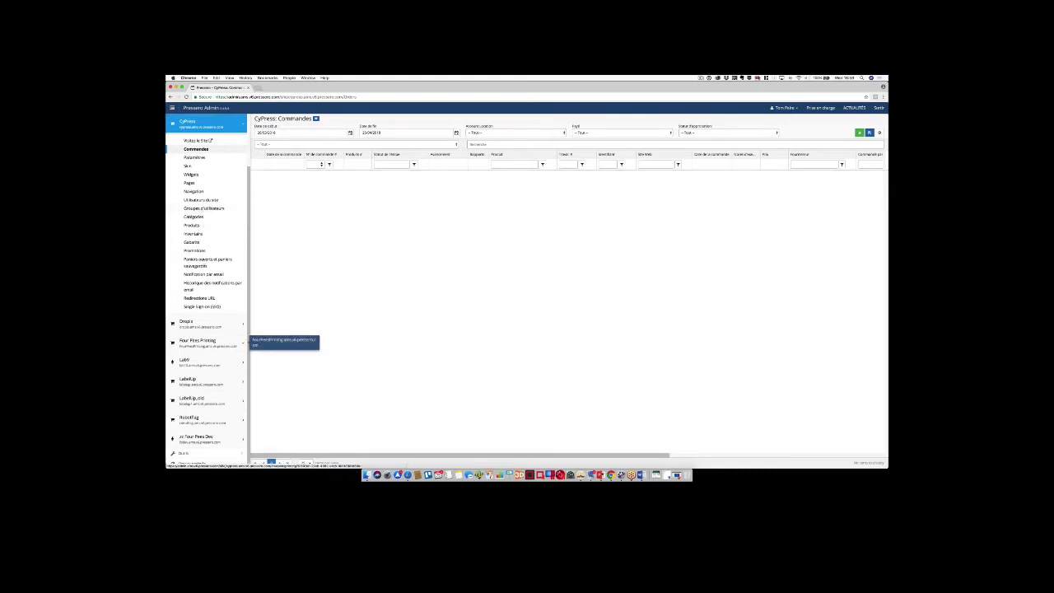
left_click(198, 344)
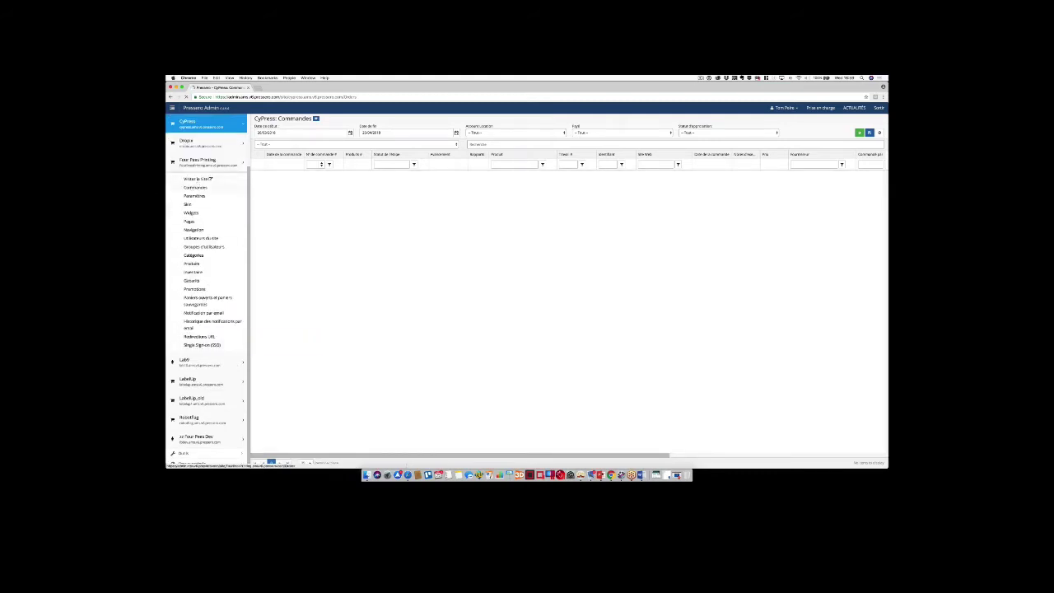
left_click(196, 187)
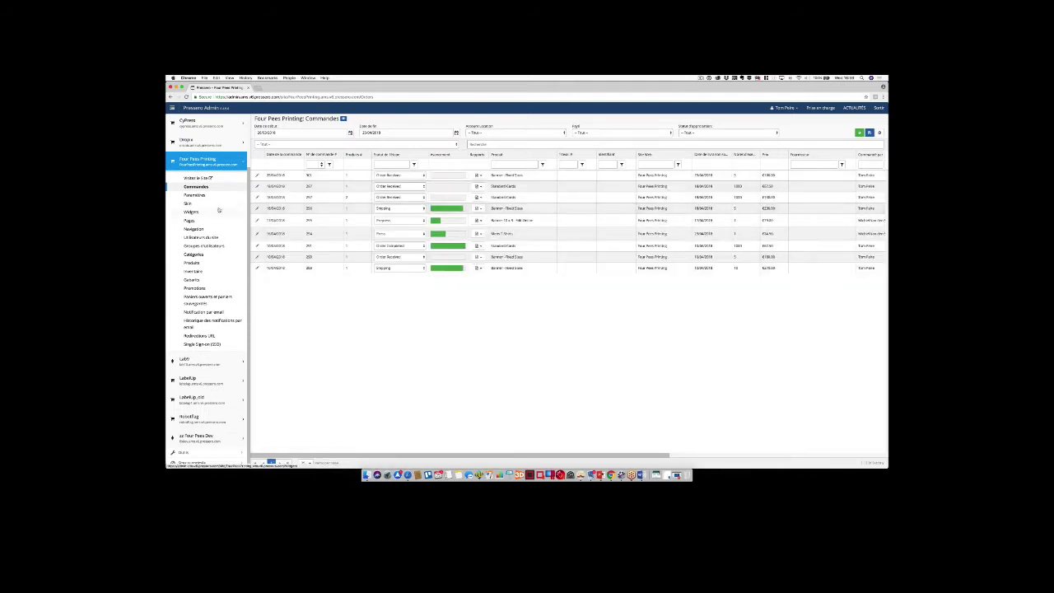
scroll(221, 212, "up", 2)
scroll(221, 215, "up", 2)
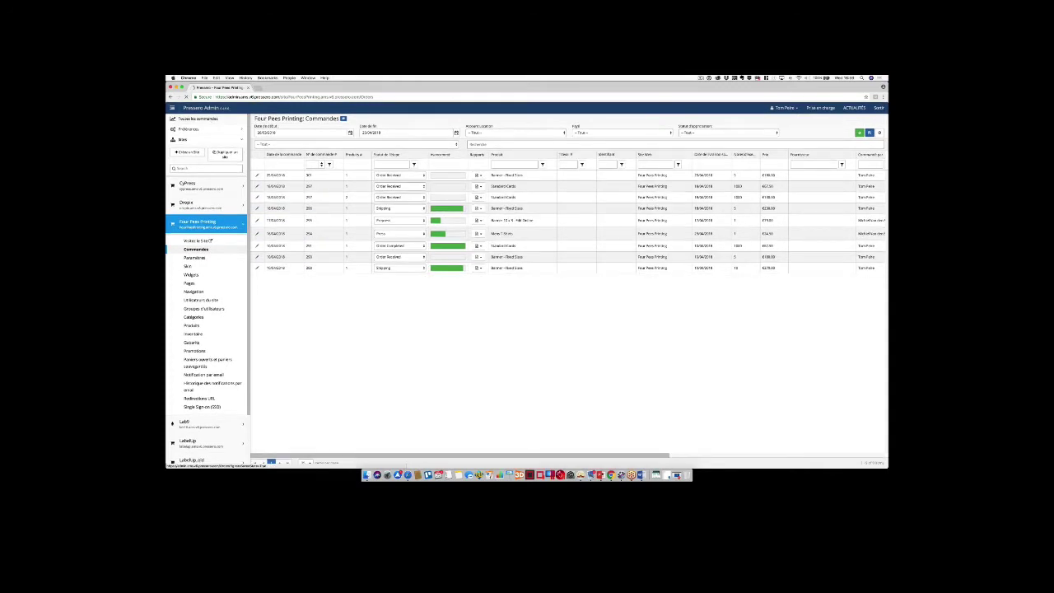
Go back to the orders of all sites and read through the production sheet (Fiche de fab.) of the first listed order
left_click(197, 119)
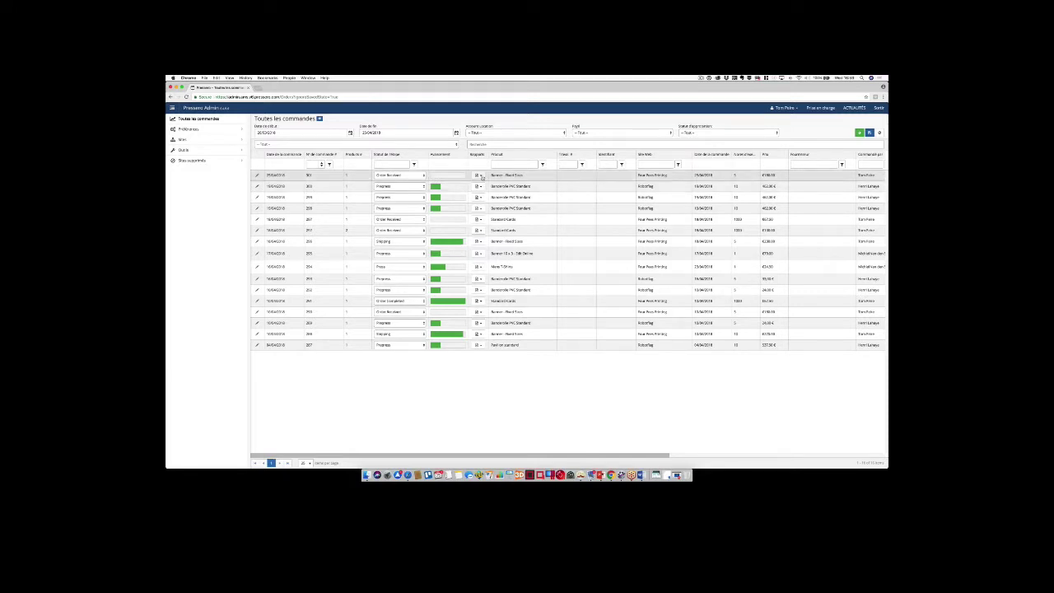
left_click(479, 175)
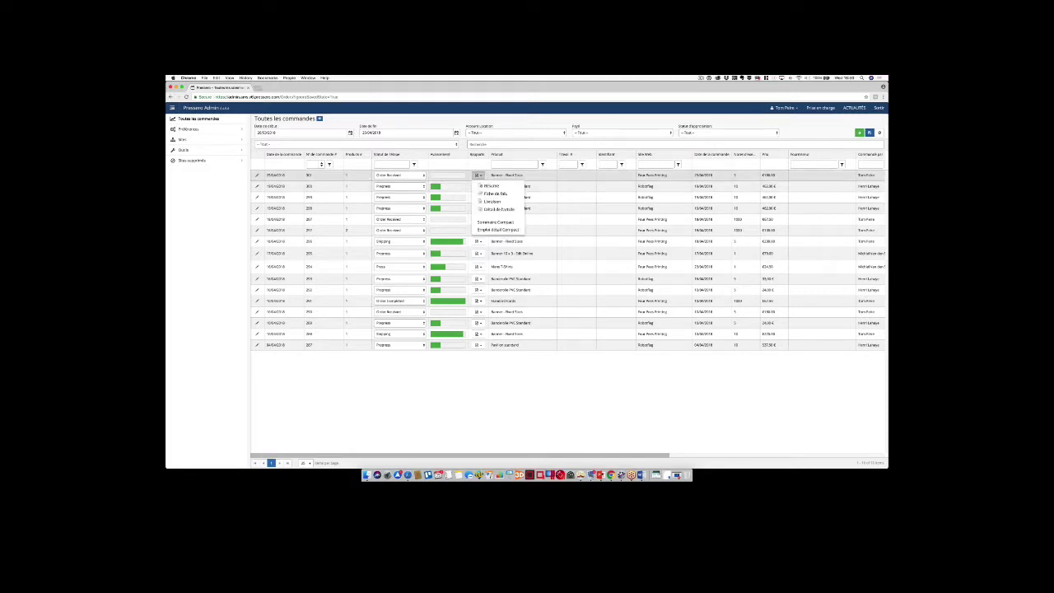
left_click(494, 195)
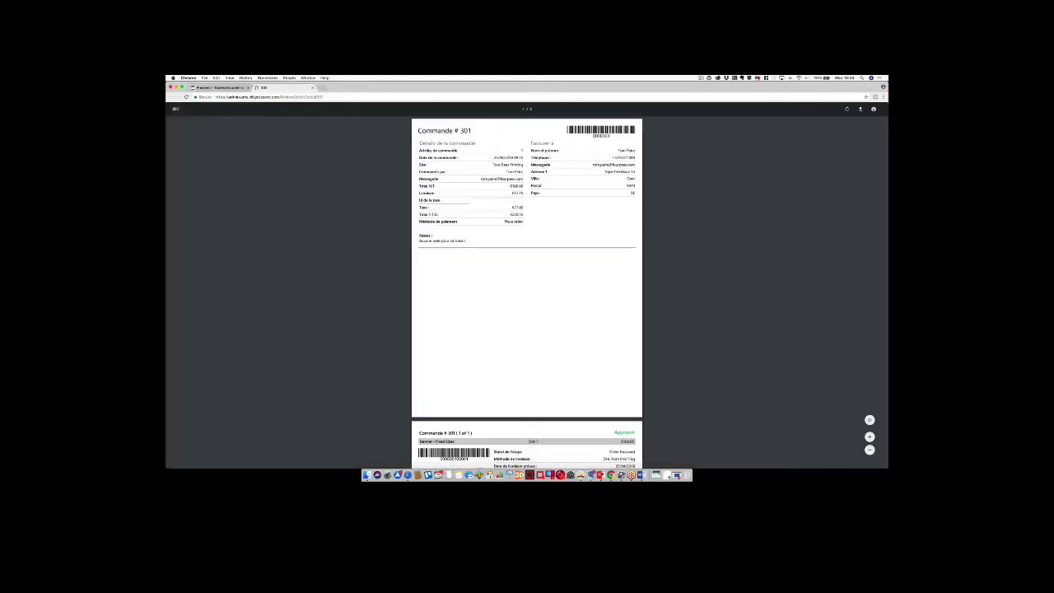
scroll(501, 205, "down", 5)
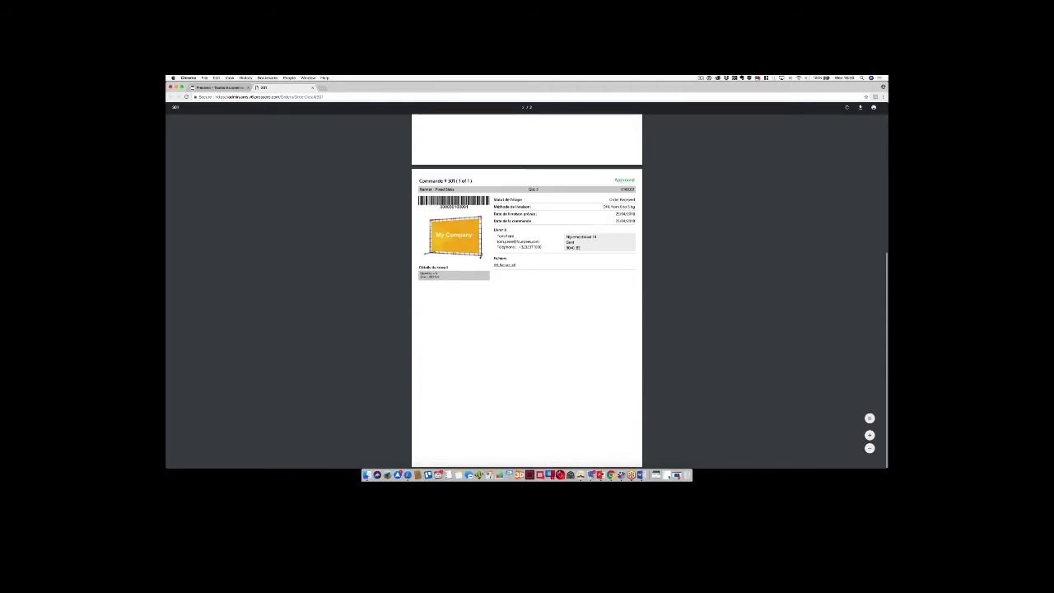
key("super+w")
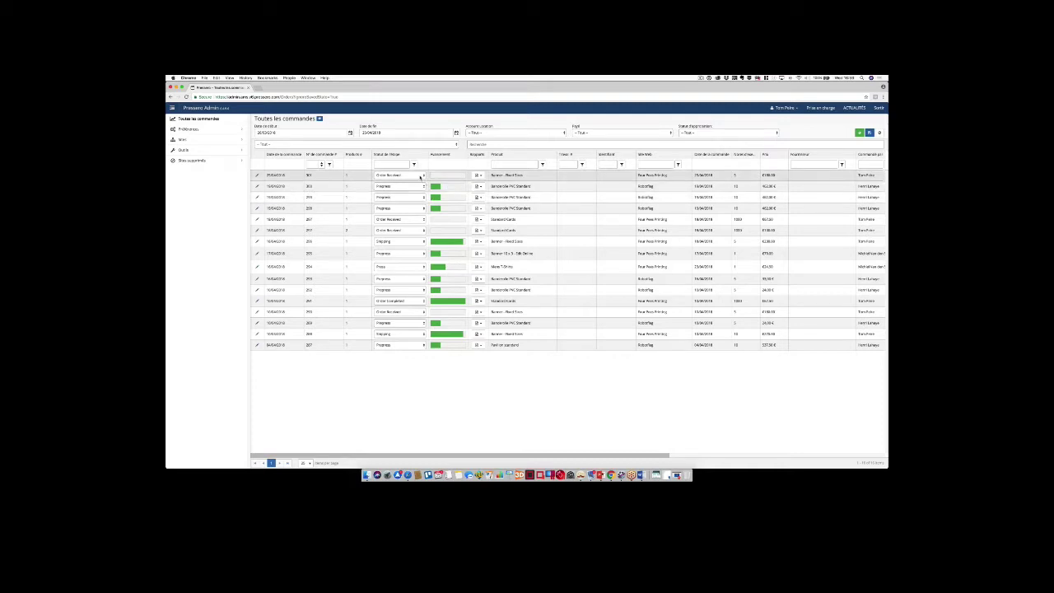
Check the step statuses offered for the first listed order and open that order's details
left_click(420, 176)
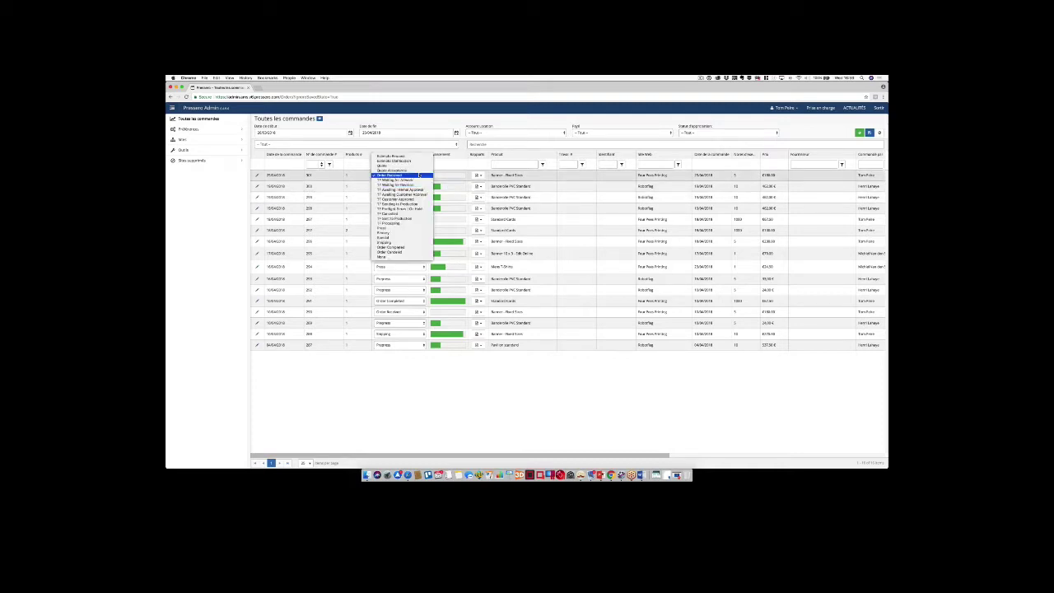
left_click(419, 176)
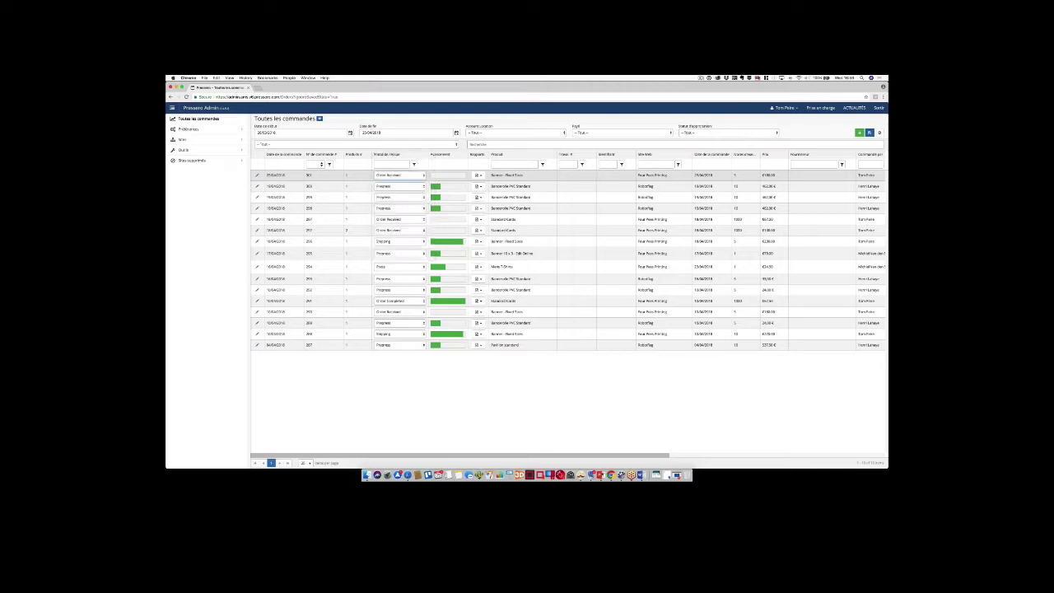
left_click(335, 174)
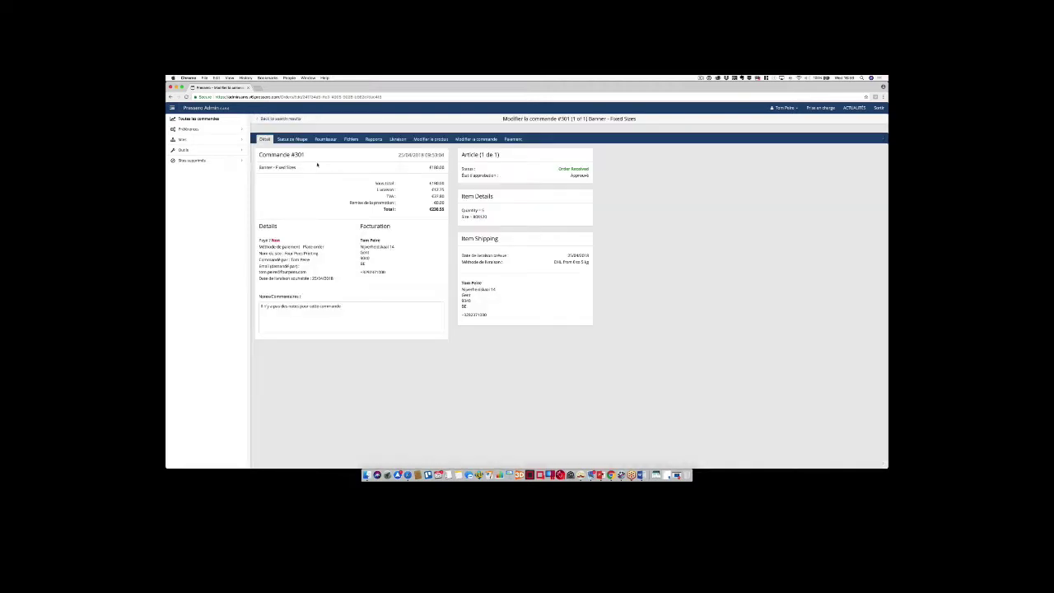
Review the order's step status, supplier, files, reports, shipping, product, billing and payment sections
left_click(289, 140)
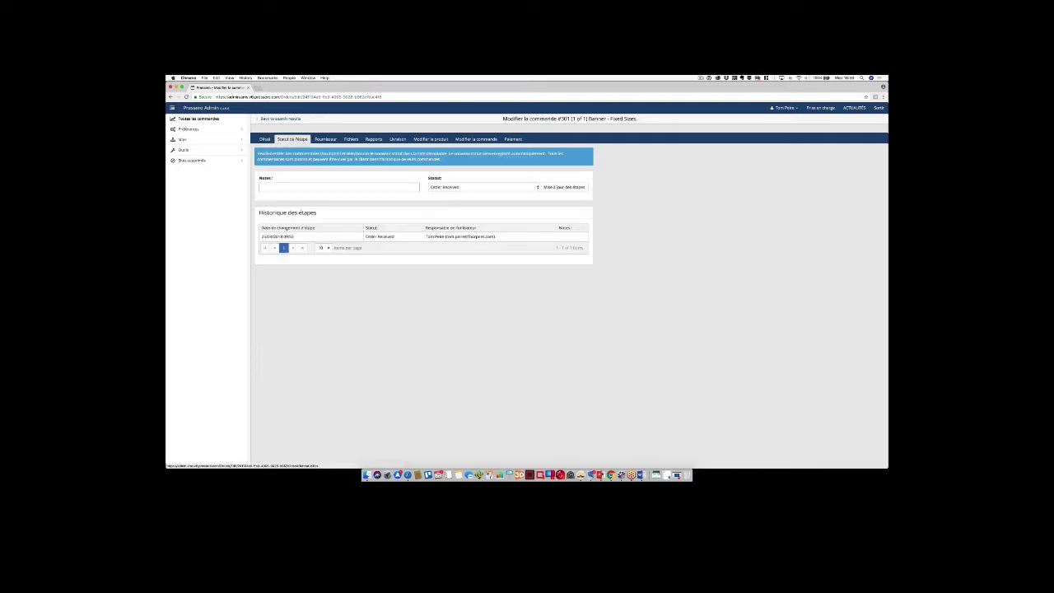
left_click(328, 139)
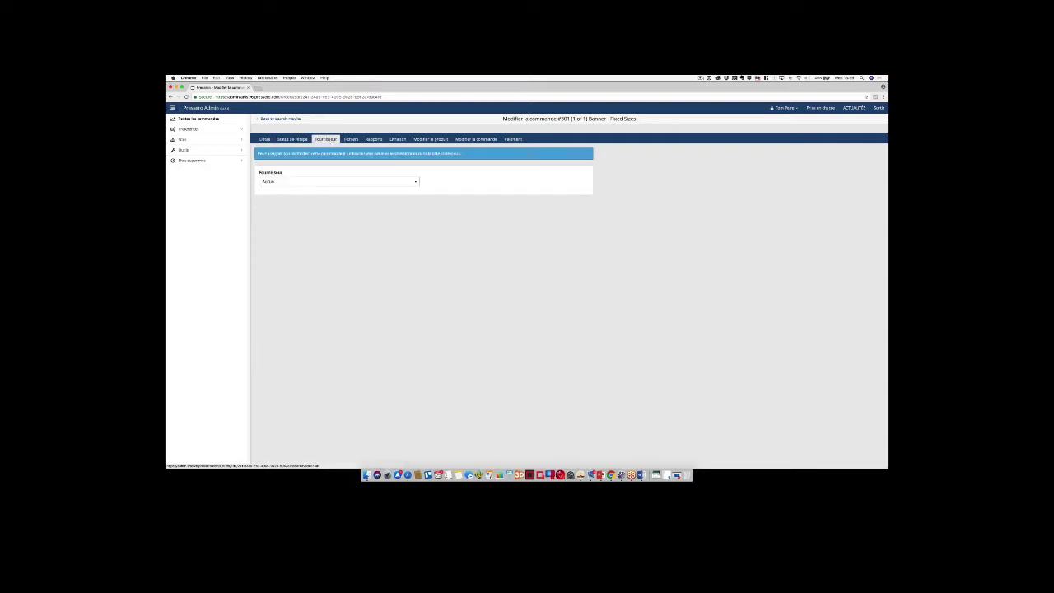
left_click(352, 140)
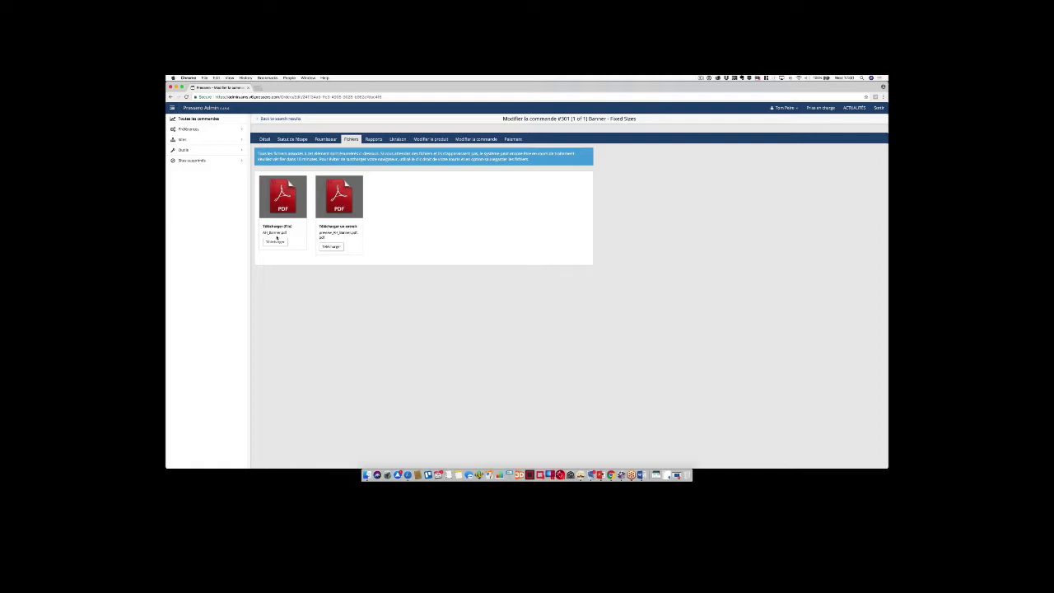
left_click(373, 139)
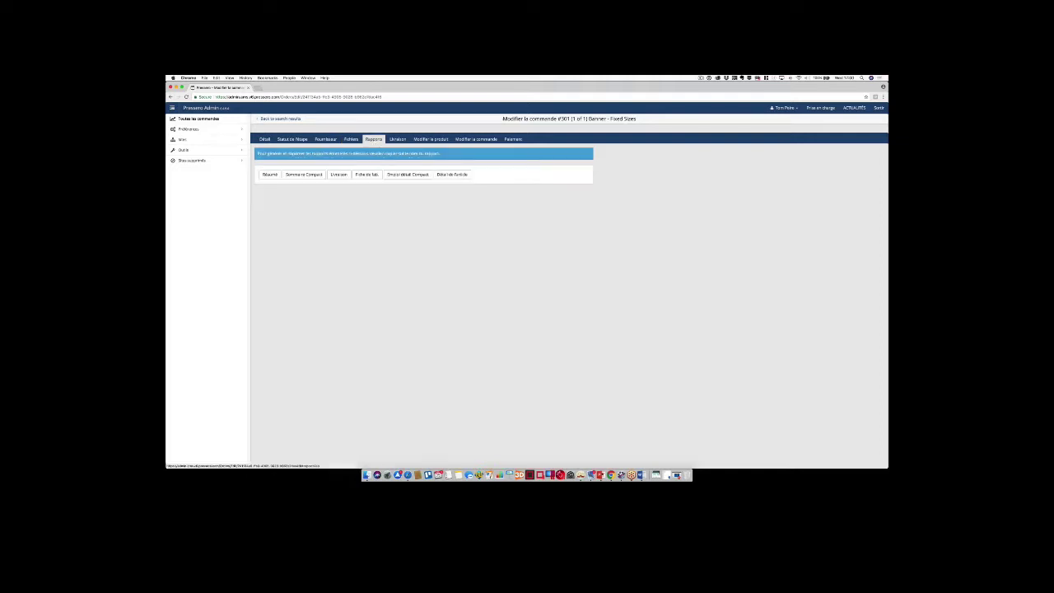
left_click(397, 140)
left_click(430, 139)
left_click(476, 139)
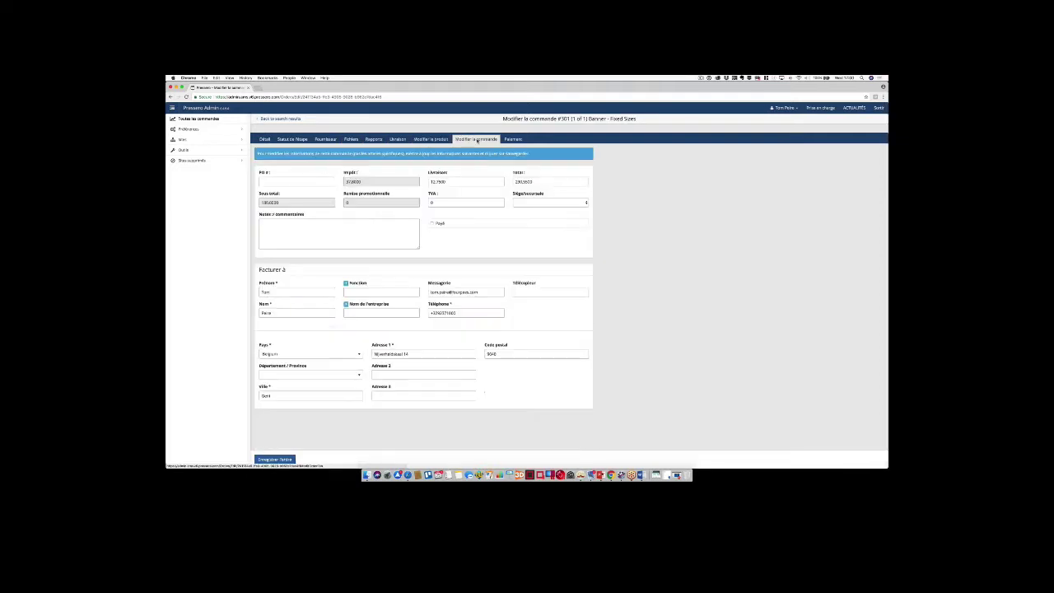
left_click(513, 139)
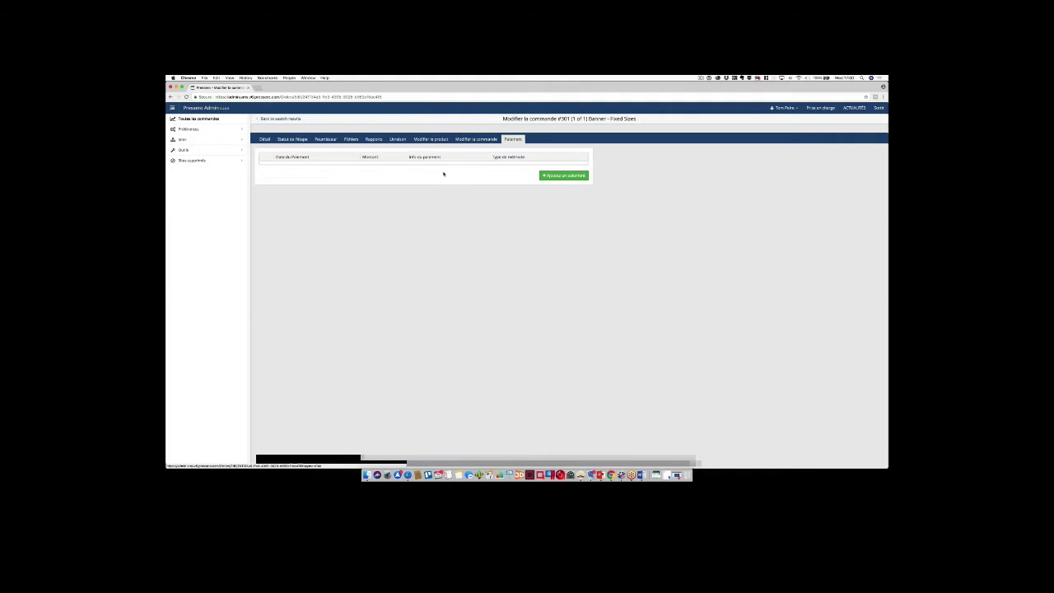
Open the list of pricing engines in the preferences
left_click(189, 130)
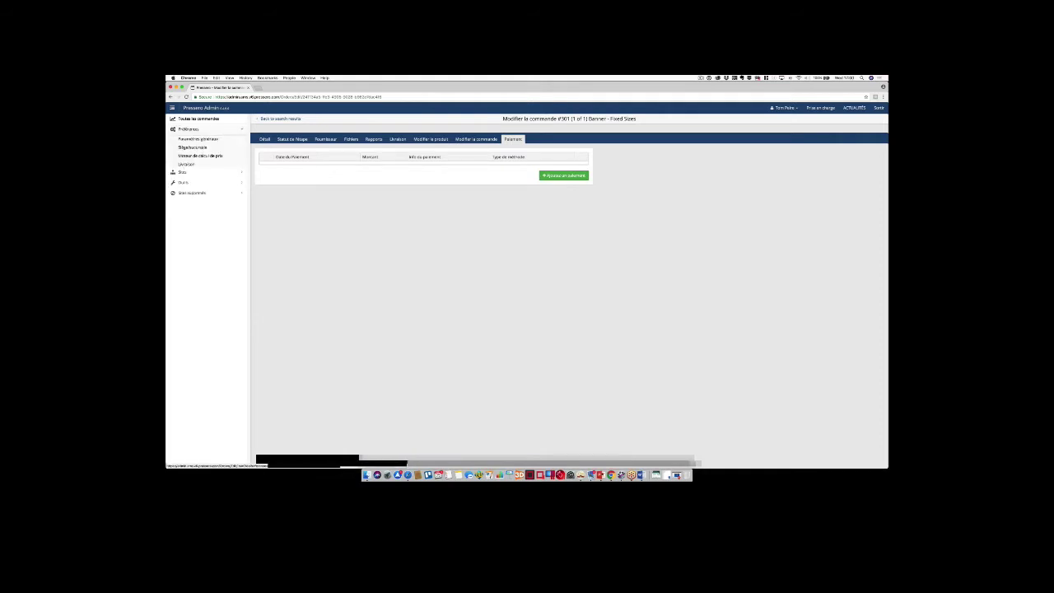
left_click(190, 156)
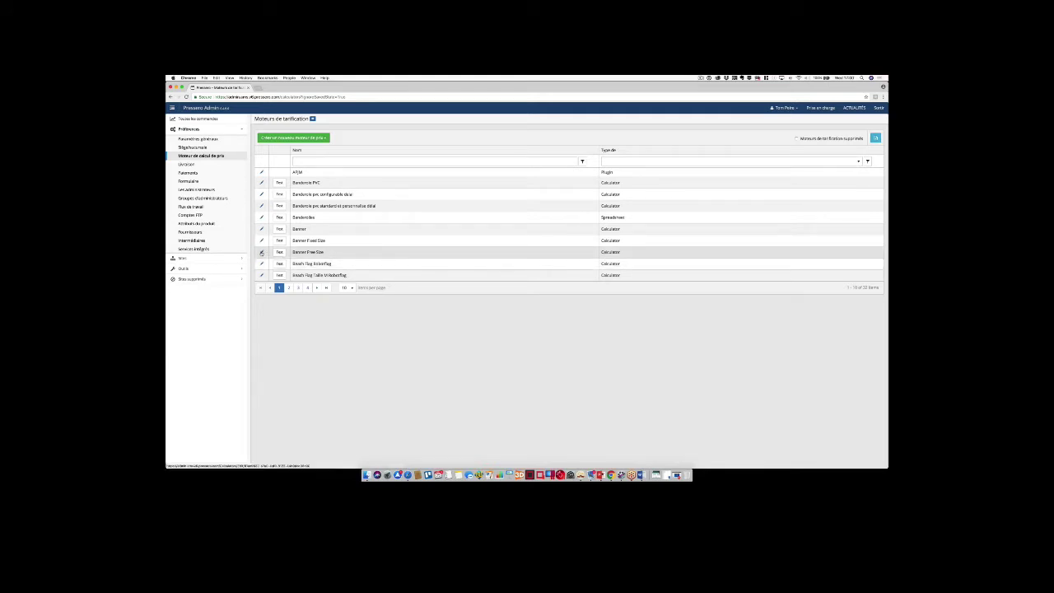
left_click(289, 139)
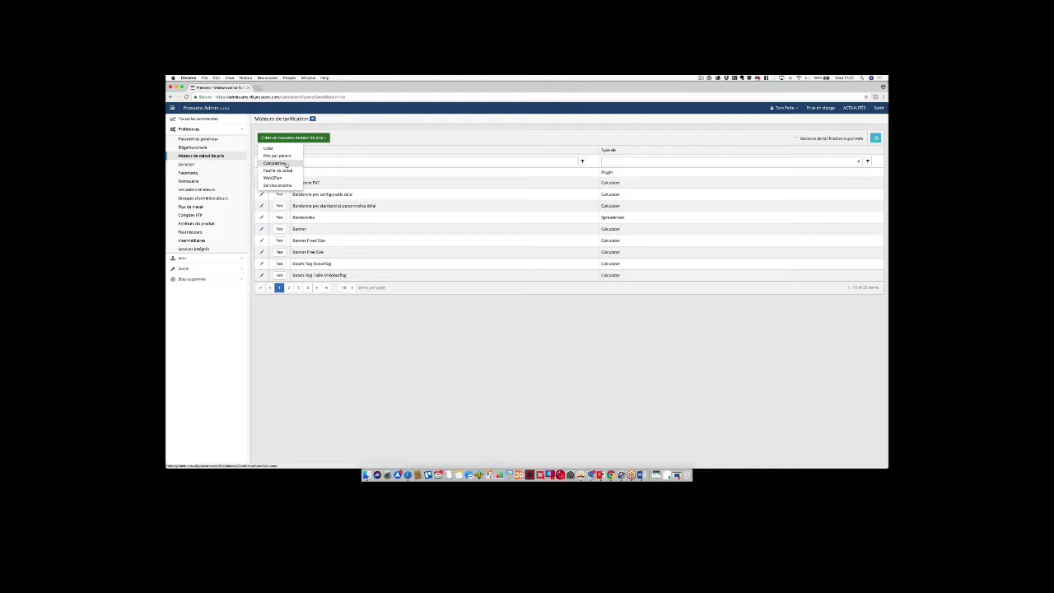
left_click(276, 162)
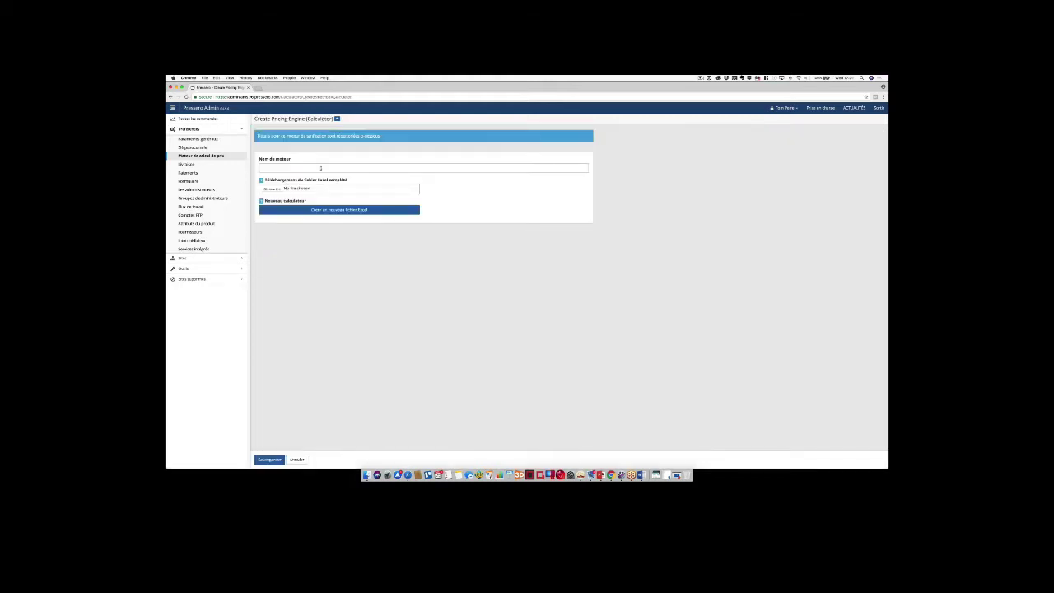
left_click(297, 459)
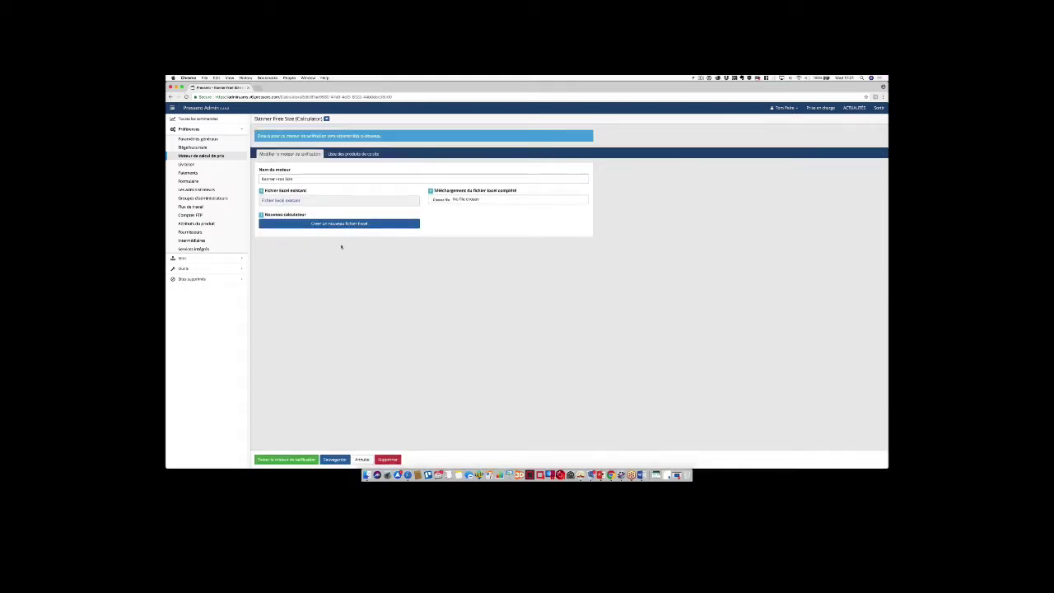
Download the existing Excel file of the Banner Free Size pricing engine and open the Downloads folder in Finder
left_click(280, 200)
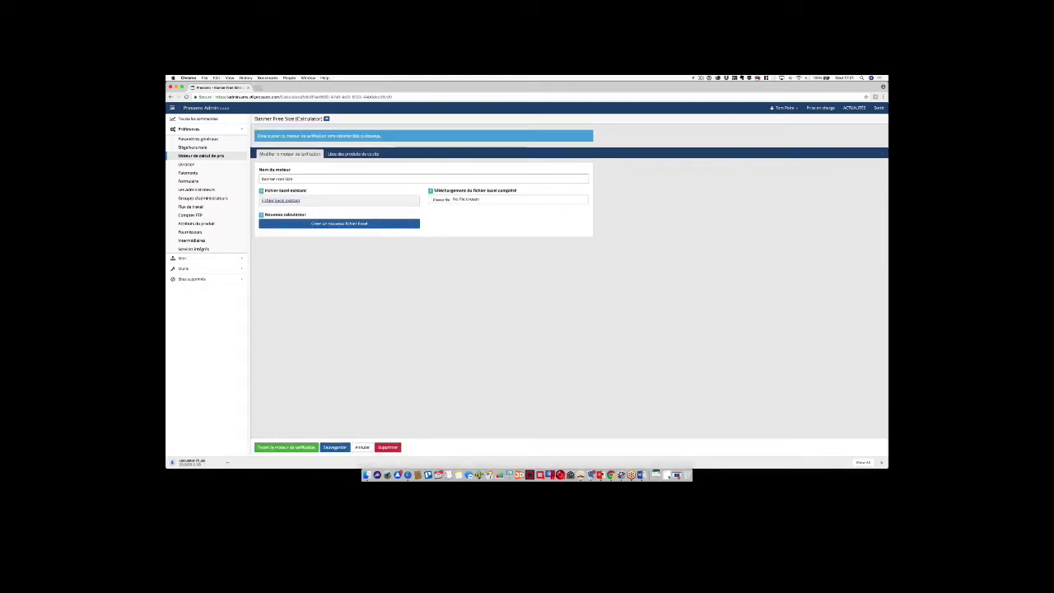
left_click(697, 475)
left_click(737, 437)
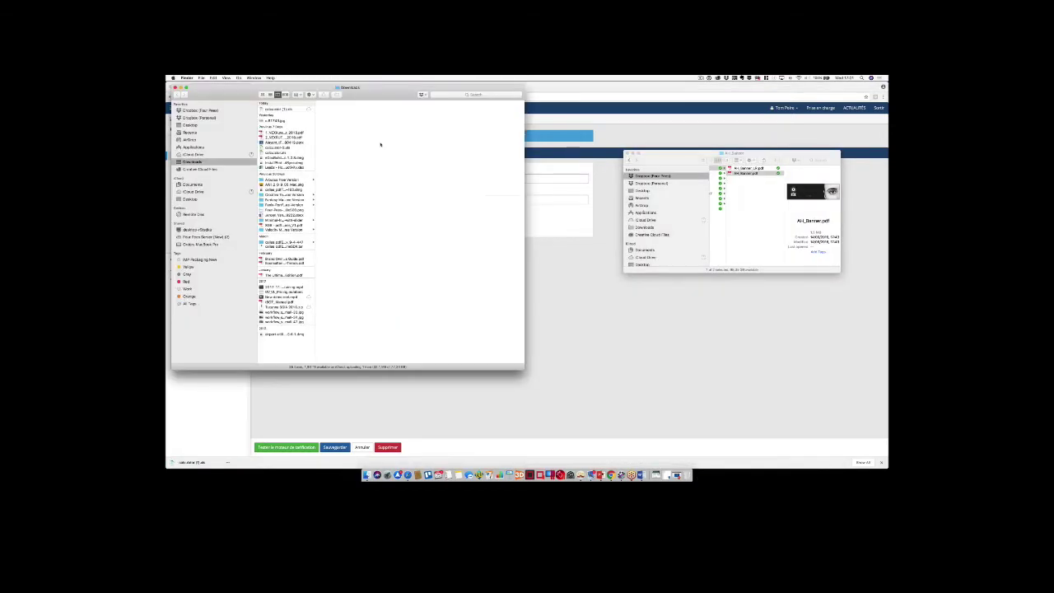
Open the downloaded calculator workbook in Excel, enlarge its view and examine the quantity ranges, options, formulas and cost columns
left_click(263, 109)
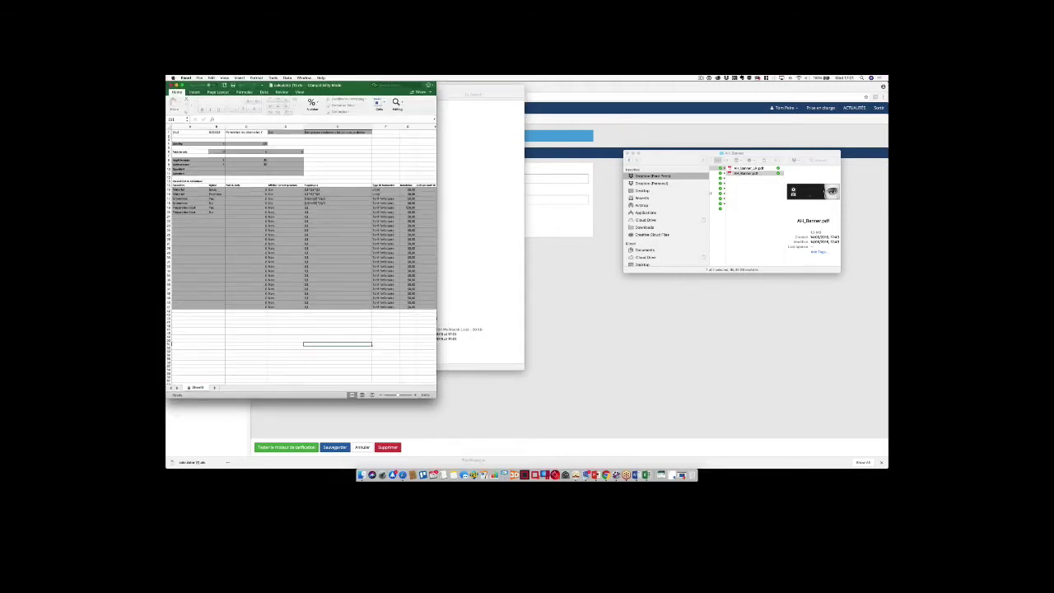
left_click_drag(437, 398, 780, 480)
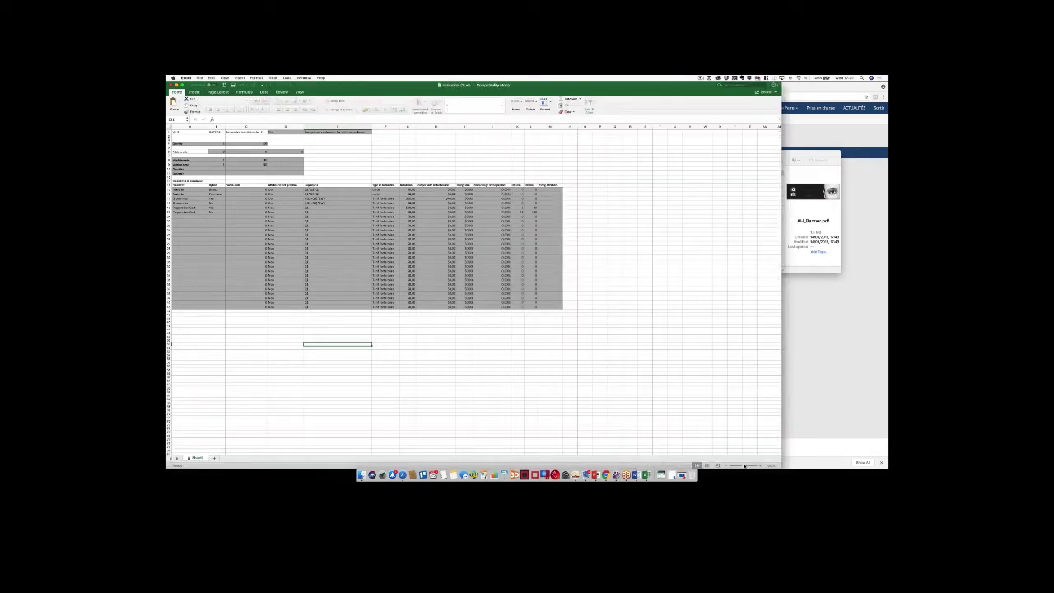
left_click(745, 466)
left_click(745, 466)
left_click(744, 466)
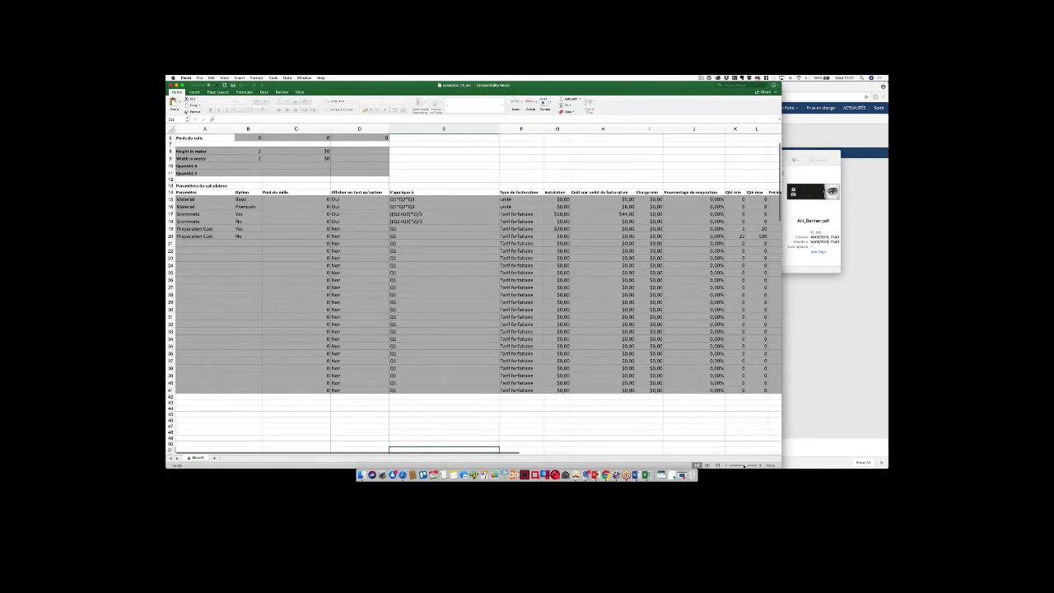
left_click_drag(744, 466, 736, 466)
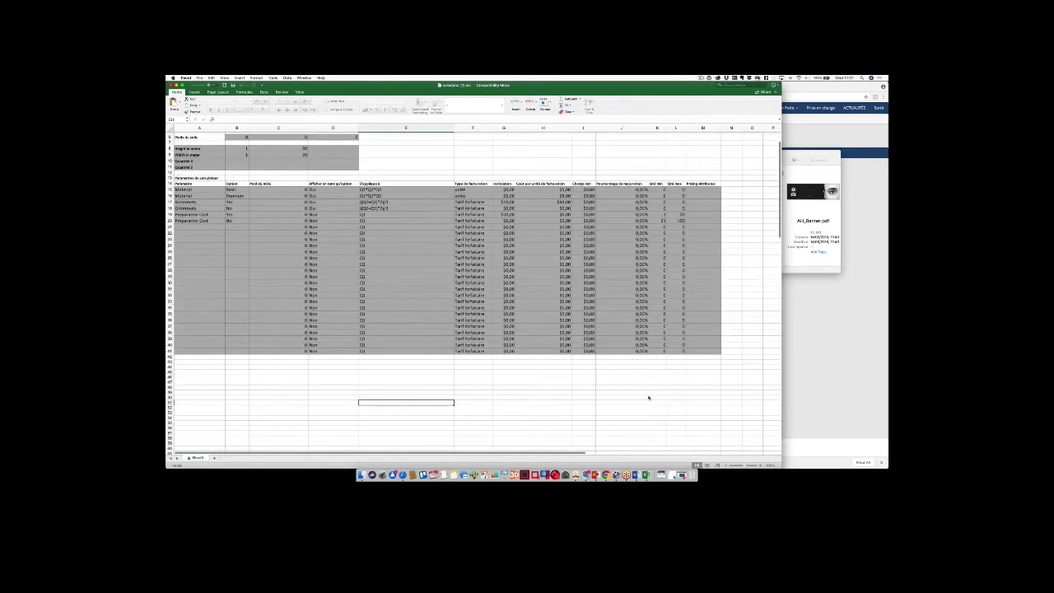
scroll(430, 199, "up", 5)
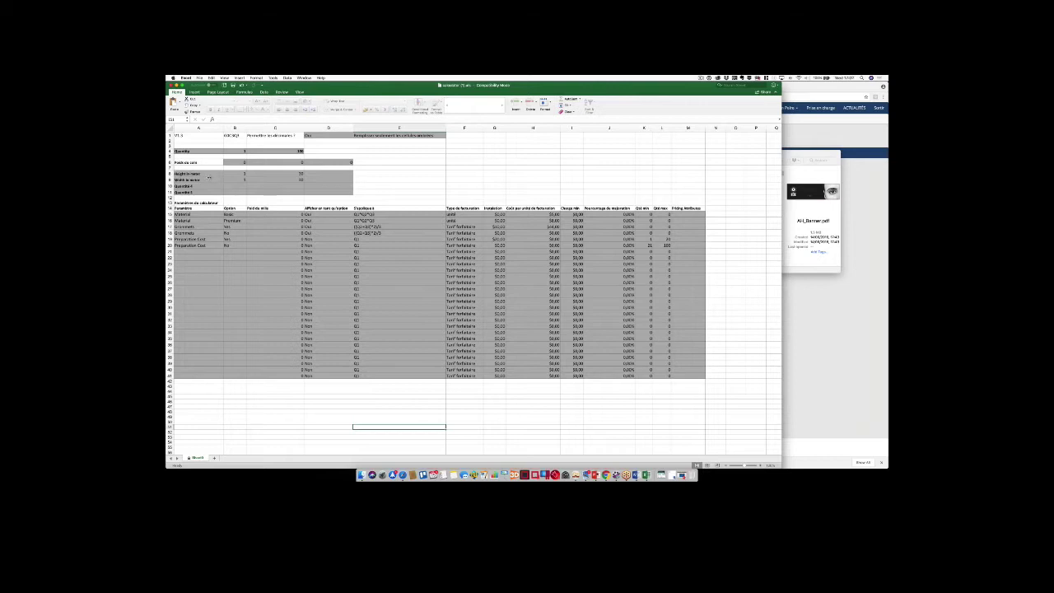
scroll(208, 176, "down", 2)
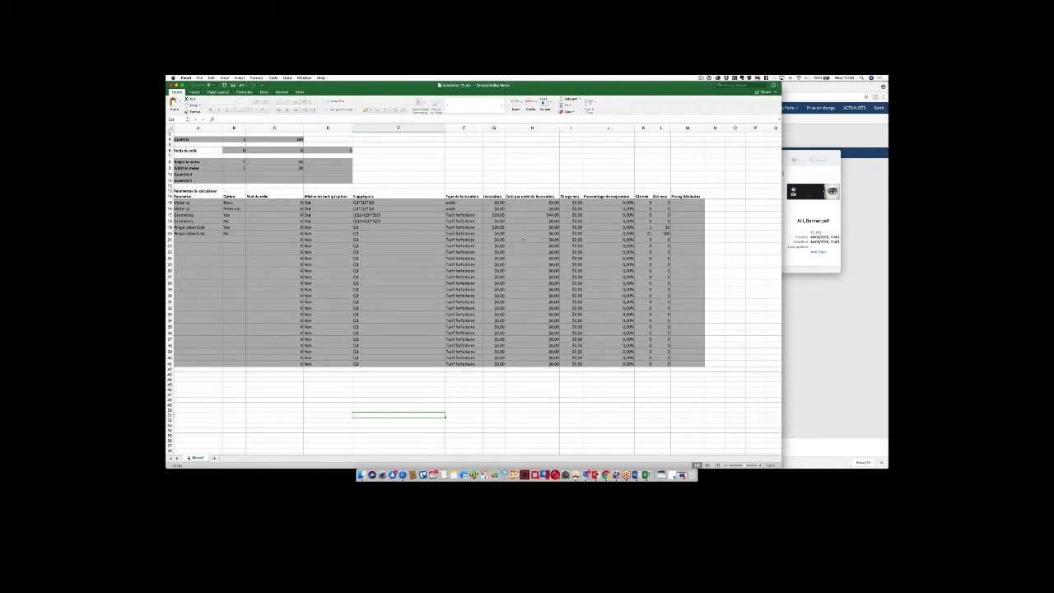
Close the calculator workbook and open the shipping (Livraison) preferences in Pressero Admin
key("super+w")
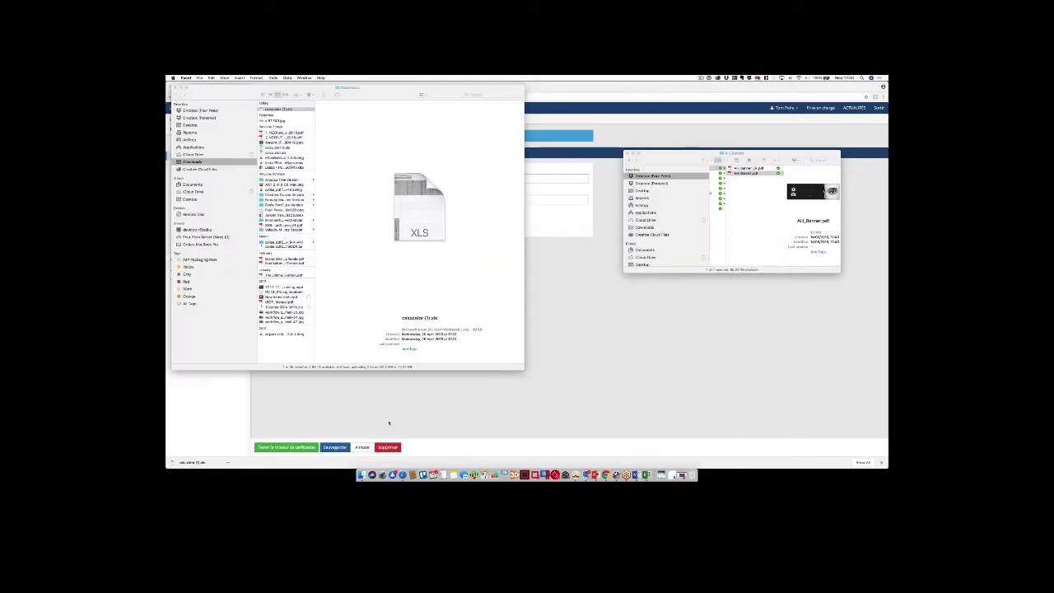
left_click(391, 420)
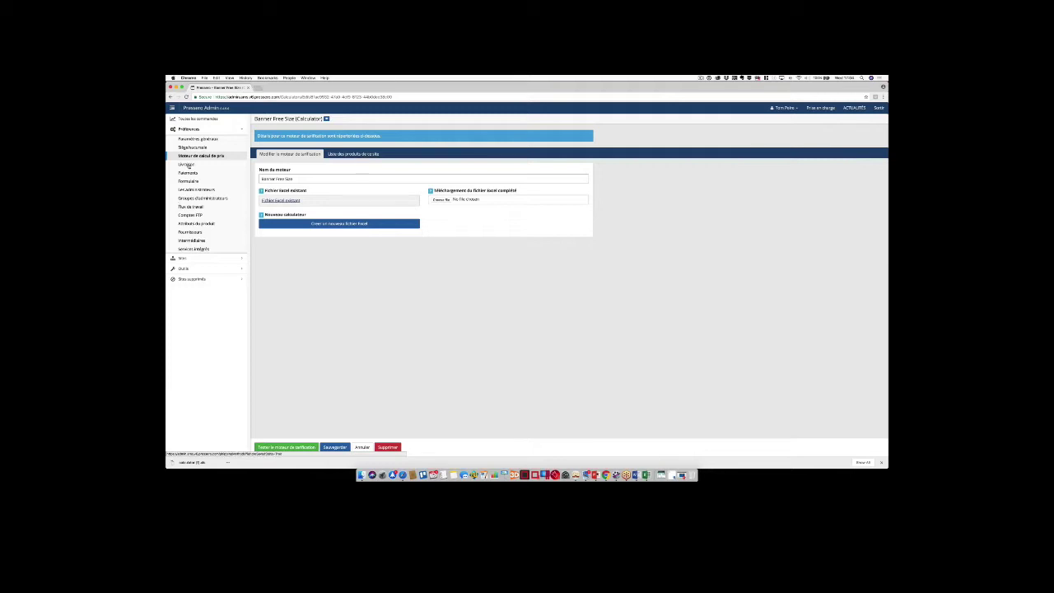
left_click(187, 165)
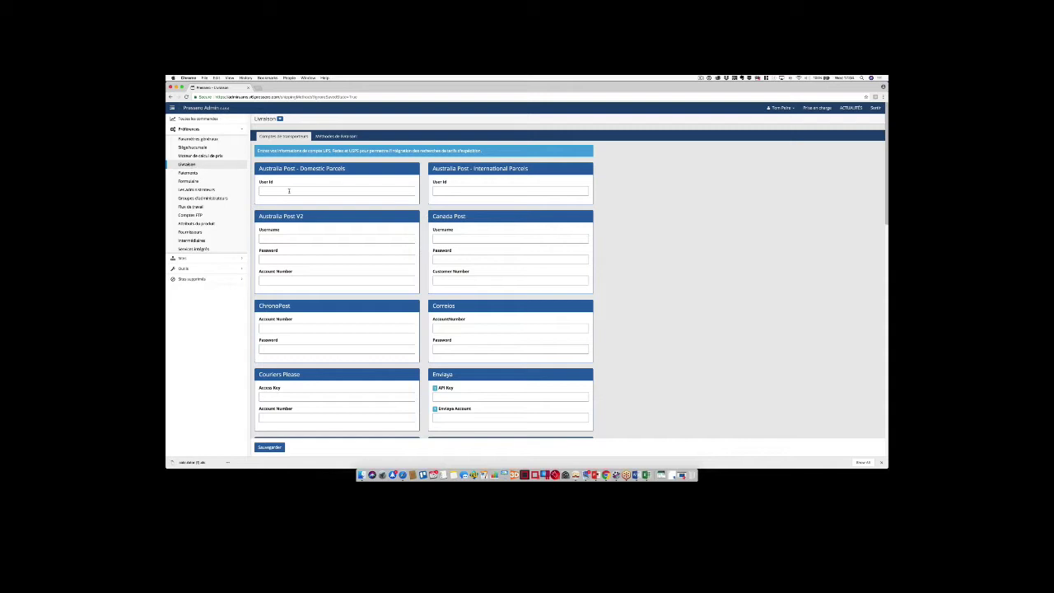
Review the carrier accounts that can be integrated for shipping, from Australia Post through FedEx and UPS to Viettel Post
scroll(288, 191, "down", 1)
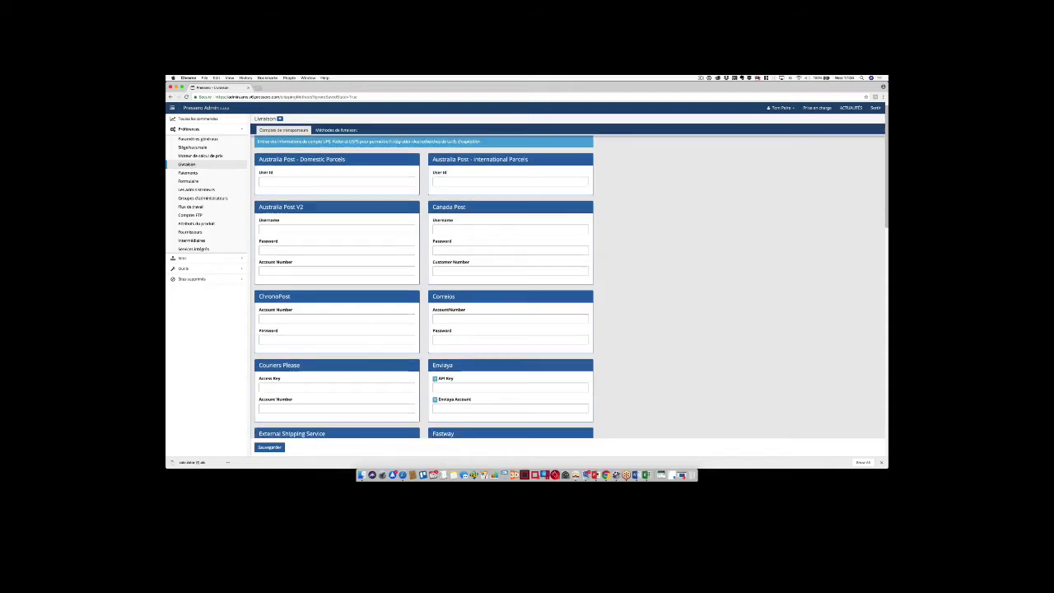
left_click(198, 165)
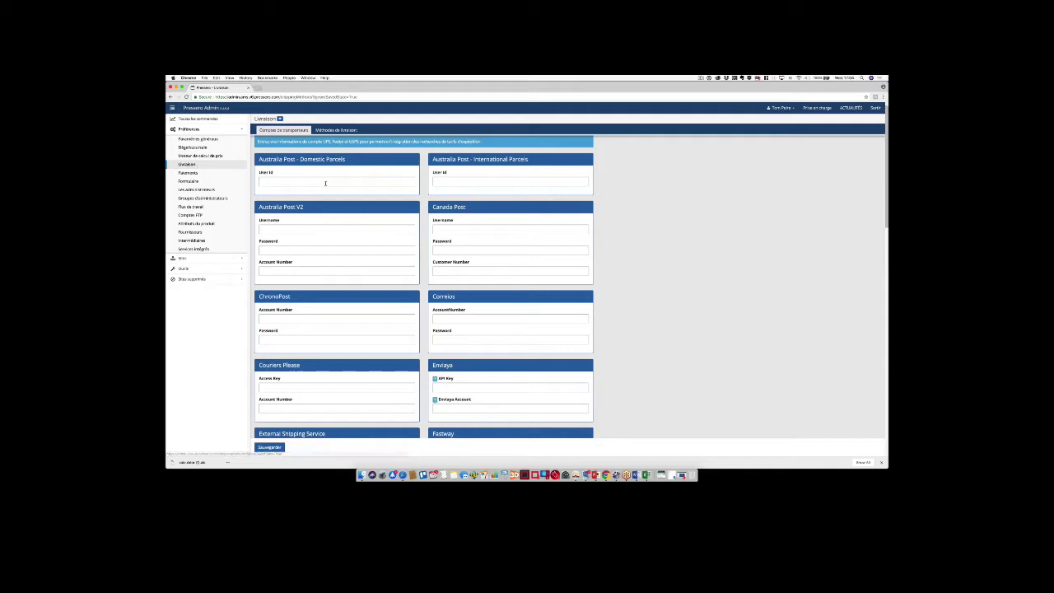
scroll(568, 288, "down", 5)
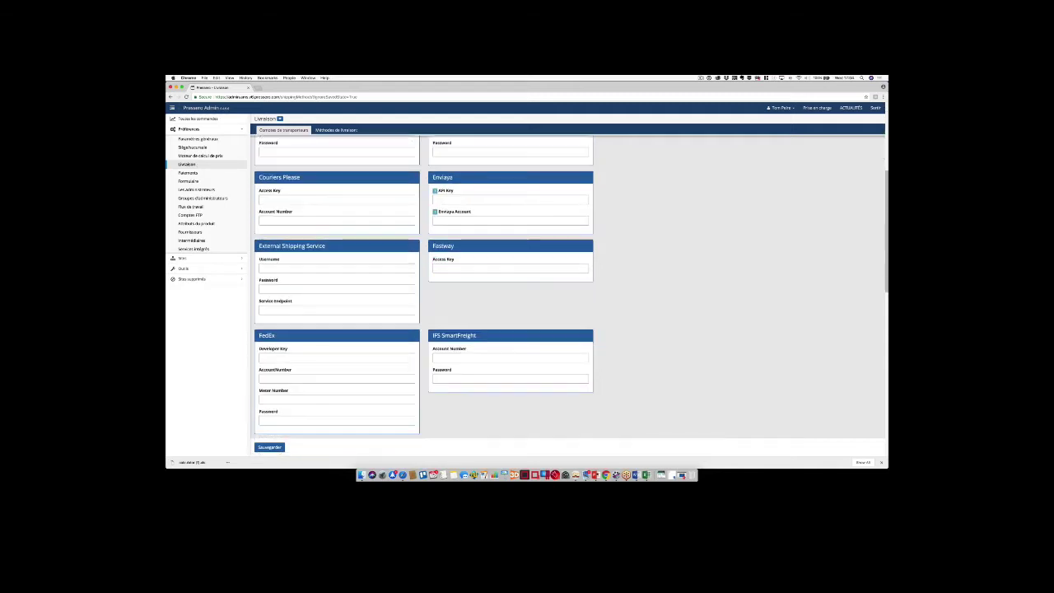
scroll(326, 185, "down", 4)
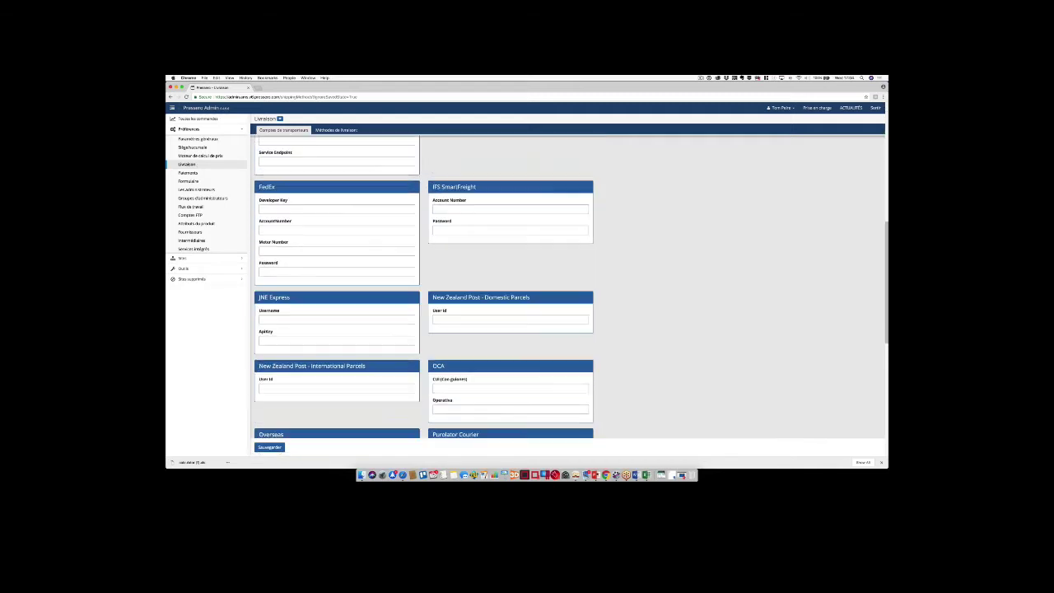
scroll(568, 288, "down", 2)
scroll(568, 288, "down", 1)
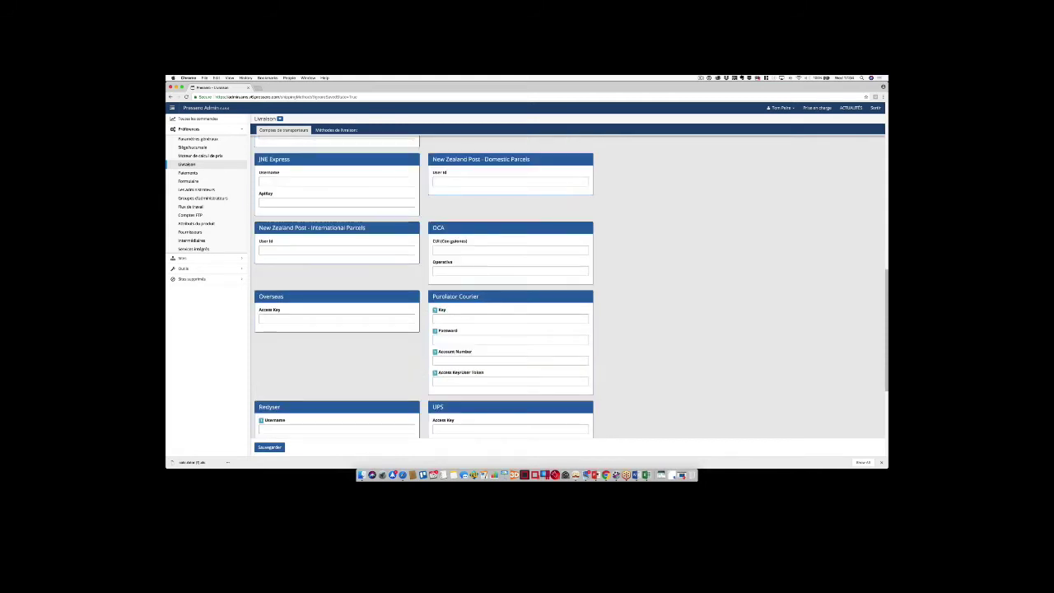
scroll(424, 288, "down", 5)
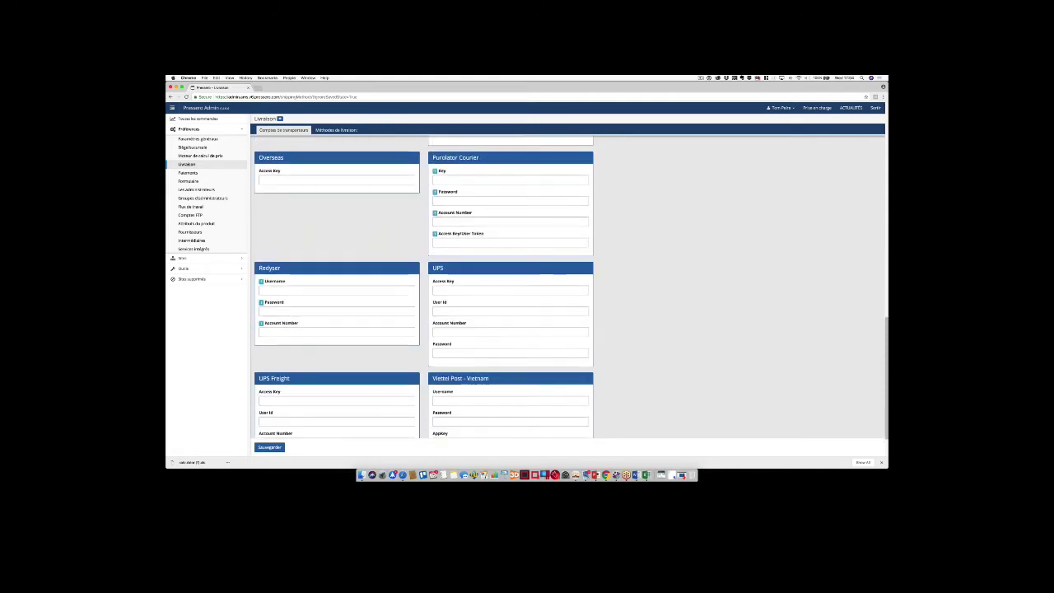
scroll(327, 184, "up", 5)
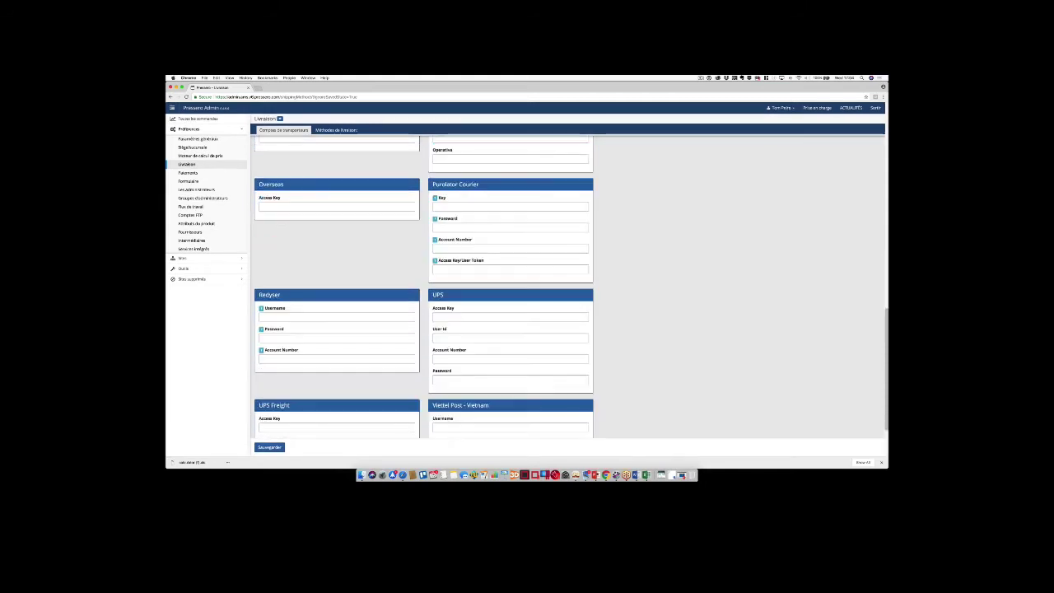
scroll(424, 286, "up", 5)
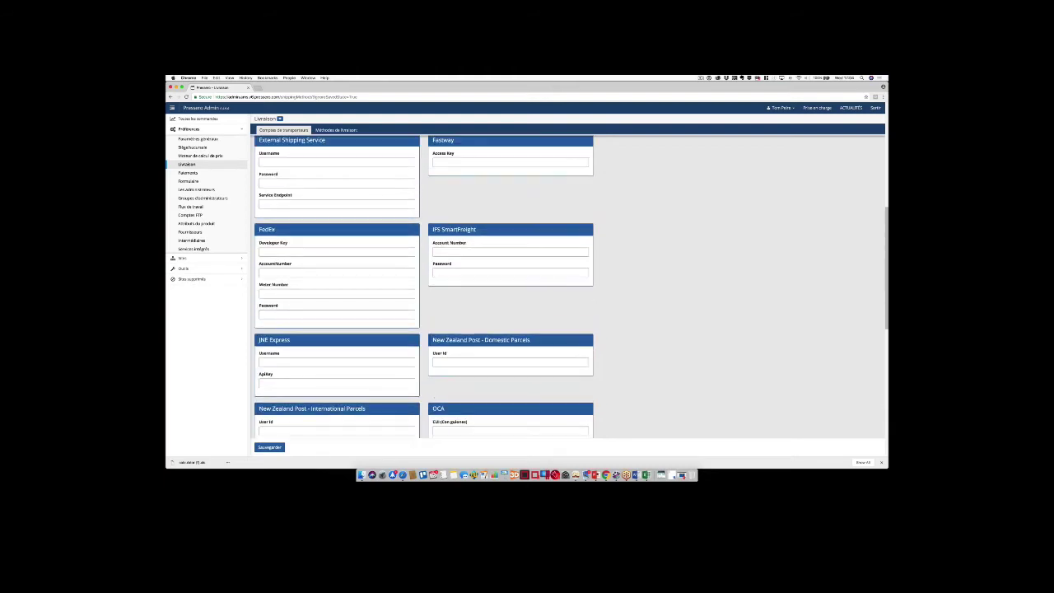
scroll(424, 287, "up", 5)
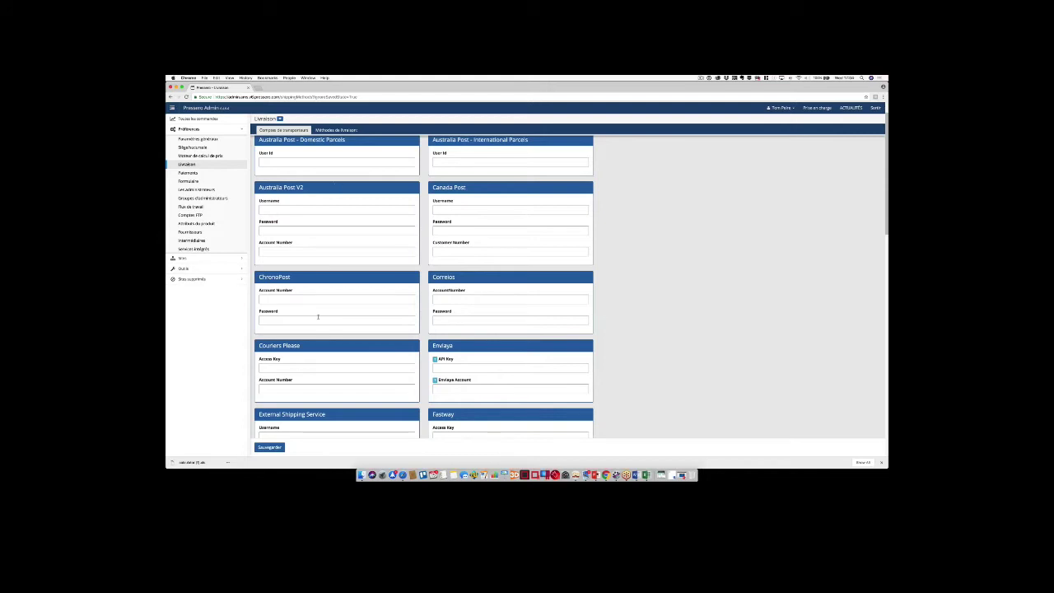
scroll(317, 316, "down", 3)
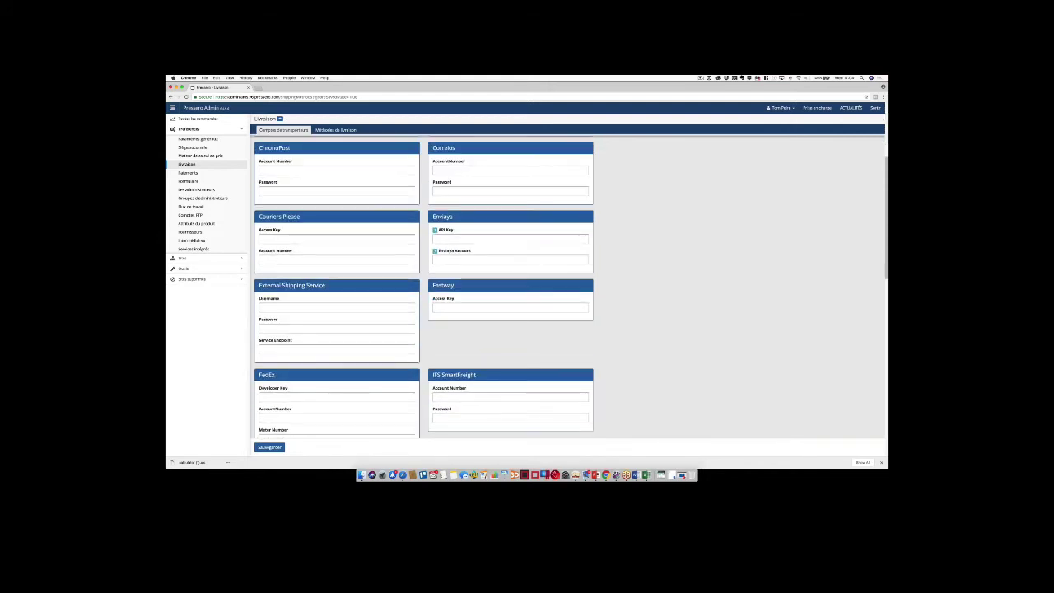
scroll(318, 316, "up", 4)
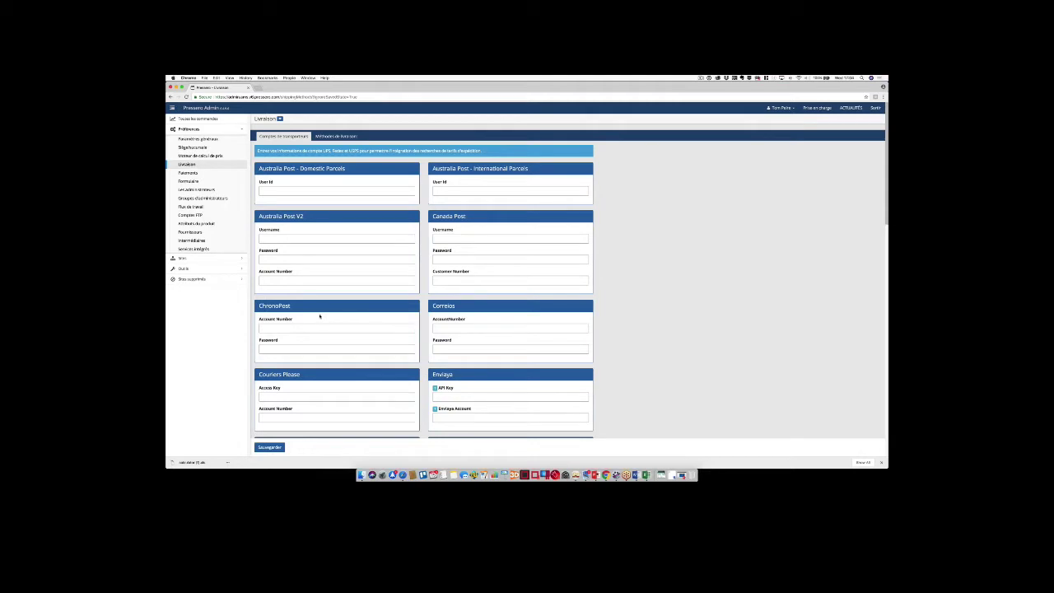
Open the payment preferences, start a new payment method and check the method types offered
left_click(188, 174)
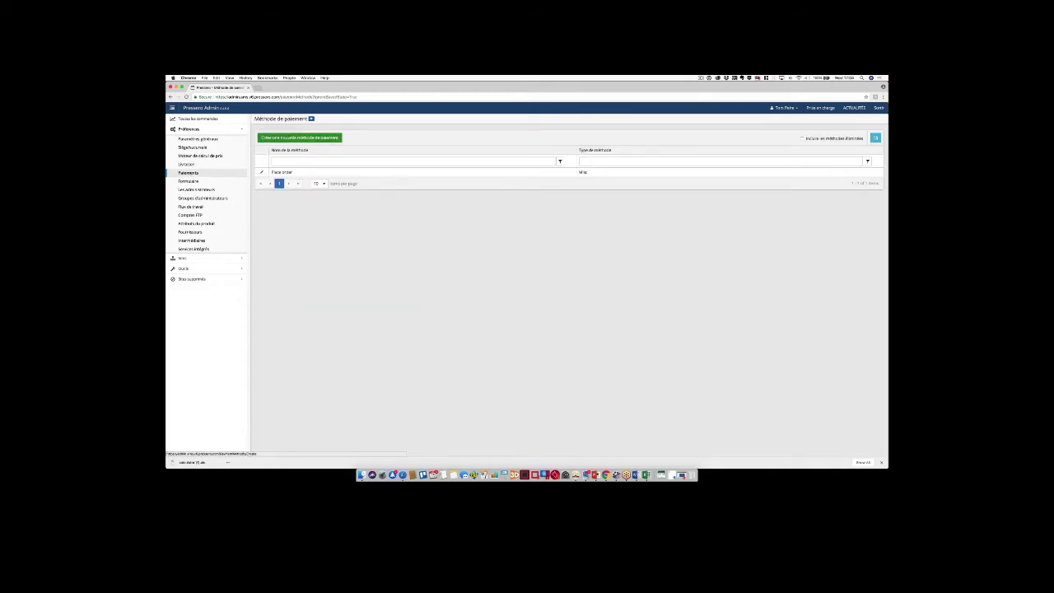
left_click(299, 137)
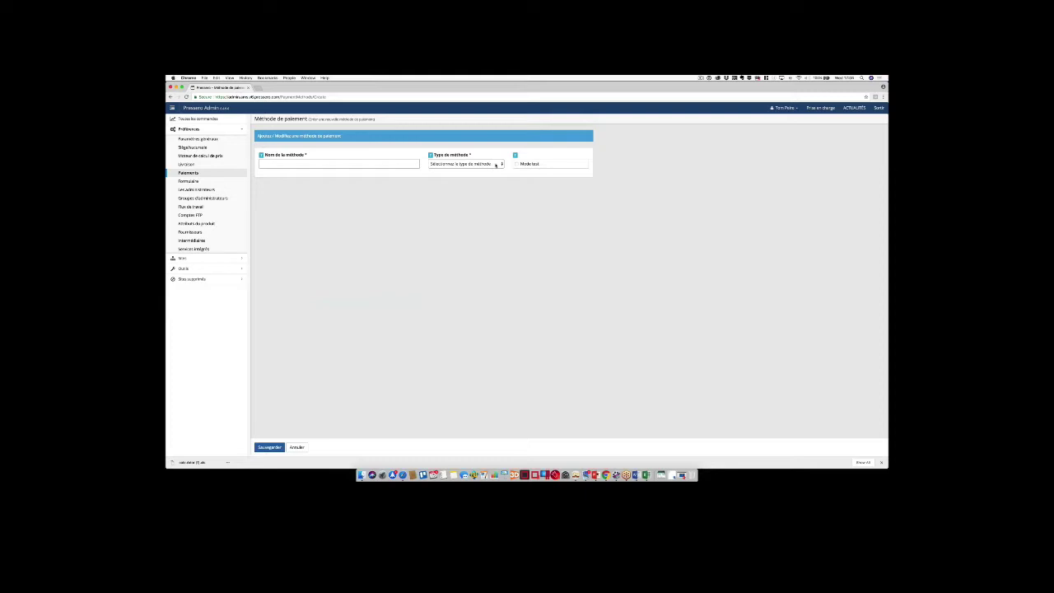
left_click(498, 164)
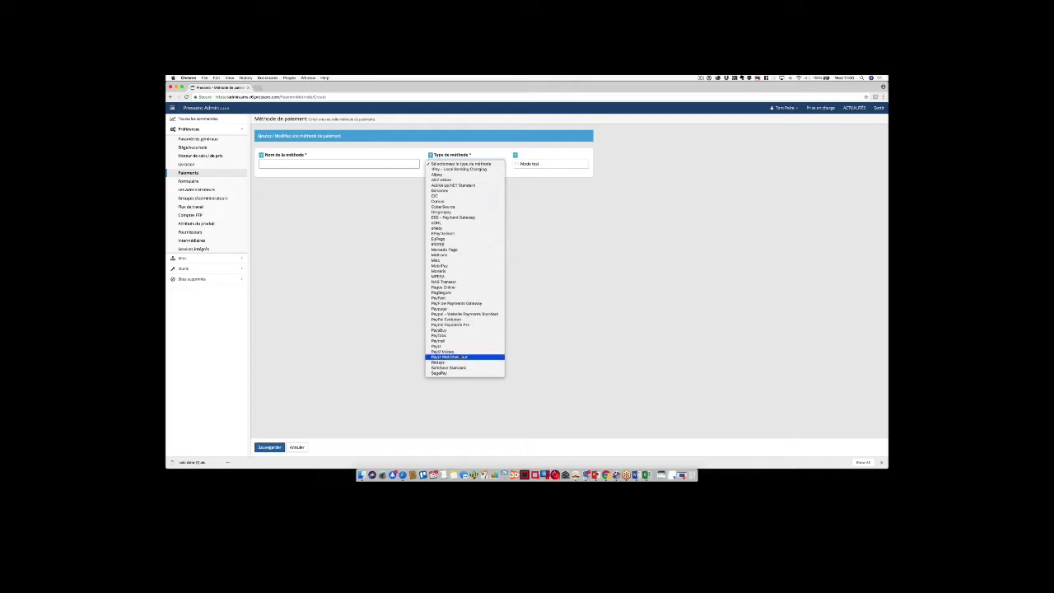
left_click(388, 312)
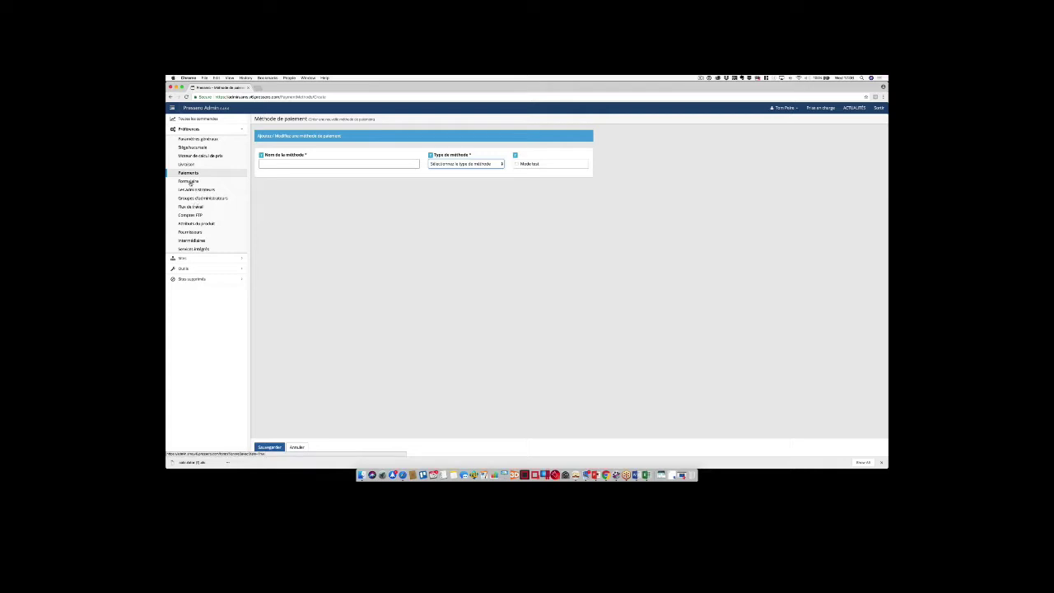
View the supplier list in the preferences and open the skin settings of the Four Pees Printing site
left_click(190, 231)
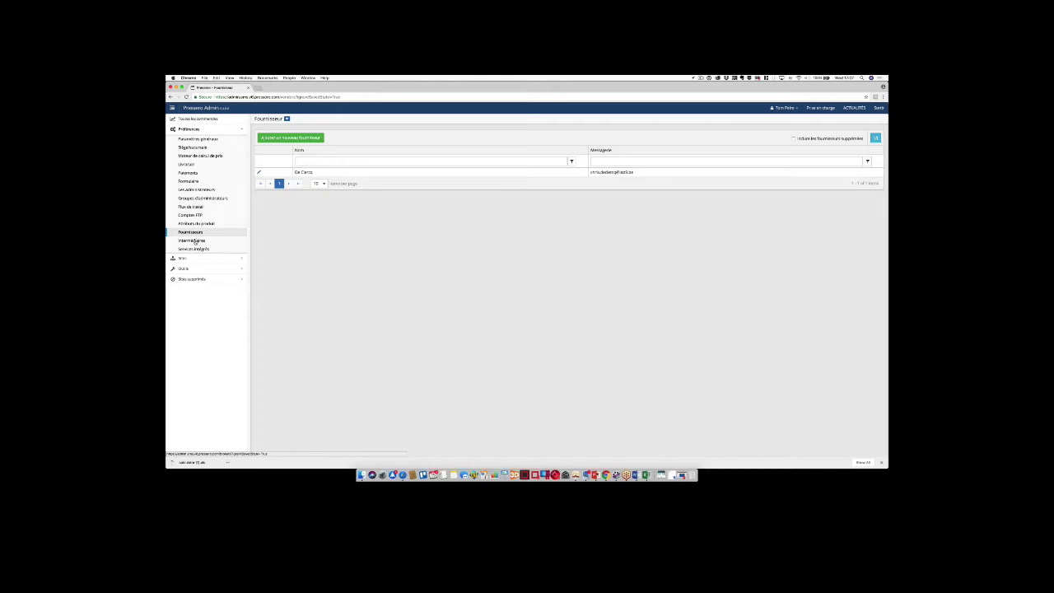
left_click(183, 258)
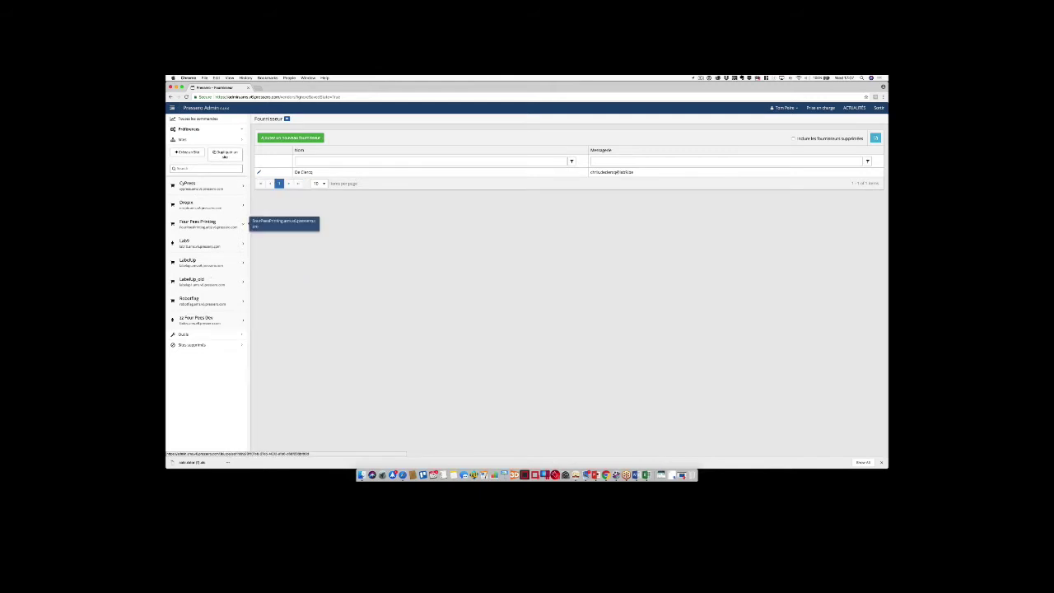
left_click(181, 223)
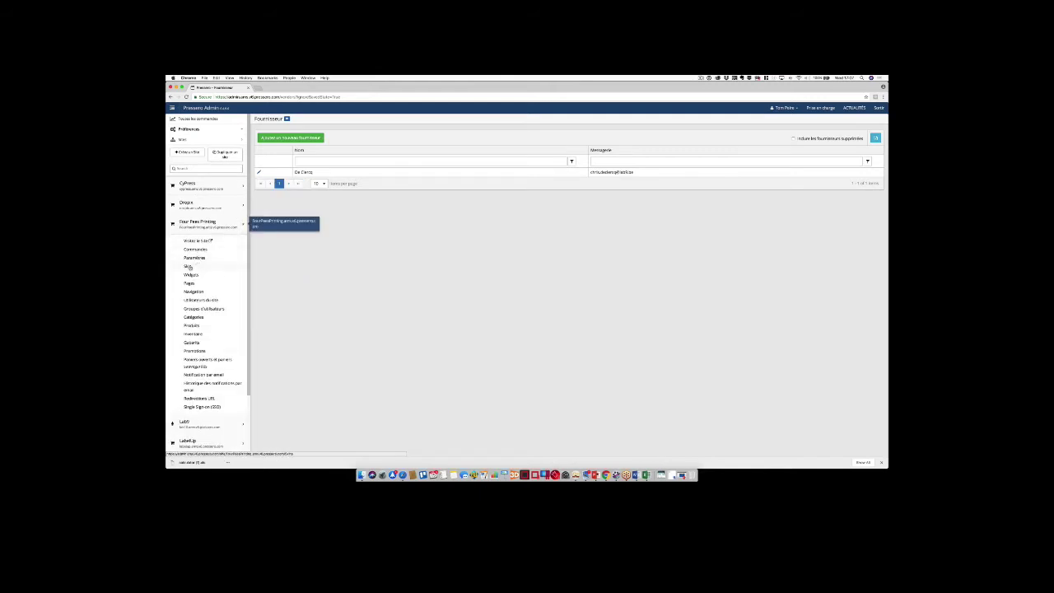
left_click(218, 274)
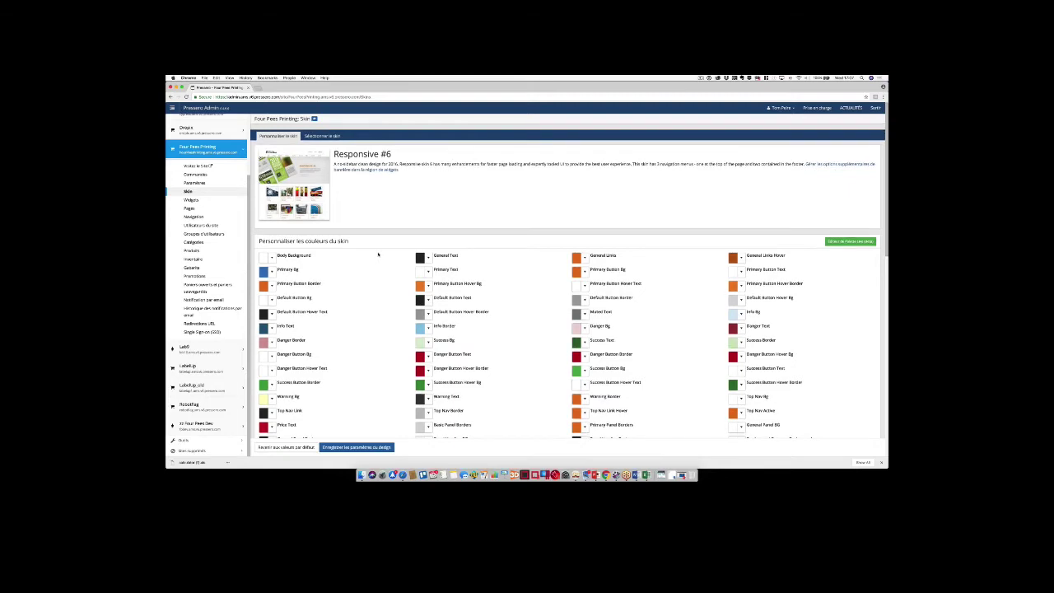
Review the Responsive #6 skin's colours, elements and additional options, and open the selection of other skins
scroll(376, 255, "down", 5)
scroll(373, 255, "down", 5)
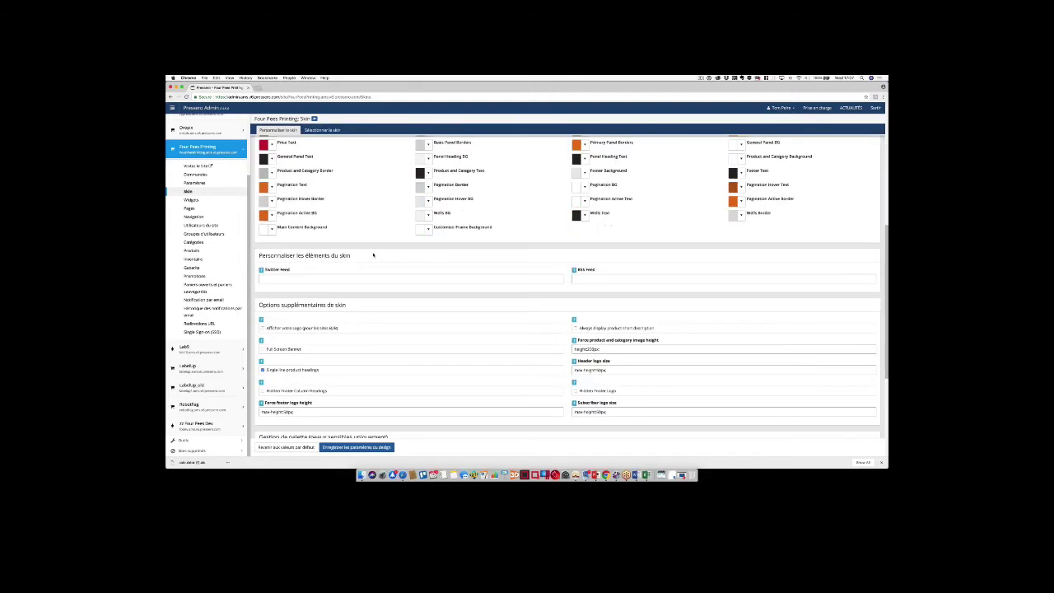
scroll(373, 255, "up", 8)
scroll(373, 255, "up", 3)
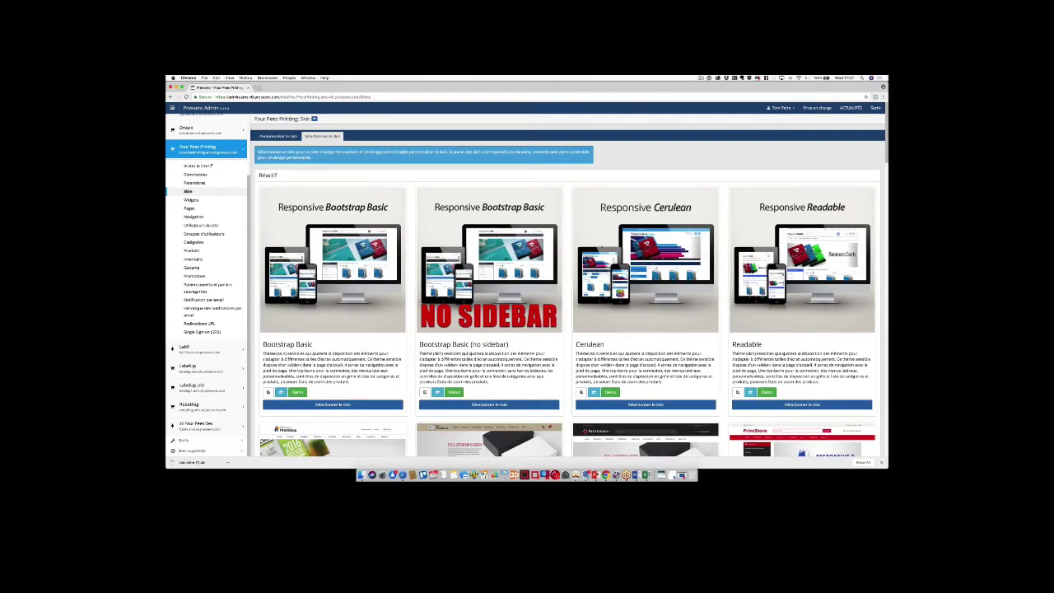
Browse the responsive skins available for the Four Pees Printing site
scroll(601, 247, "down", 5)
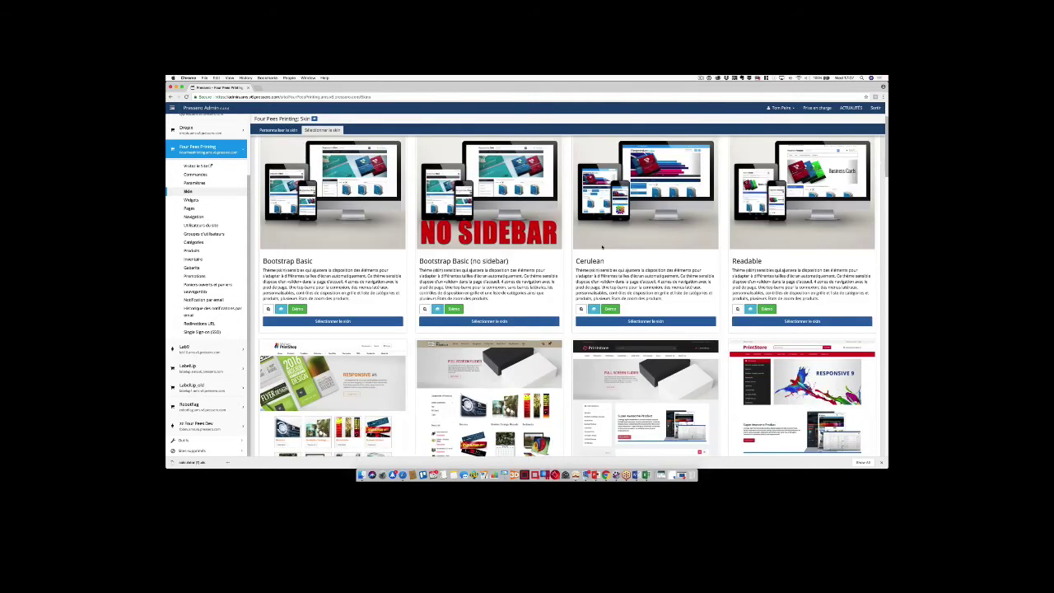
scroll(568, 297, "down", 4)
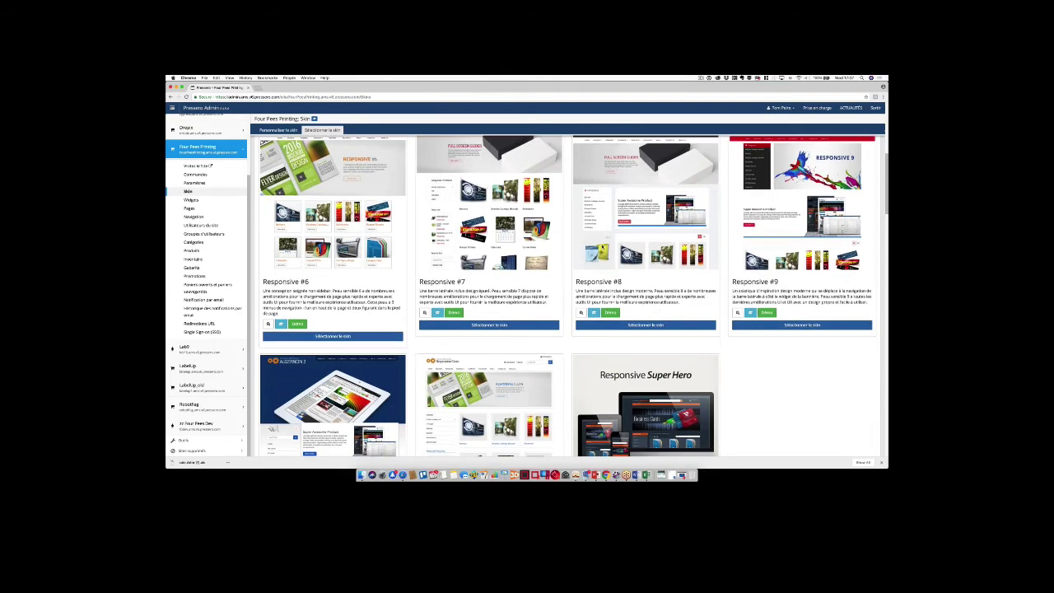
scroll(601, 257, "up", 4)
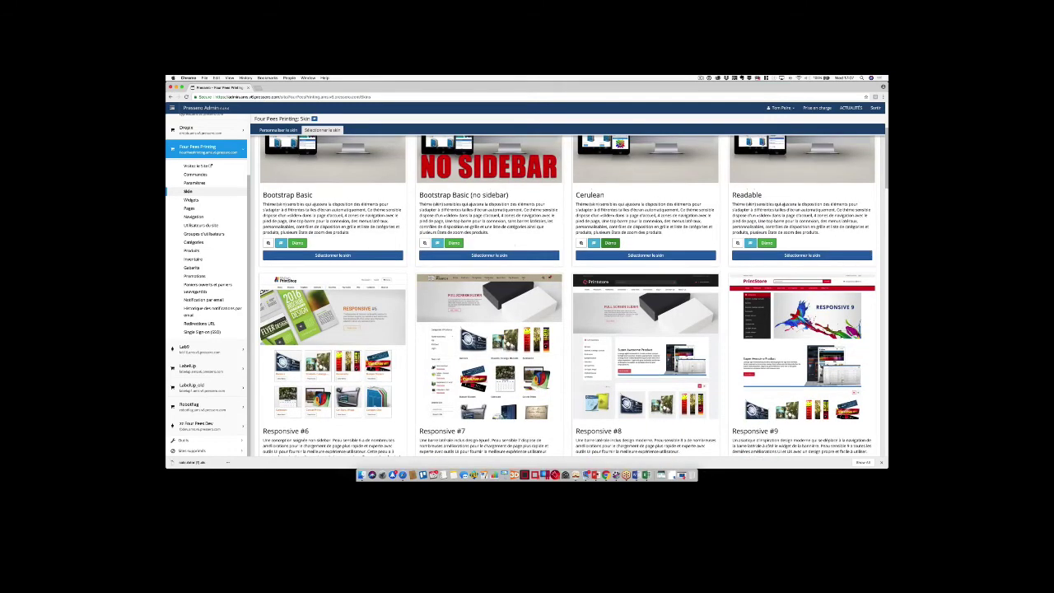
scroll(601, 247, "up", 3)
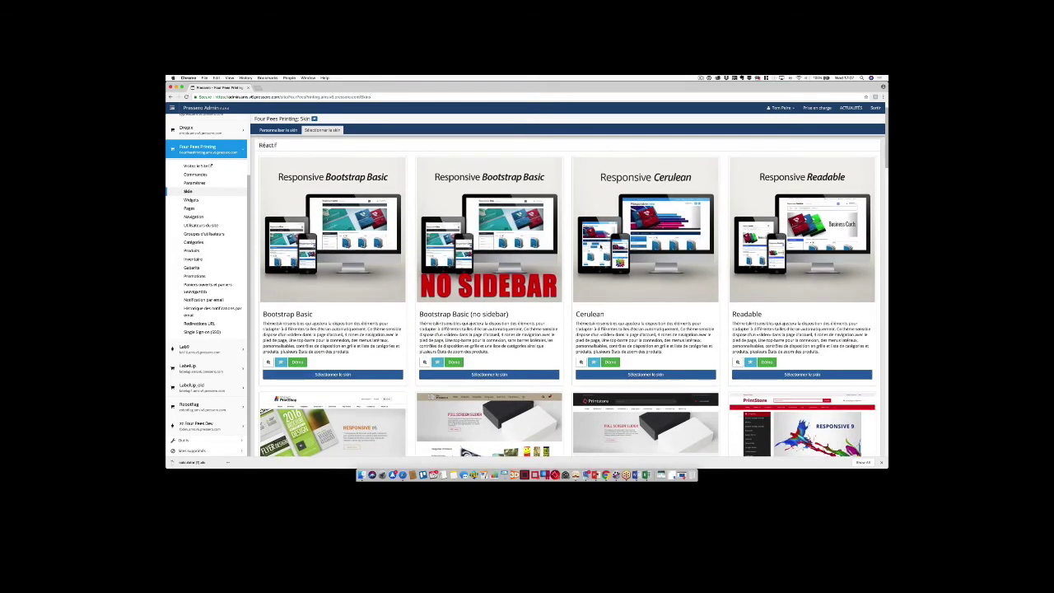
scroll(601, 247, "down", 3)
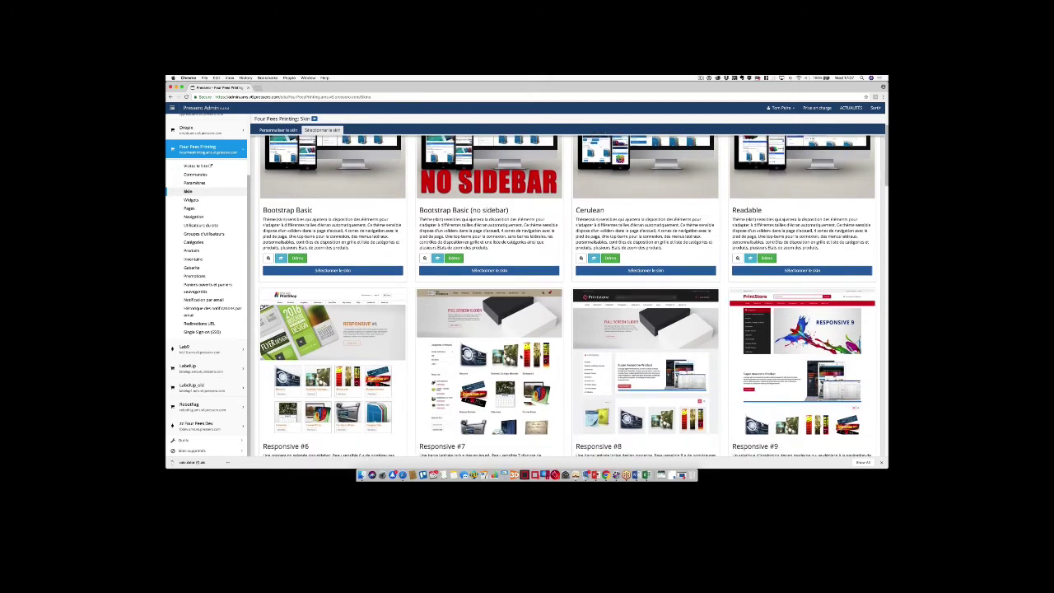
Open the Responsive #7 skin's live demo, look over its home page and close the demo
left_click(465, 408)
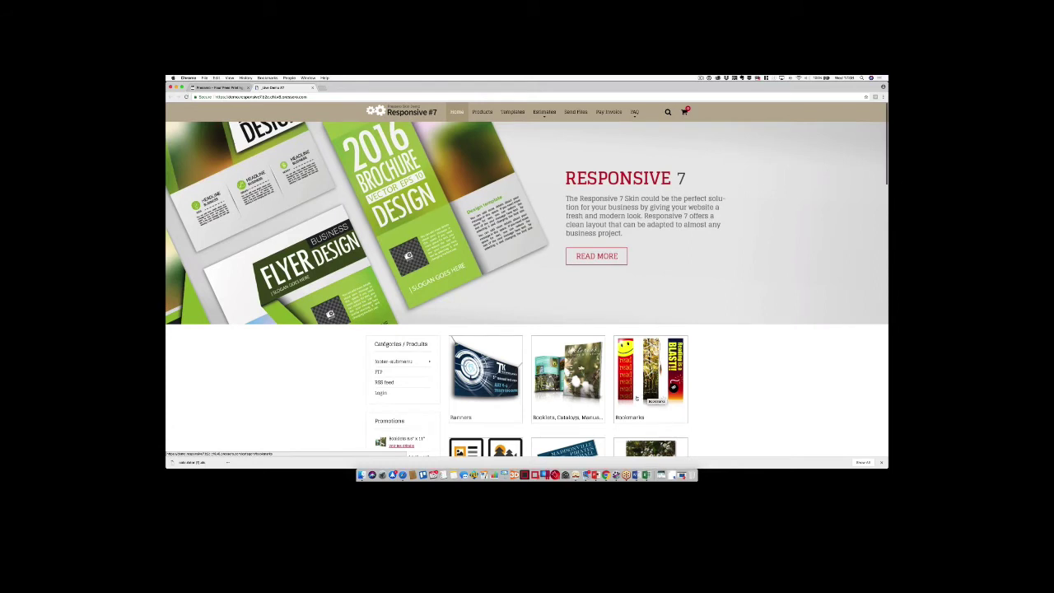
scroll(635, 398, "down", 1)
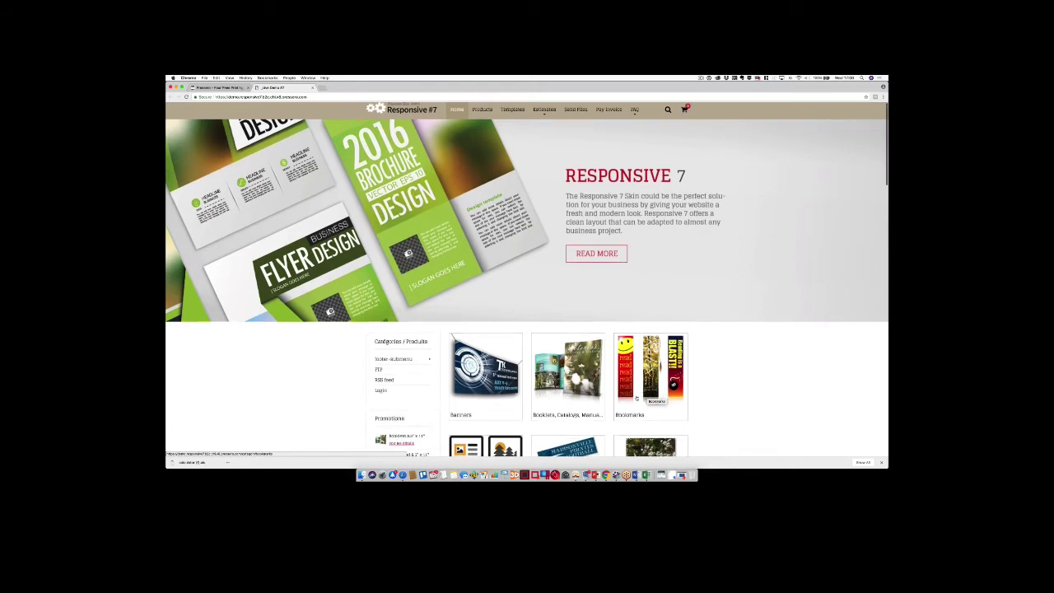
scroll(636, 398, "up", 1)
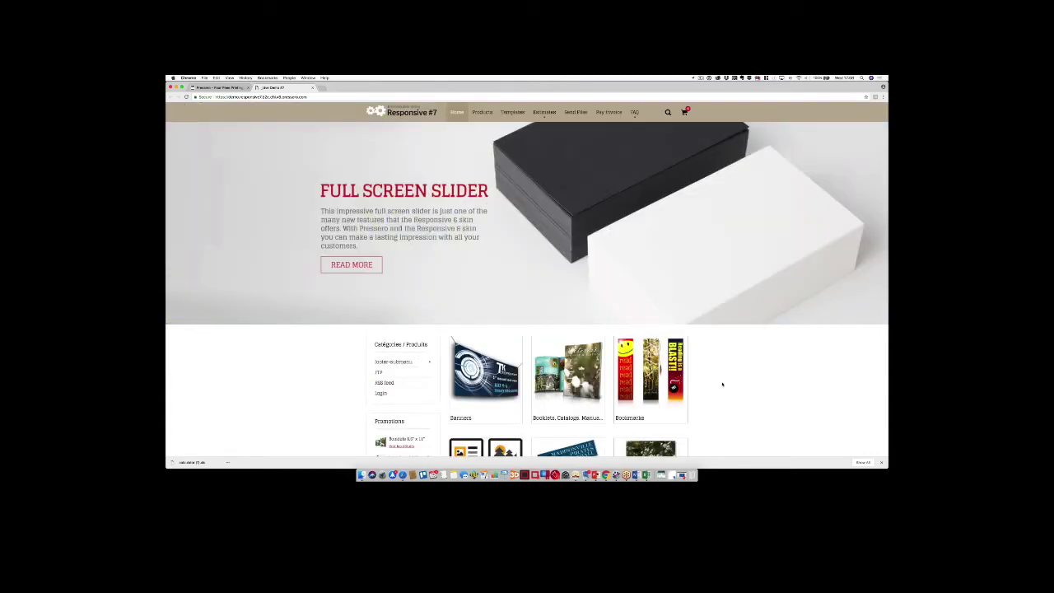
key("super+p")
key("super+w")
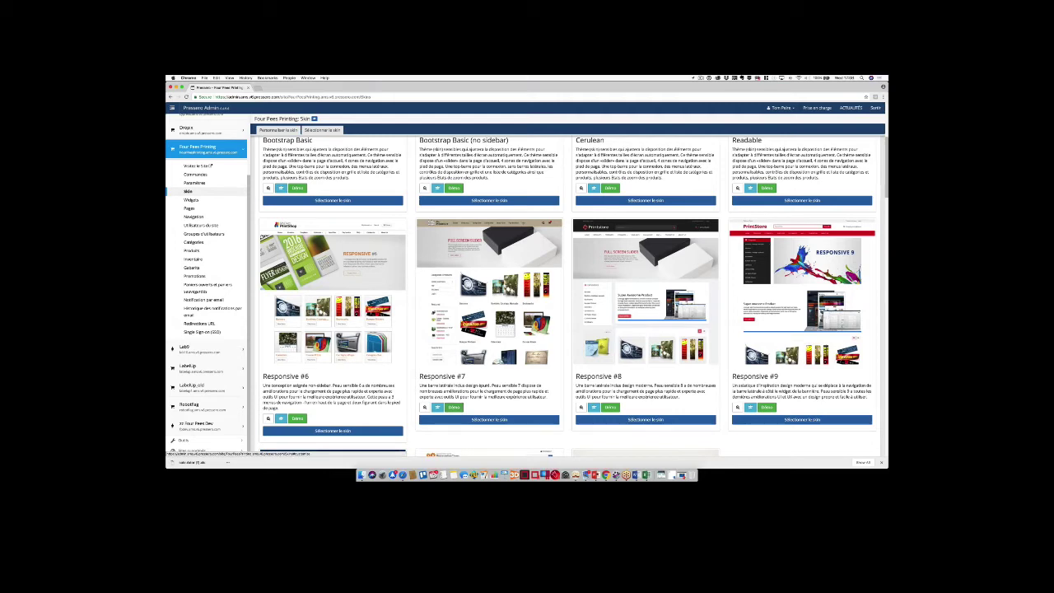
Open the live preview of the site's skin colour customisation and browse in it to the Banner - Free Size product
left_click(277, 131)
scroll(604, 338, "up", 5)
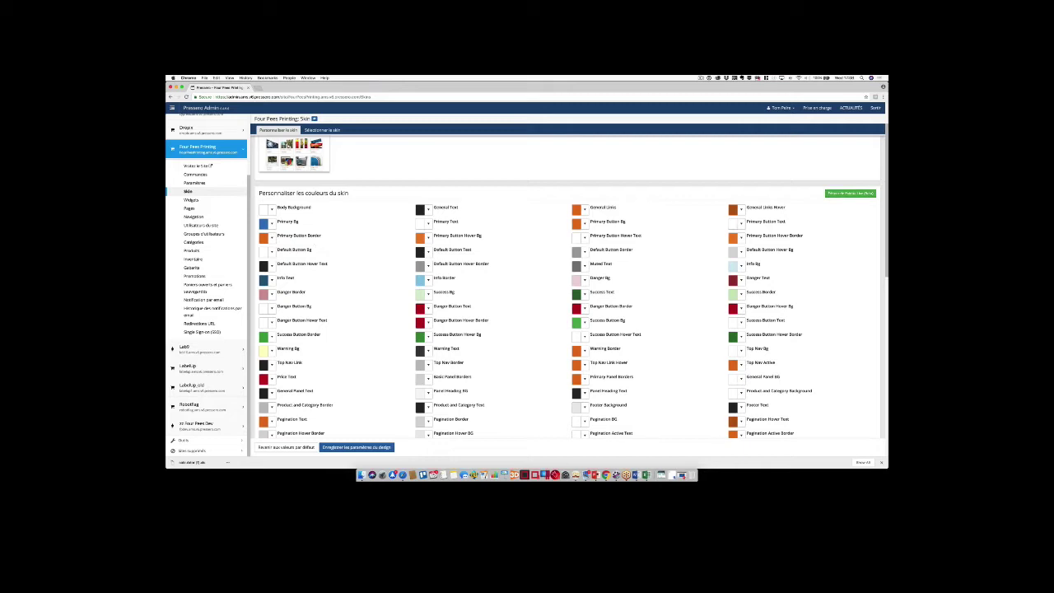
left_click(850, 193)
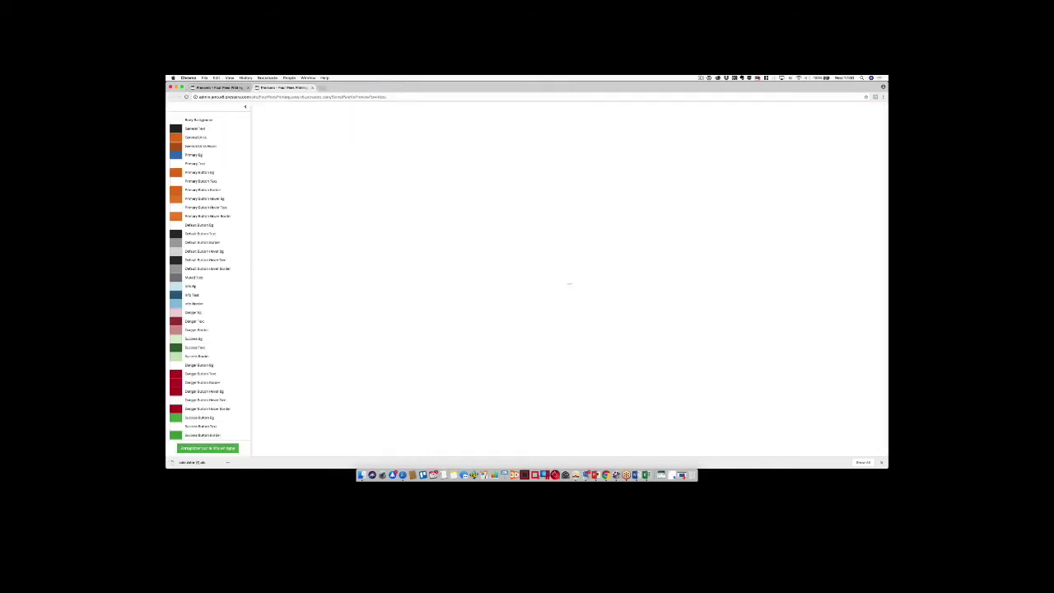
left_click(426, 367)
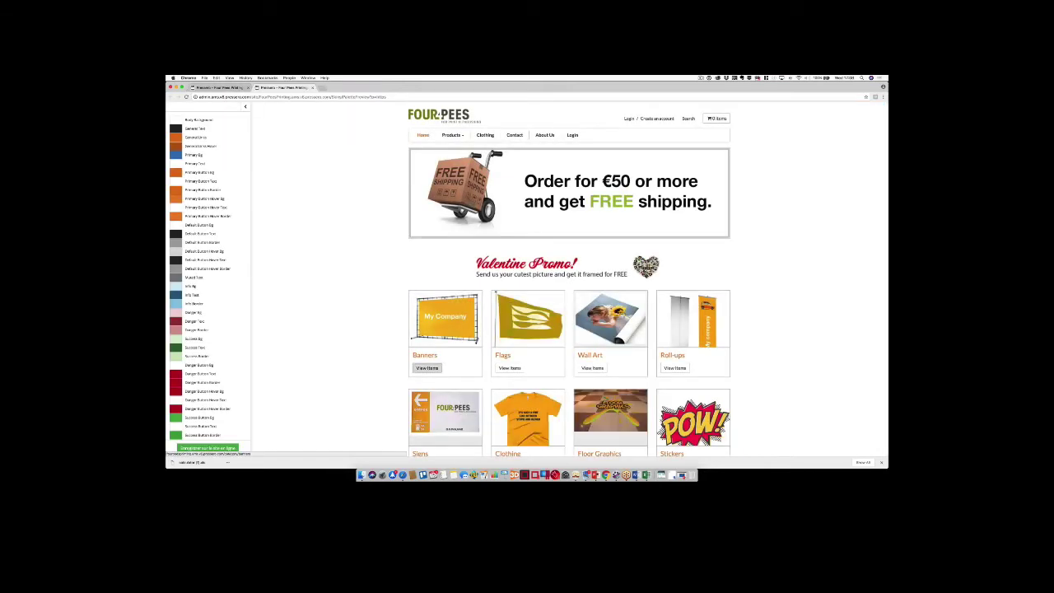
left_click(594, 241)
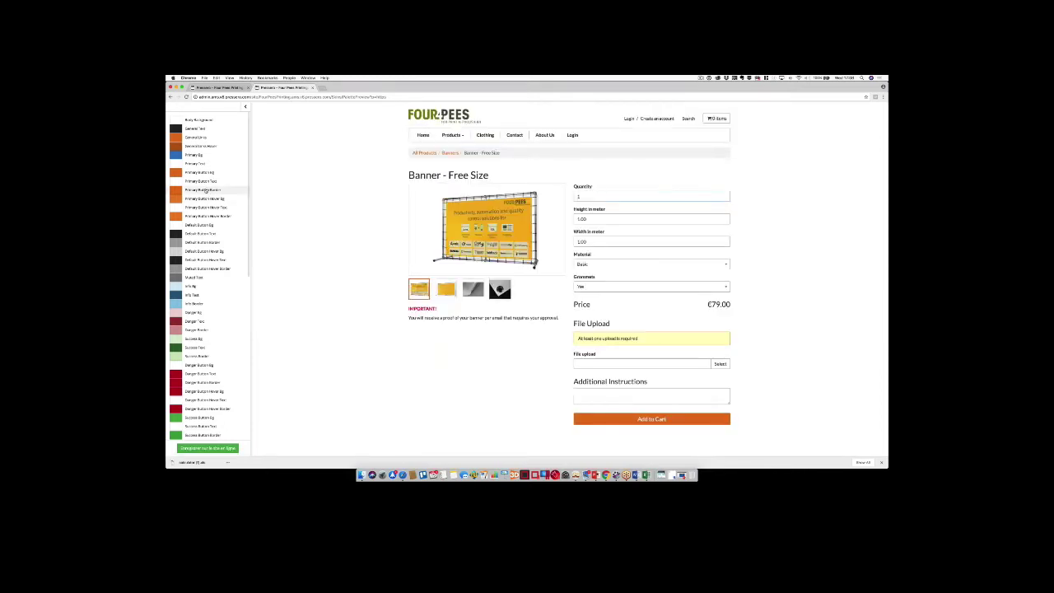
Inspect the colour pickers for Primary Button Border and Primary Button Bg, collapse the colour list and close the preview
left_click(206, 190)
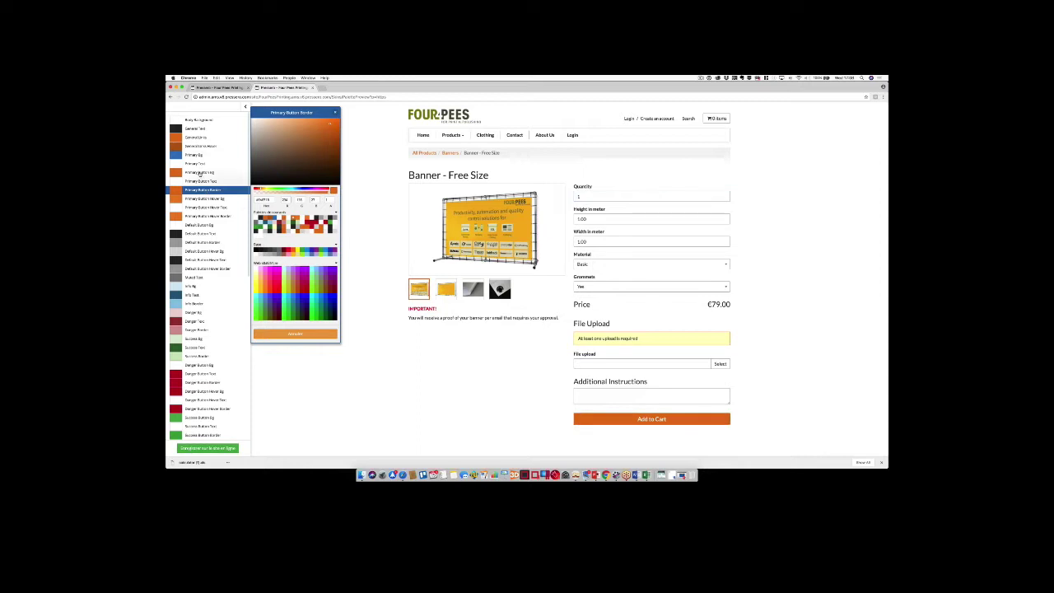
left_click(201, 172)
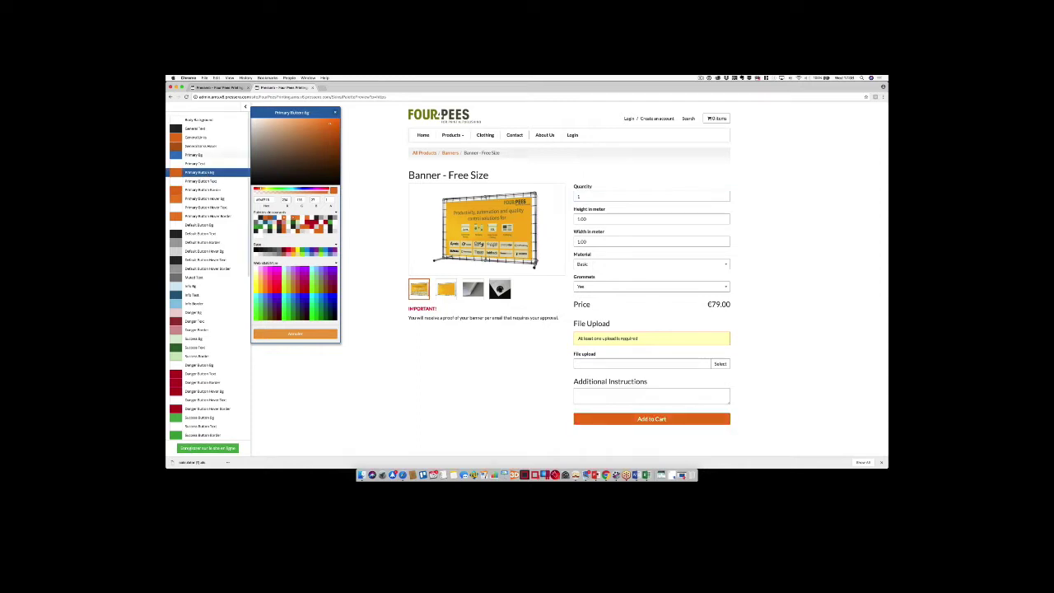
left_click(244, 107)
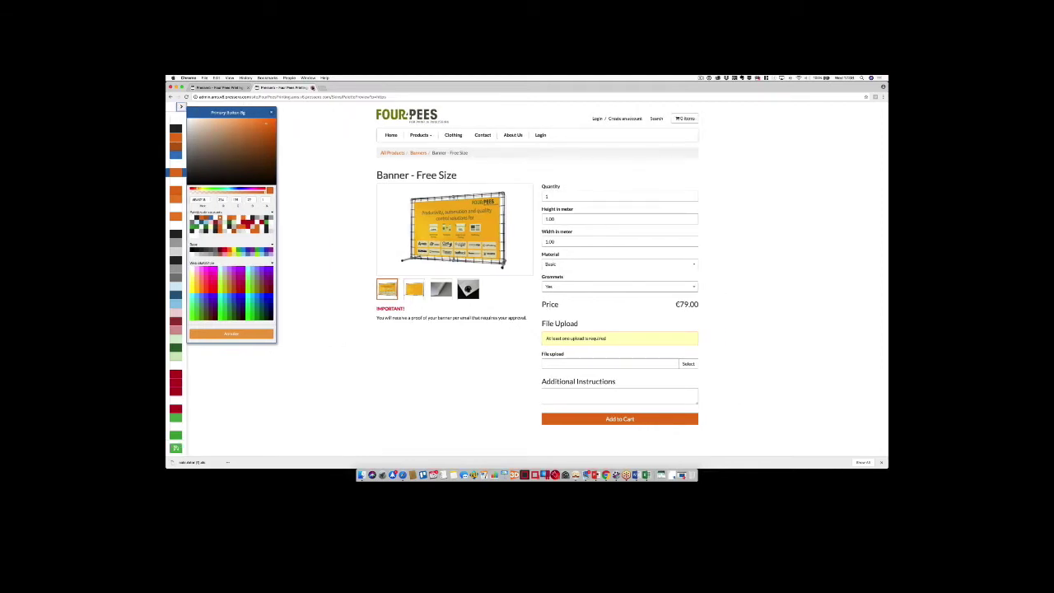
left_click(312, 87)
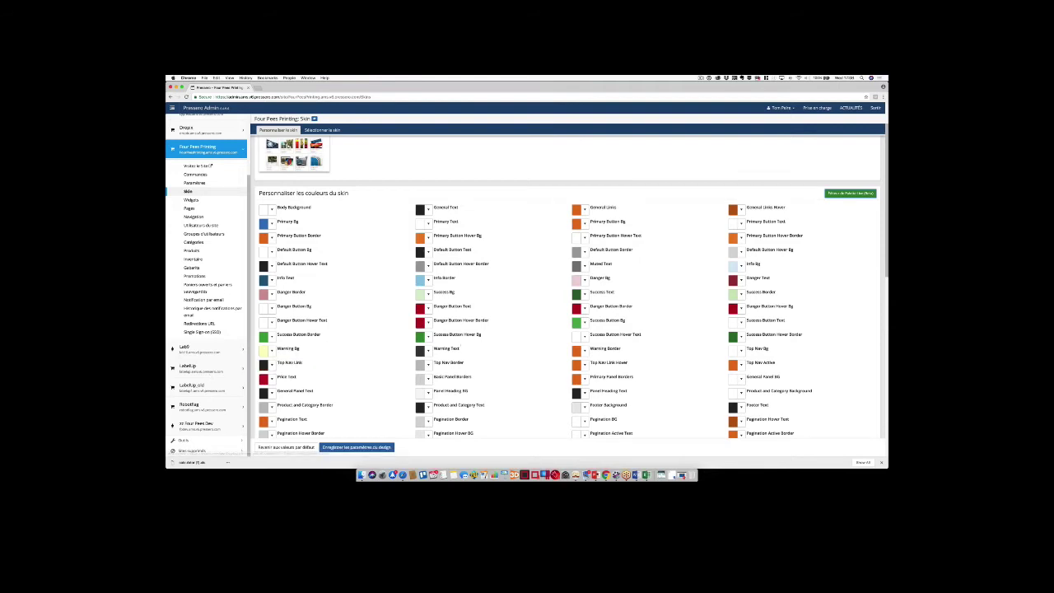
Visit the Dropix site, look through its home page down to the footer and return to Pressero Admin
left_click(202, 130)
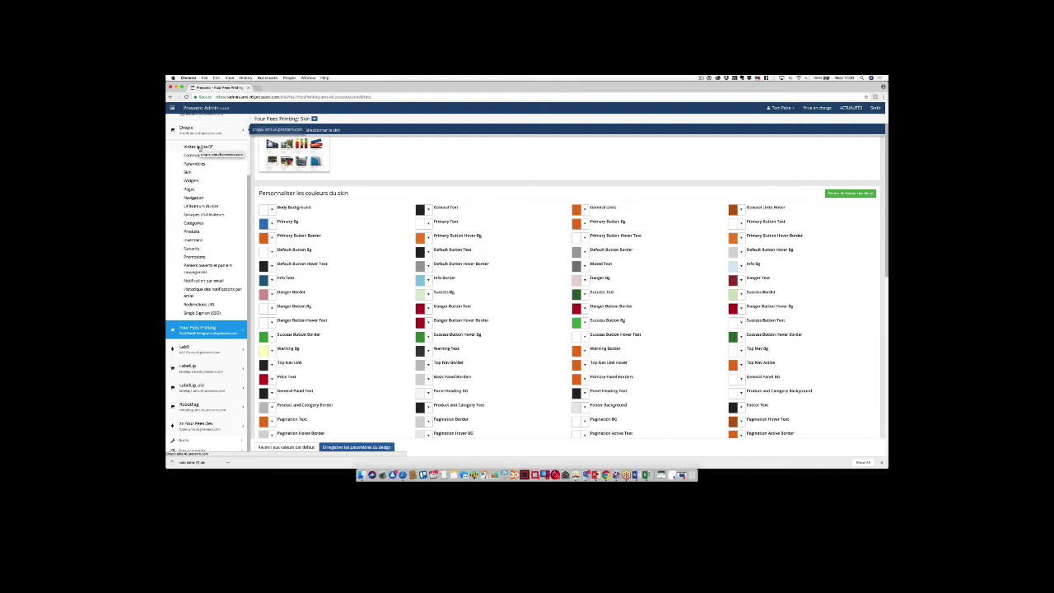
left_click(199, 147)
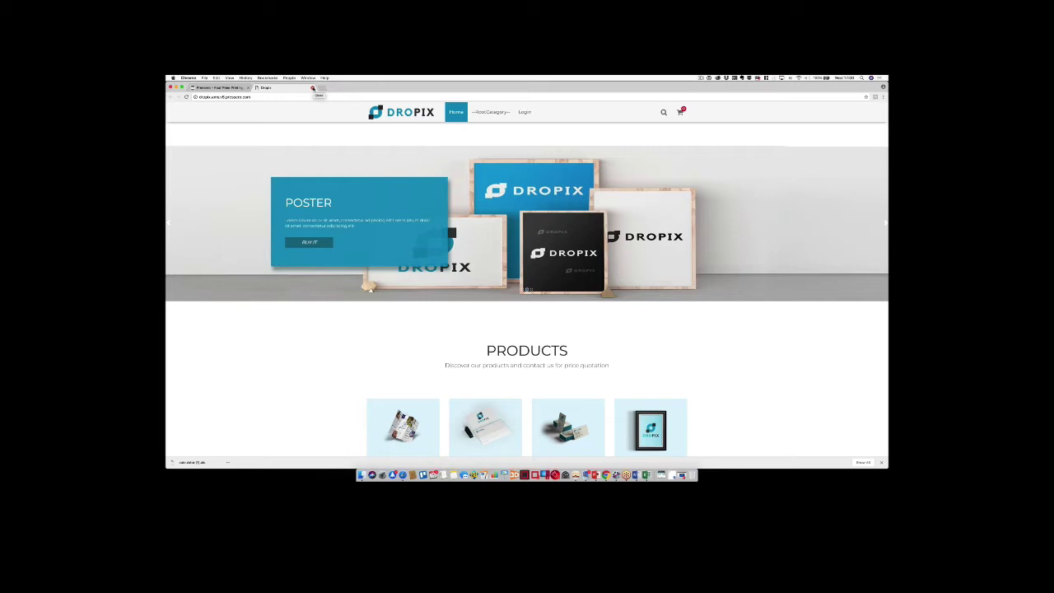
scroll(399, 239, "down", 10)
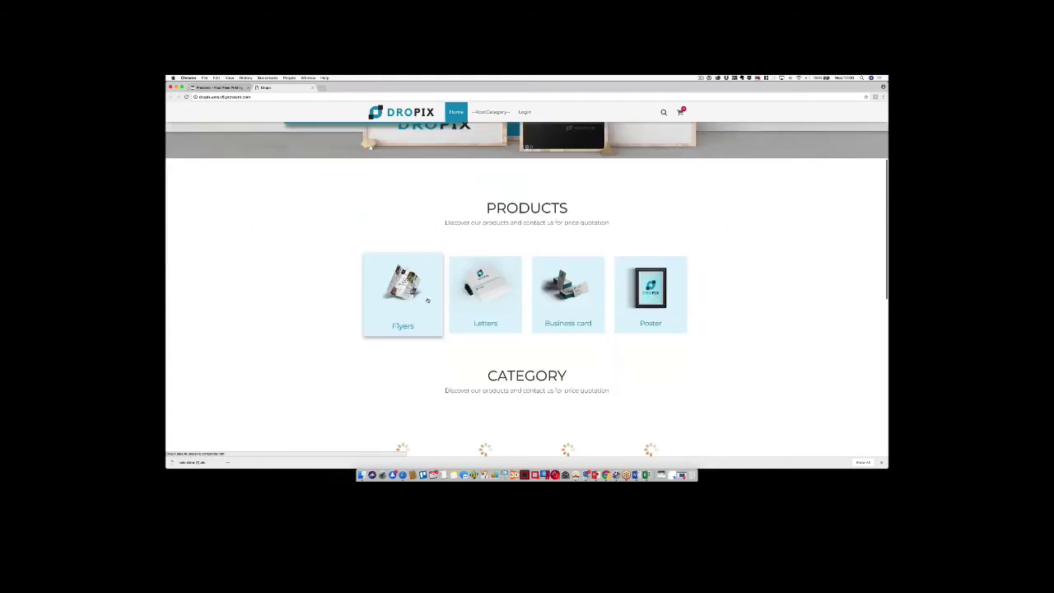
scroll(425, 297, "down", 4)
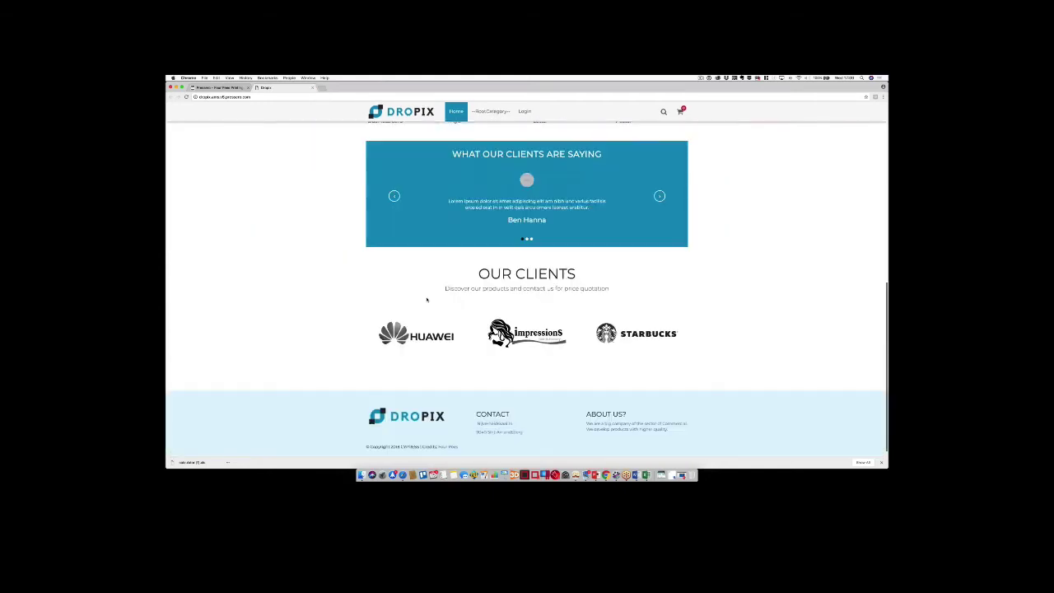
key("super+r")
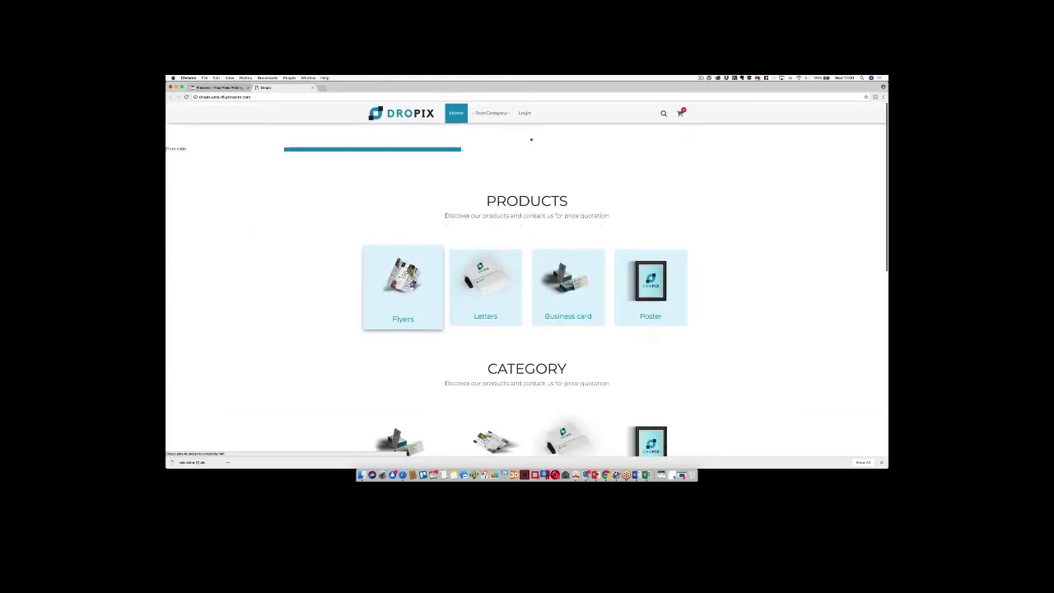
key("ctrl+shift+Tab")
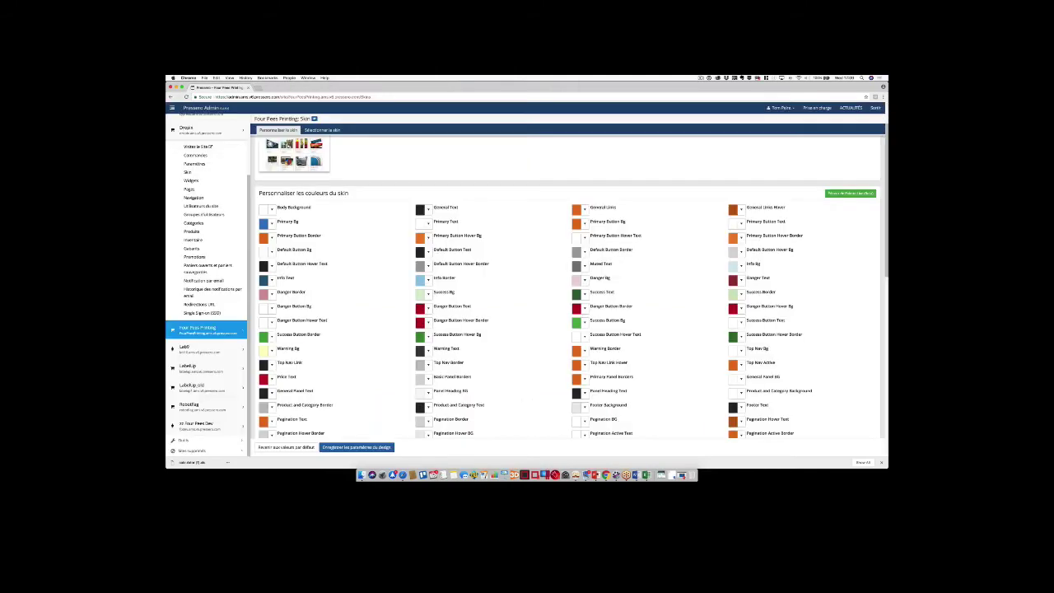
Open the About Us page from the Four Pees Printing site's pages and review its content in the editor
left_click(202, 329)
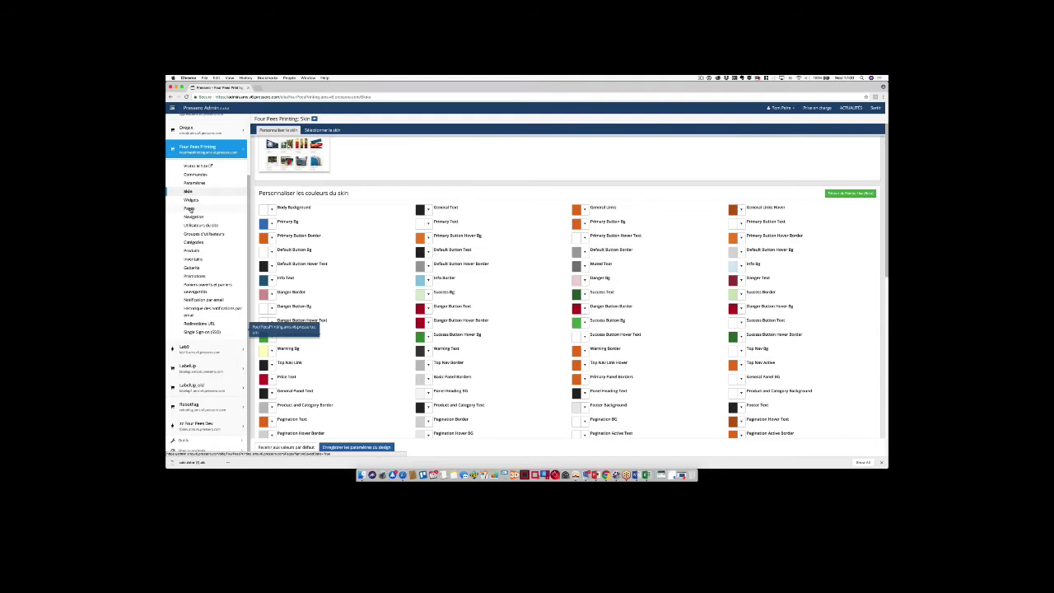
left_click(189, 209)
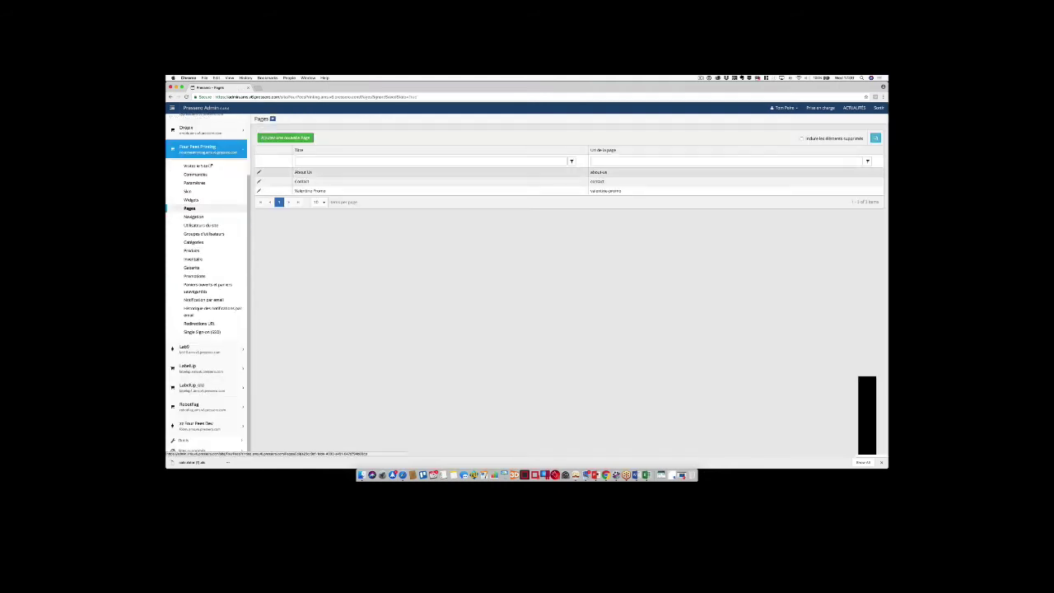
left_click(259, 172)
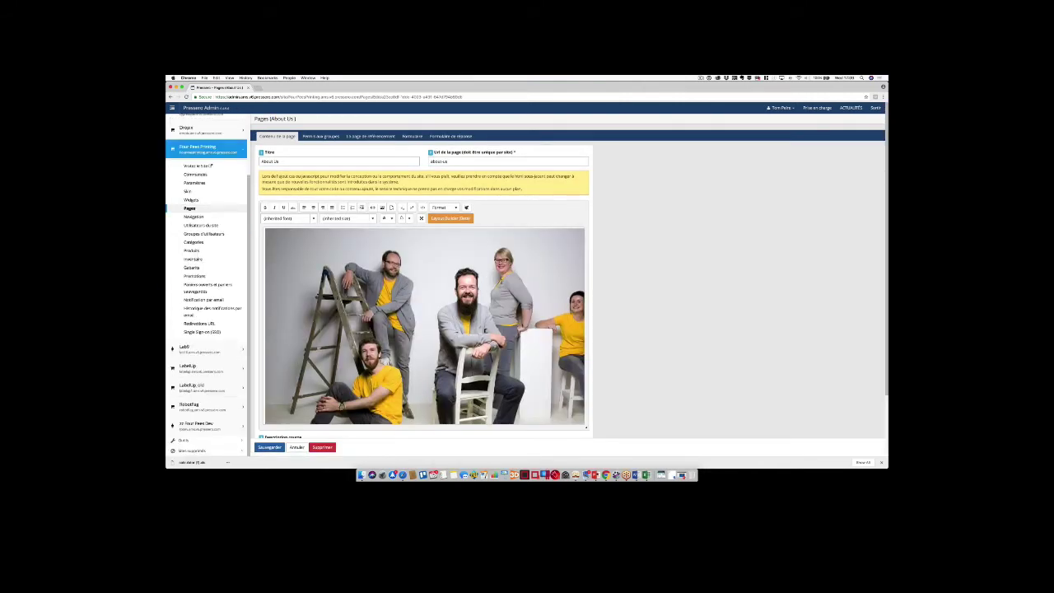
scroll(500, 282, "down", 5)
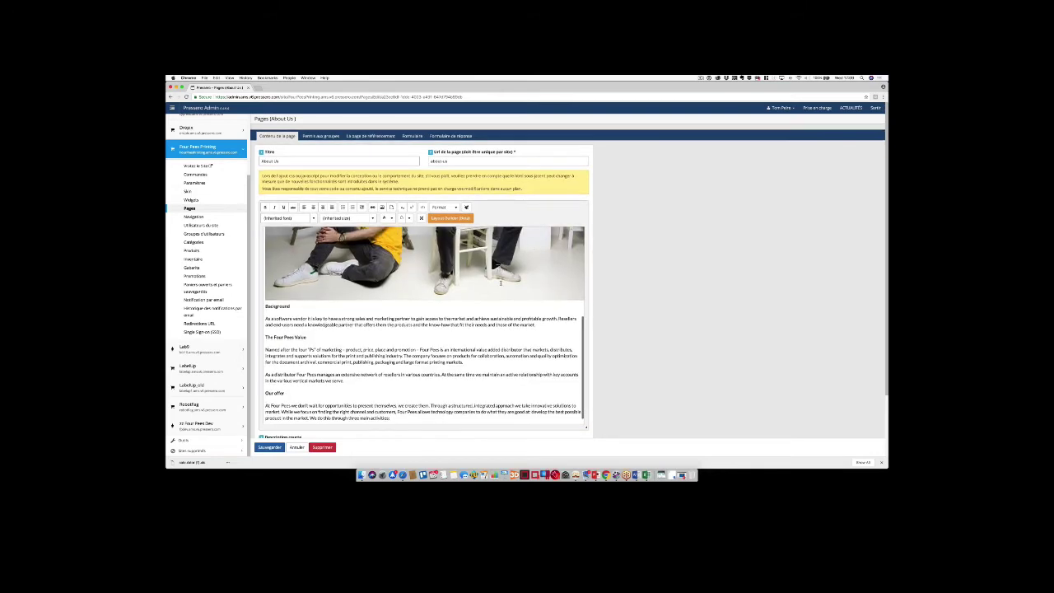
scroll(500, 282, "down", 3)
scroll(500, 282, "up", 3)
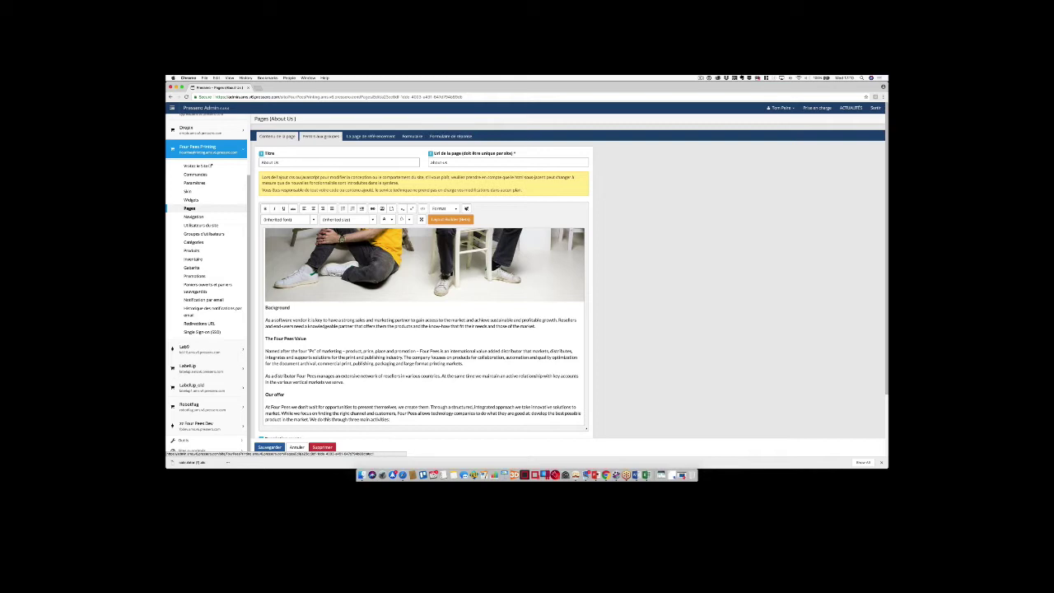
Review the About Us page's group permissions, search engine, form and form response settings
left_click(320, 136)
left_click(370, 136)
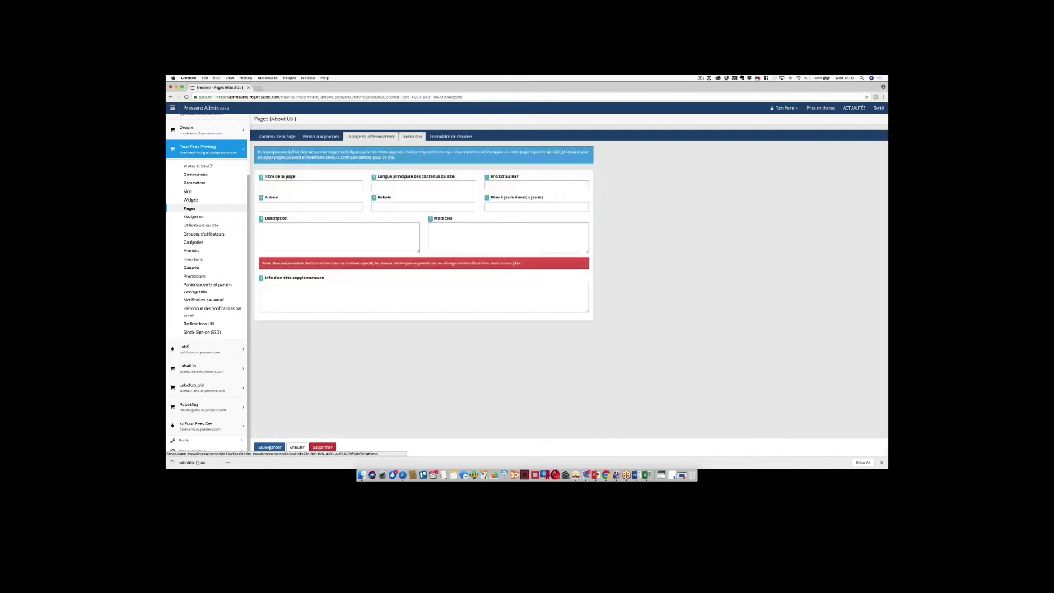
left_click(411, 136)
left_click(451, 136)
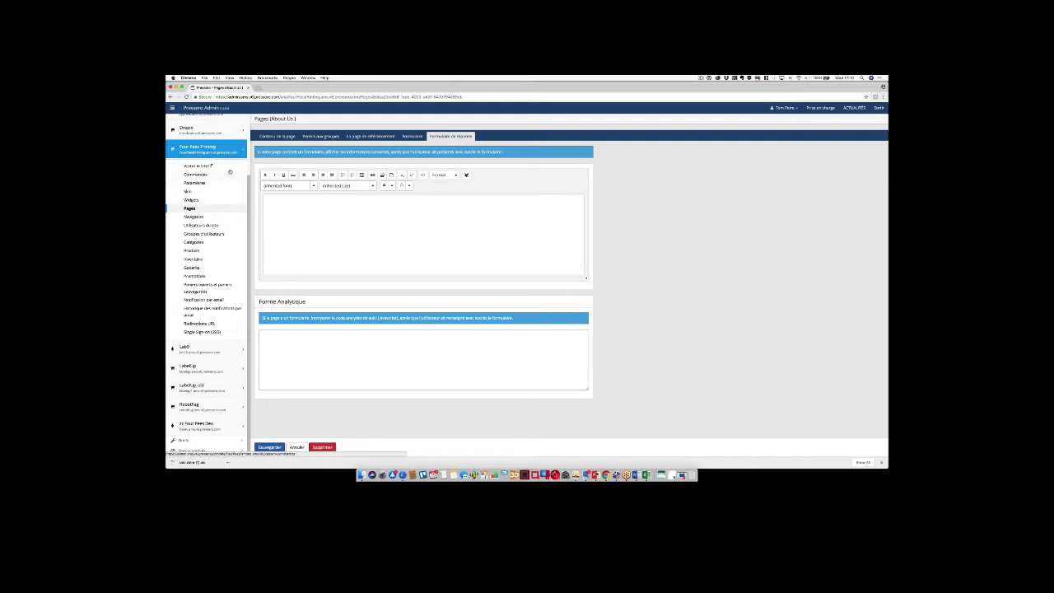
Open the Four Pees Printing navigation editor and compare Menu 1 with the storefront's menu in Safari
left_click(191, 218)
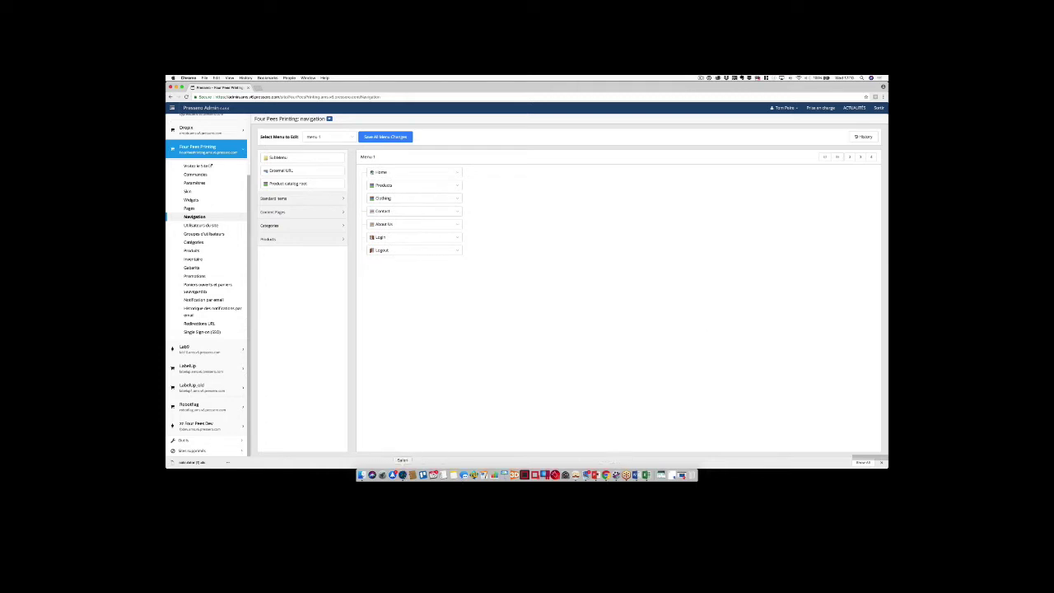
left_click(402, 475)
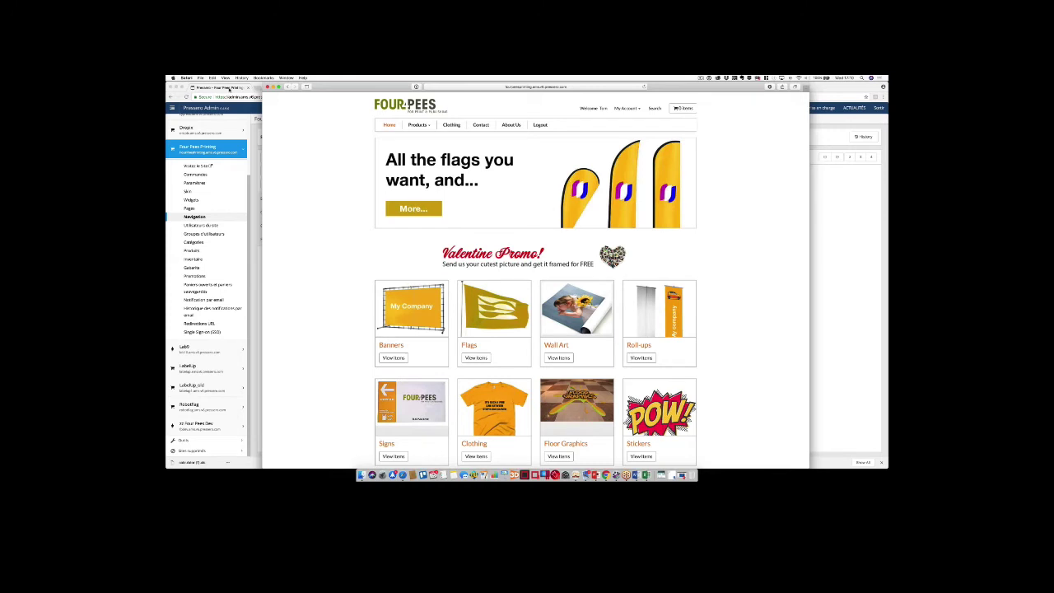
left_click(230, 89)
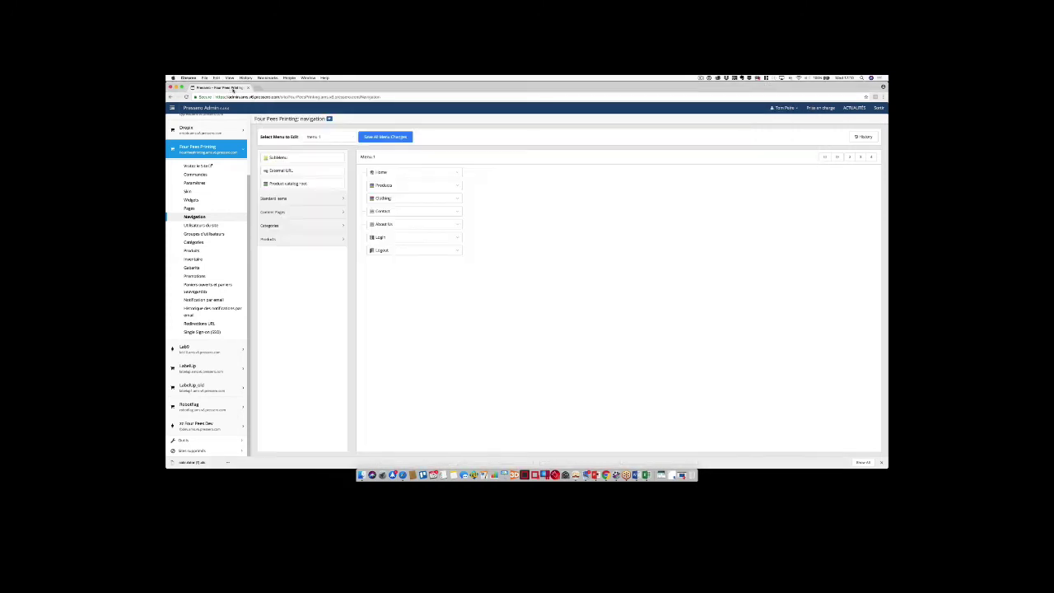
Delete the Clothing item from Menu 1, save the menu changes and check the reloaded storefront in Safari
left_click(458, 200)
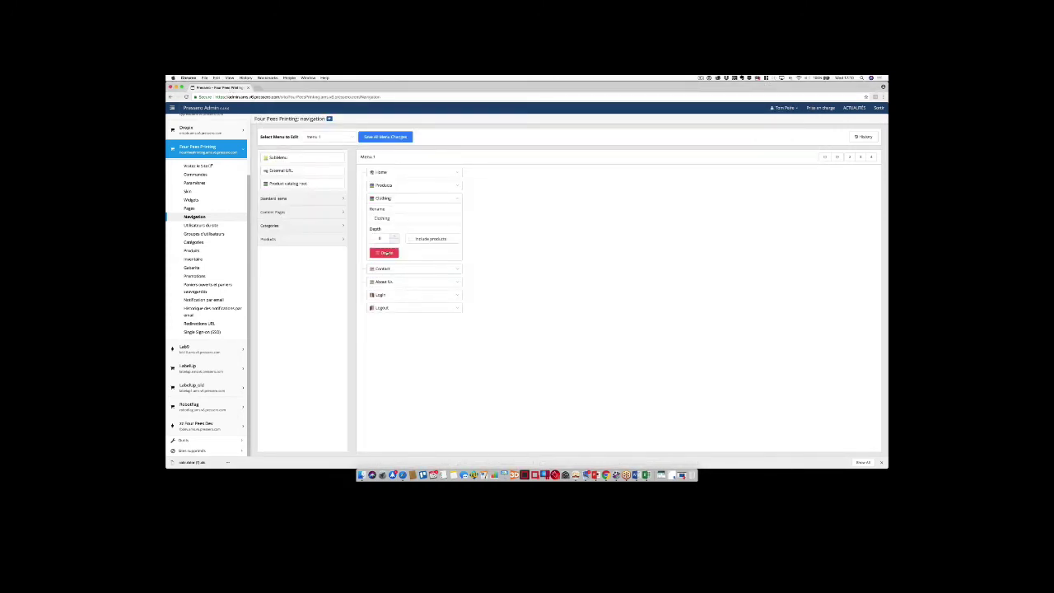
left_click(386, 252)
left_click(569, 291)
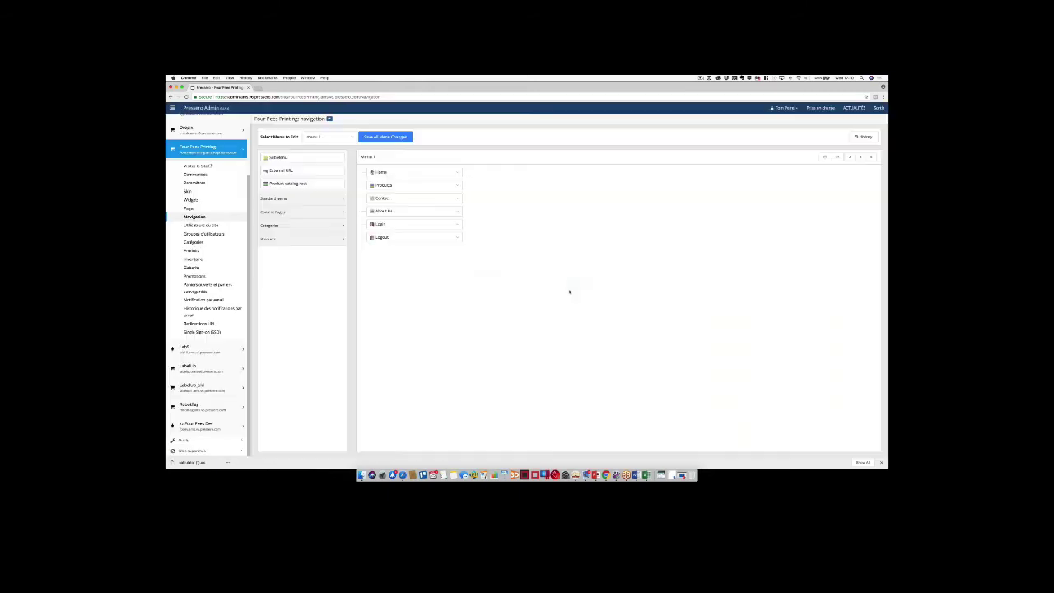
left_click(375, 138)
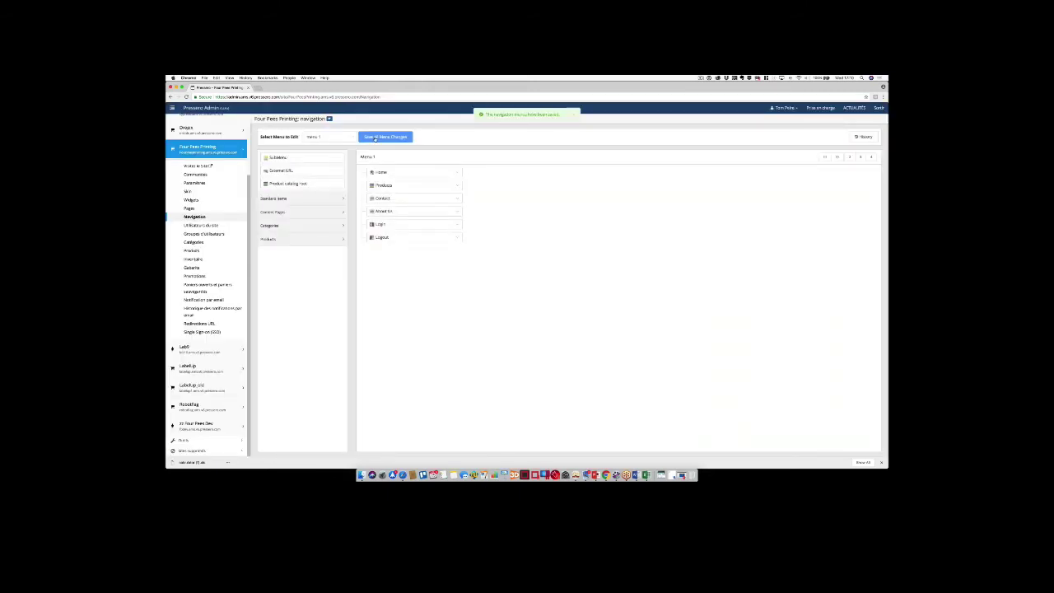
key("super+Tab")
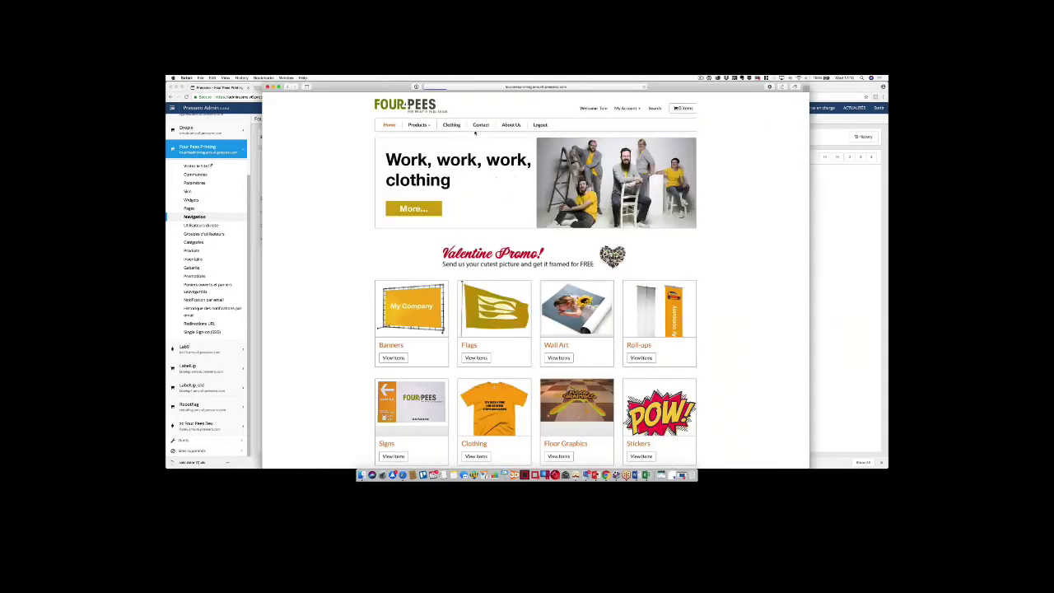
key("super+r")
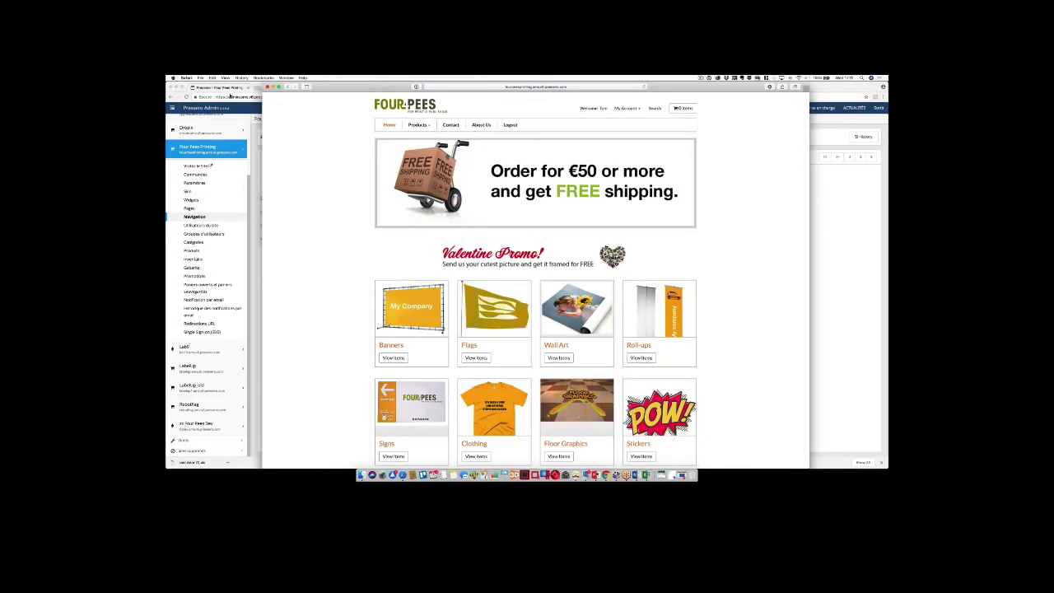
Return to the navigation editor in Chrome and expand the standard items available for the menu
key("super+Tab")
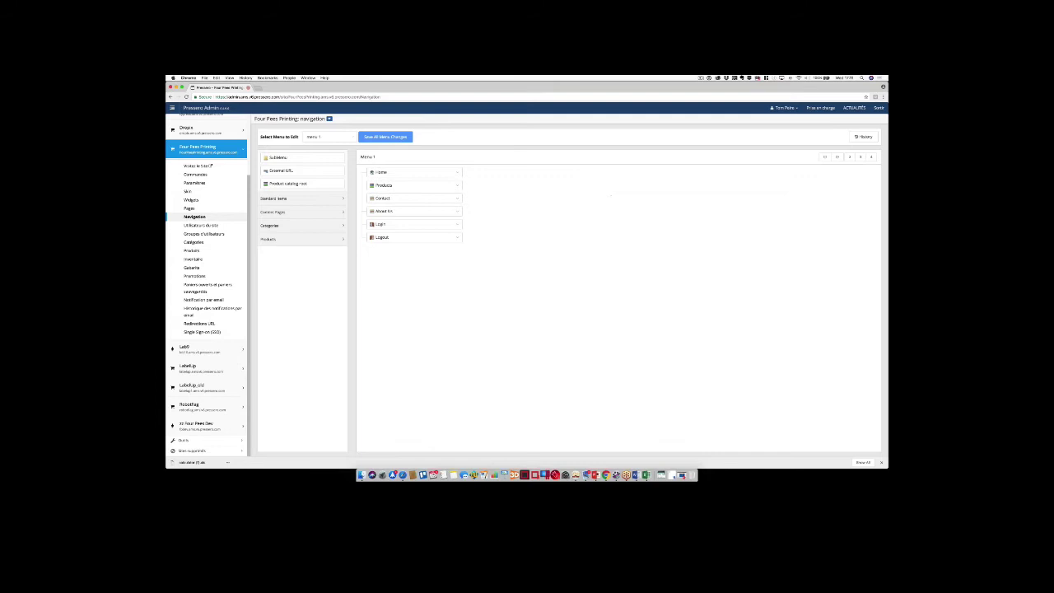
left_click(287, 200)
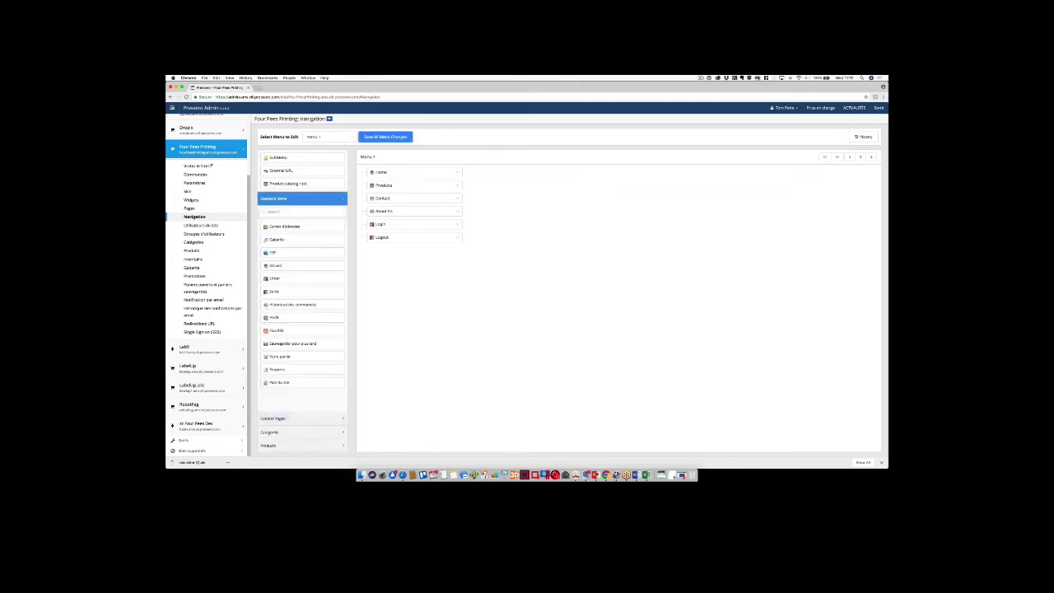
Add the Brochures category below Products in Menu 1, save it and check the reloaded storefront in Safari
left_click(273, 418)
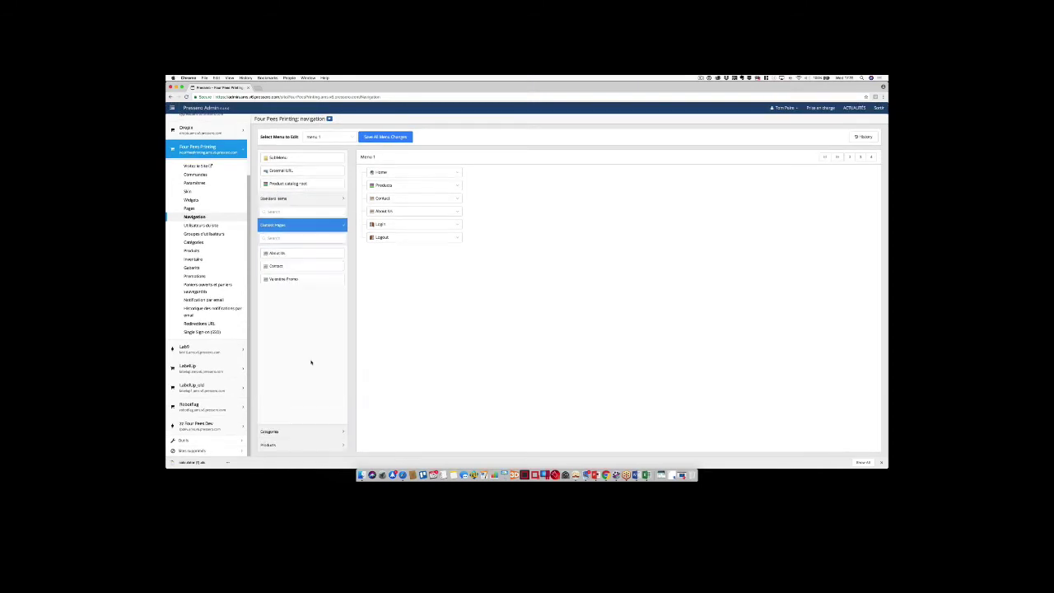
left_click(279, 433)
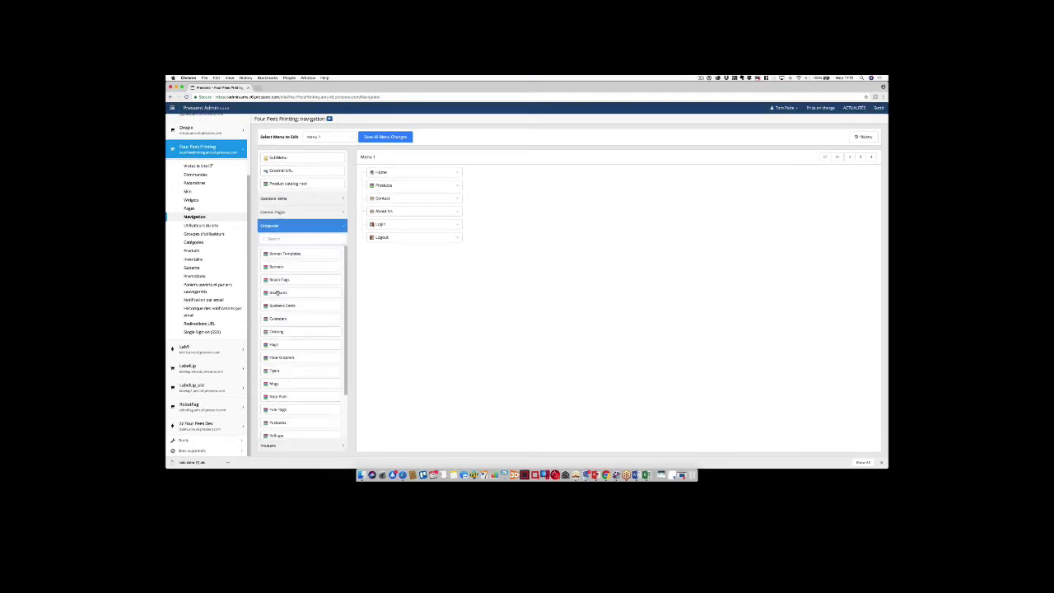
left_click_drag(277, 292, 412, 199)
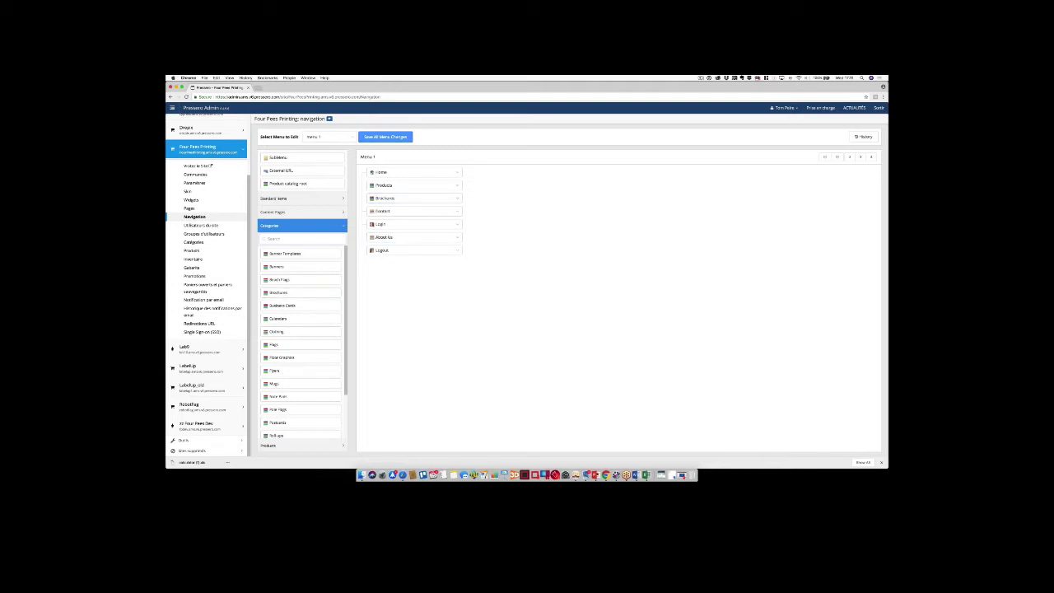
key("super+Tab")
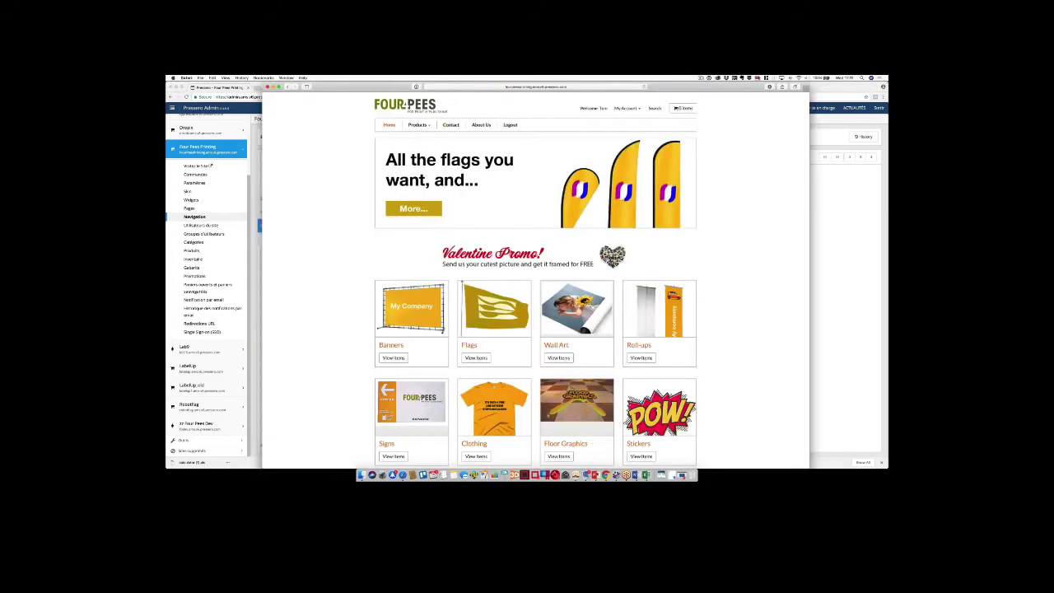
key("super+r")
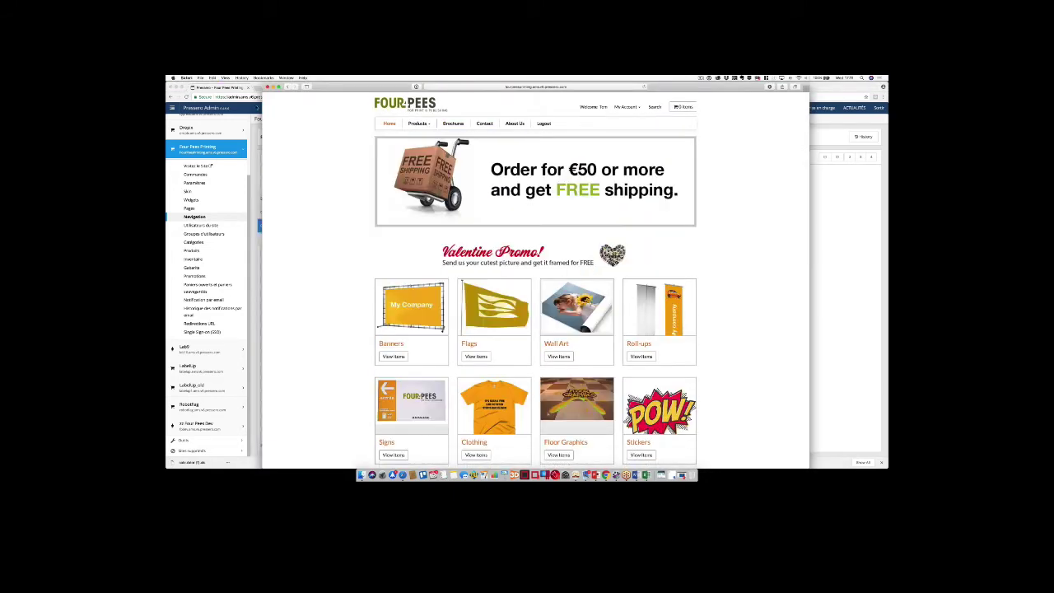
Return to Chrome and review the Banner Templates category's general information, long and short descriptions and SEO settings
key("super+Tab")
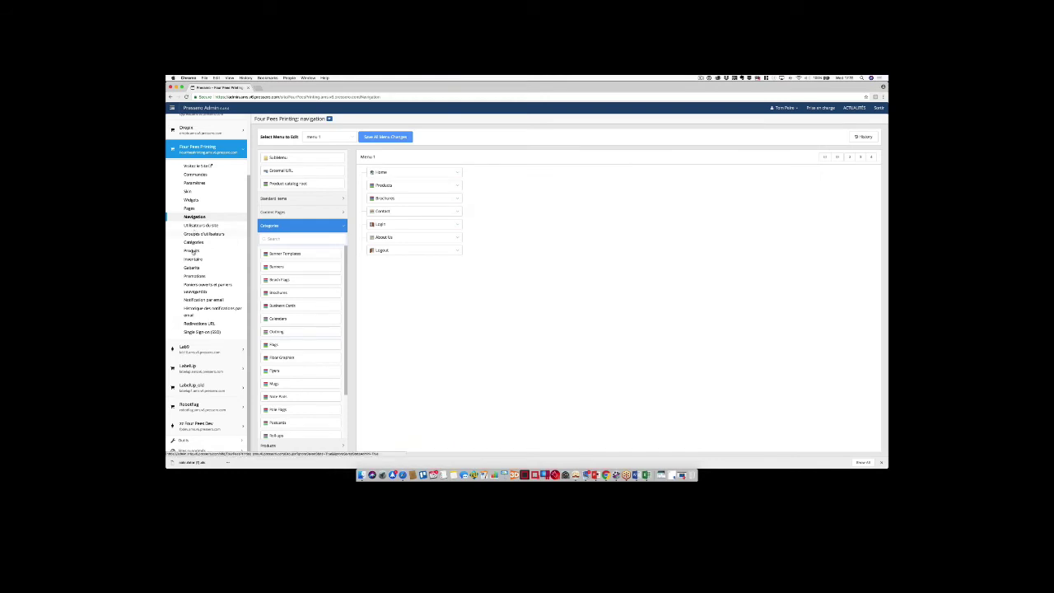
left_click(193, 242)
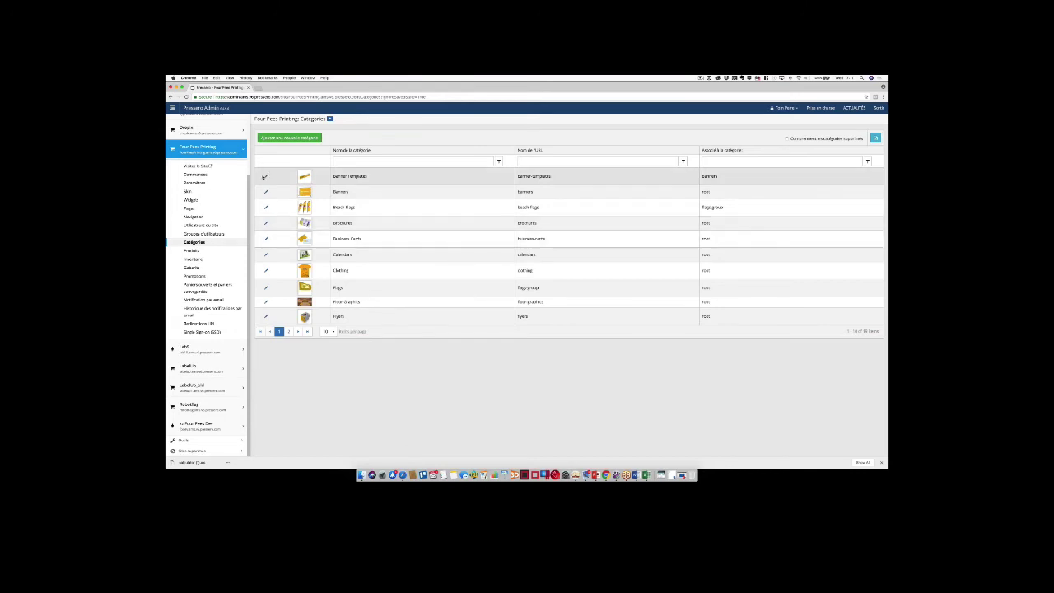
left_click(266, 175)
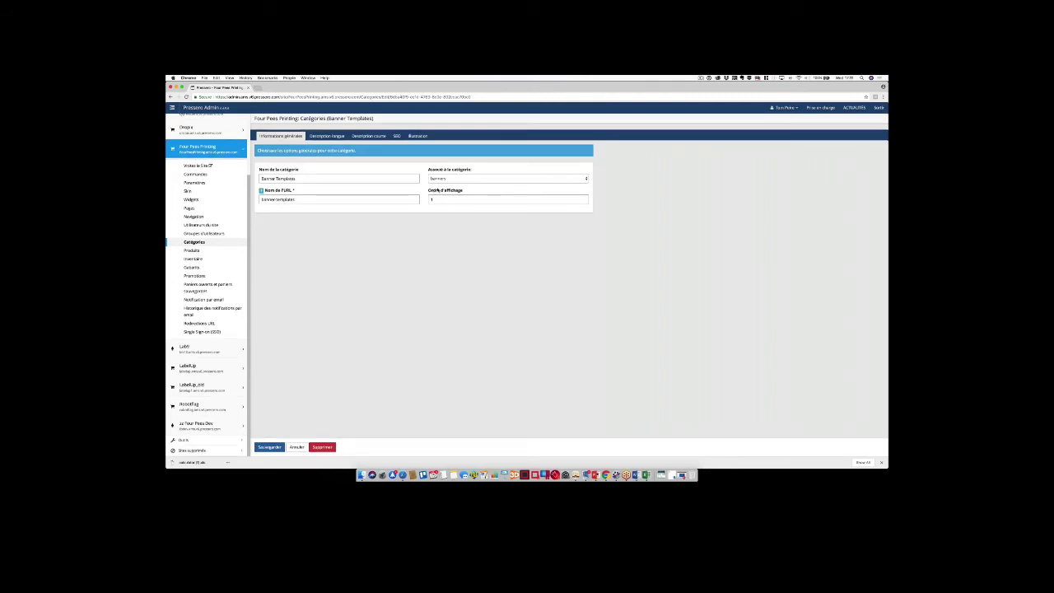
left_click(327, 136)
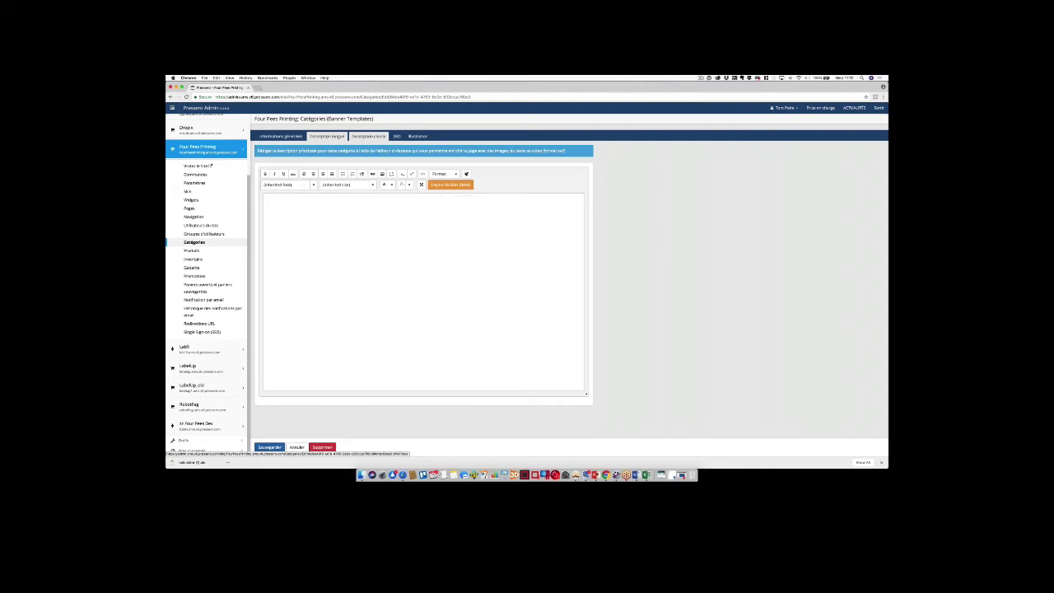
left_click(368, 136)
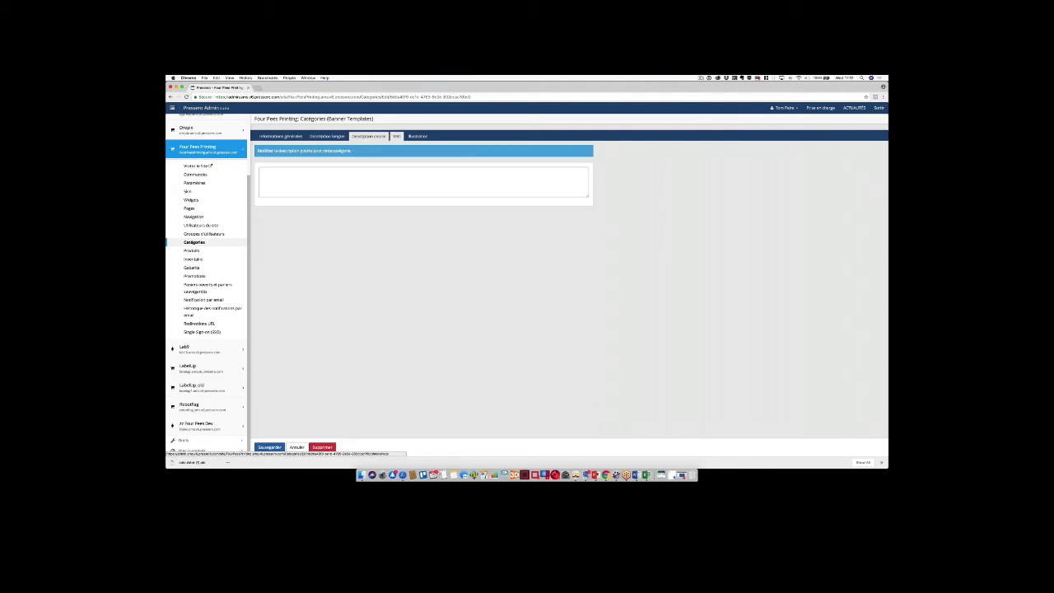
left_click(396, 136)
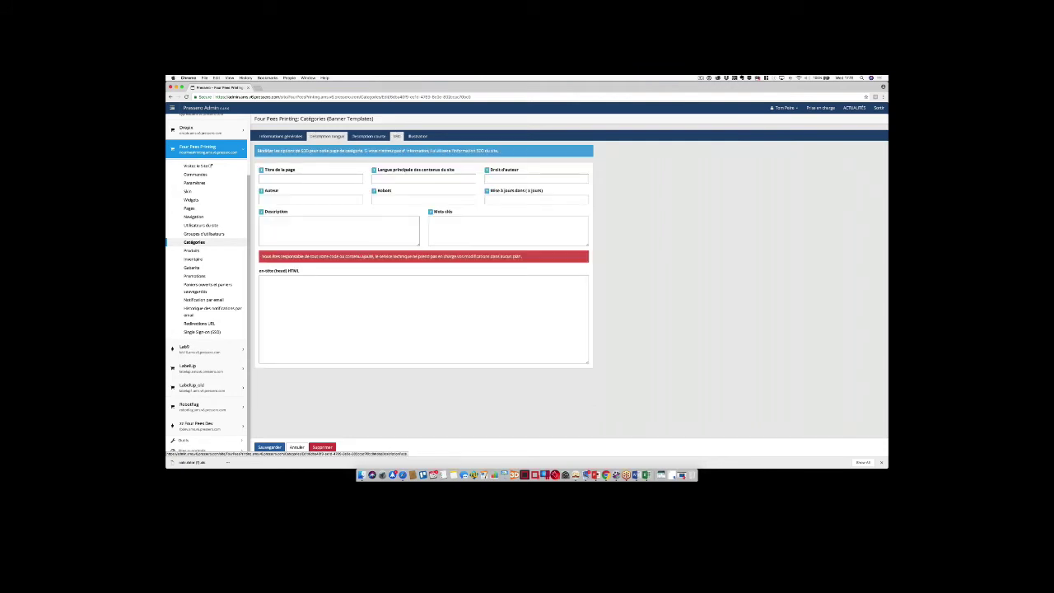
Open the Banner - Free Size product and examine its general, ordering, file upload, finishing and eDocBuilder settings
left_click(191, 250)
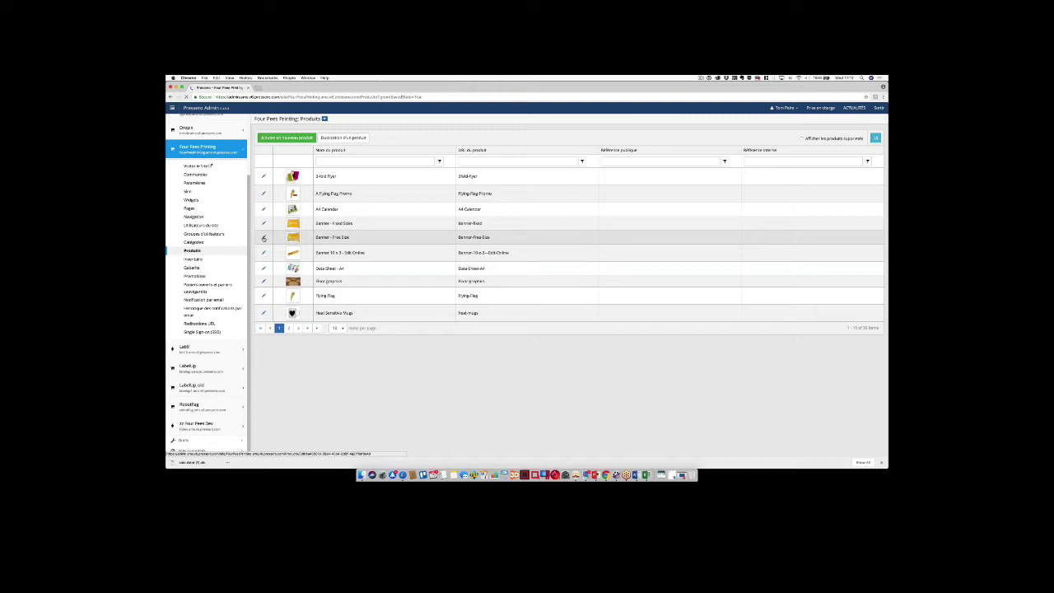
left_click(264, 238)
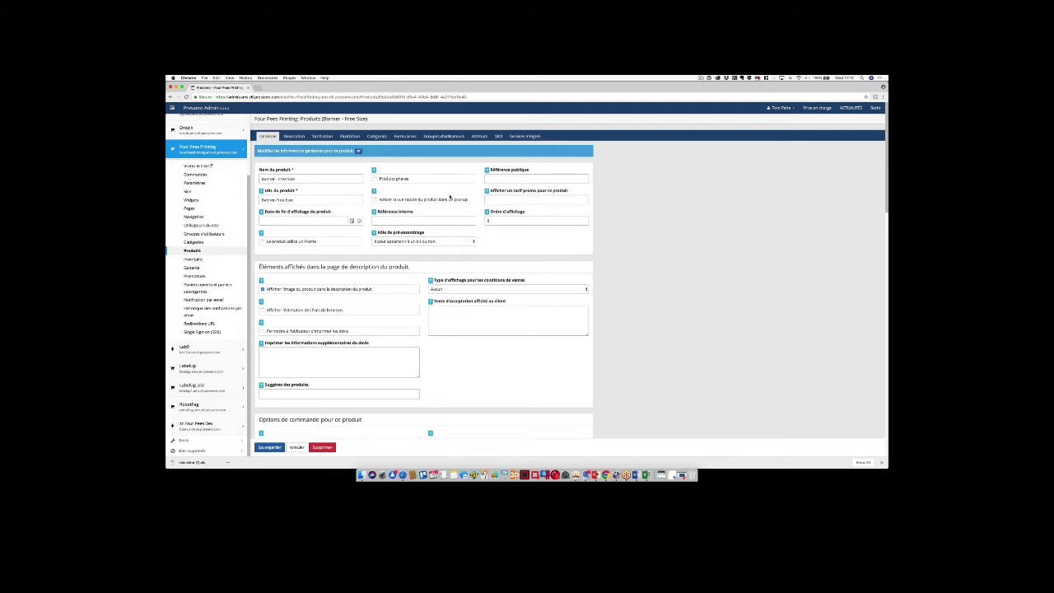
scroll(450, 199, "down", 5)
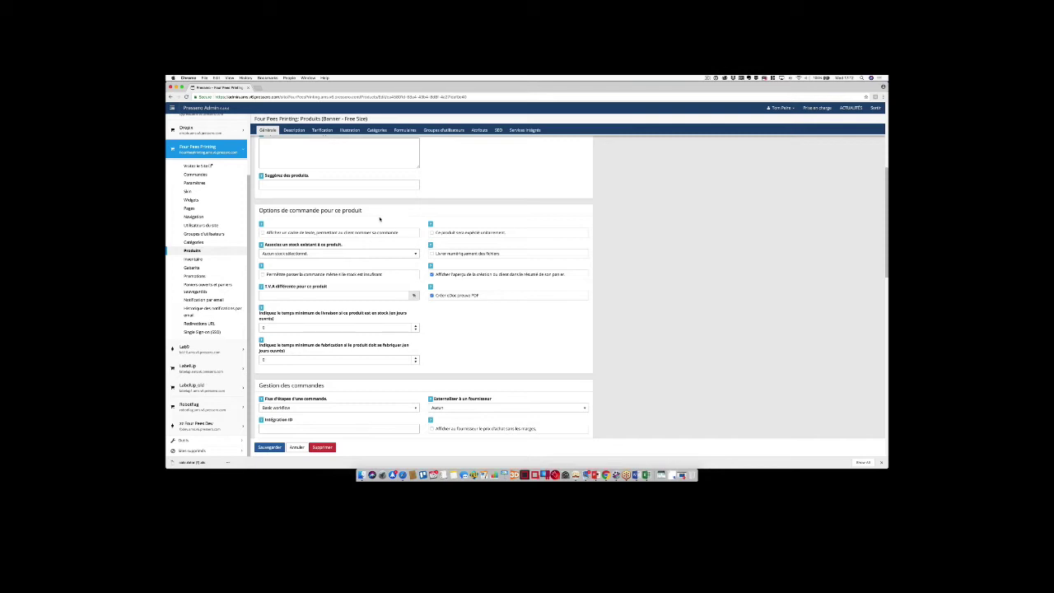
scroll(380, 219, "down", 1)
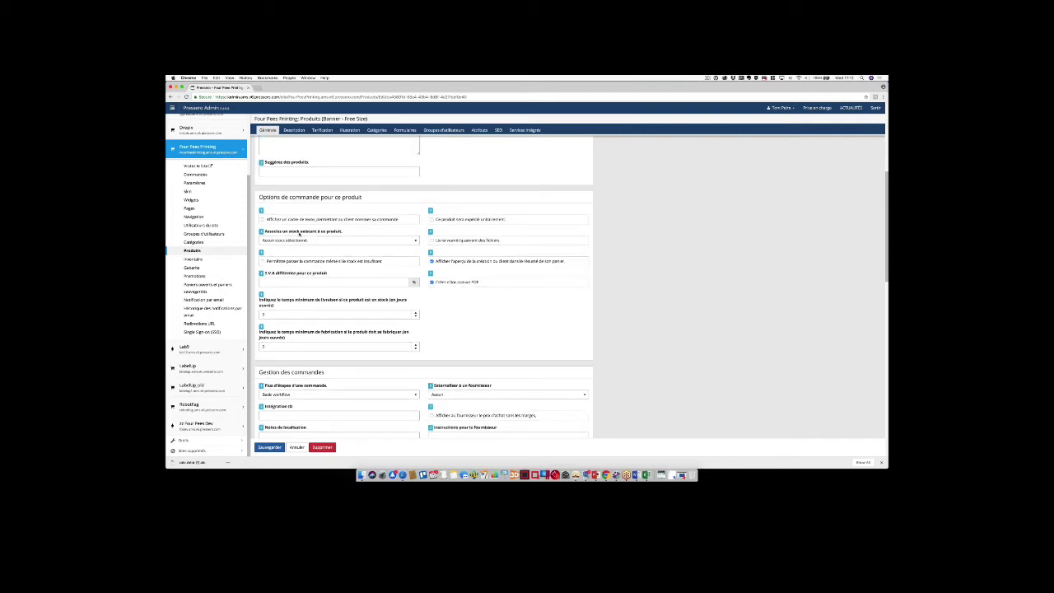
scroll(309, 247, "down", 5)
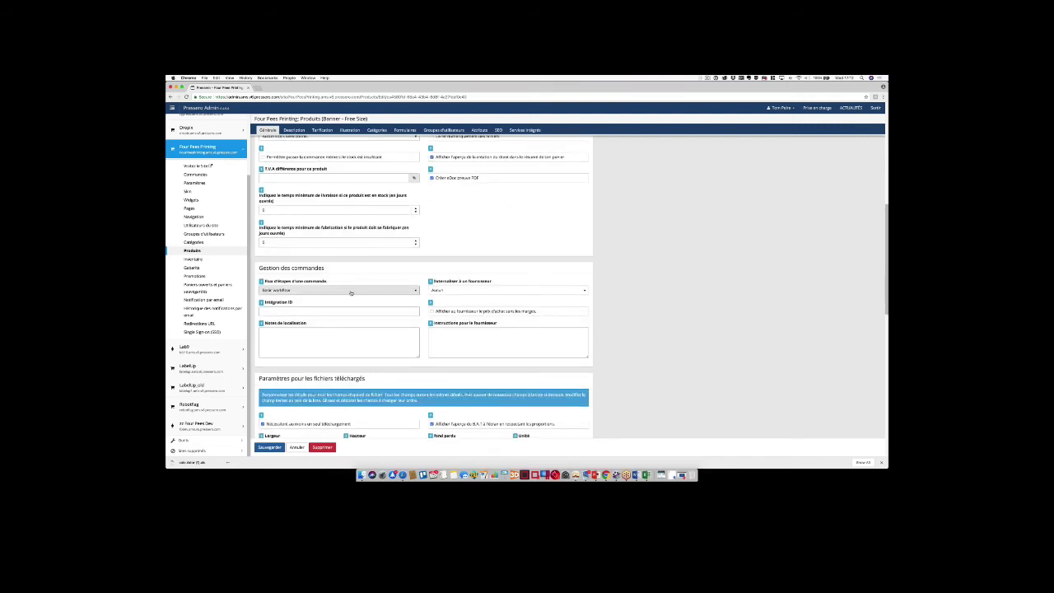
scroll(350, 293, "down", 8)
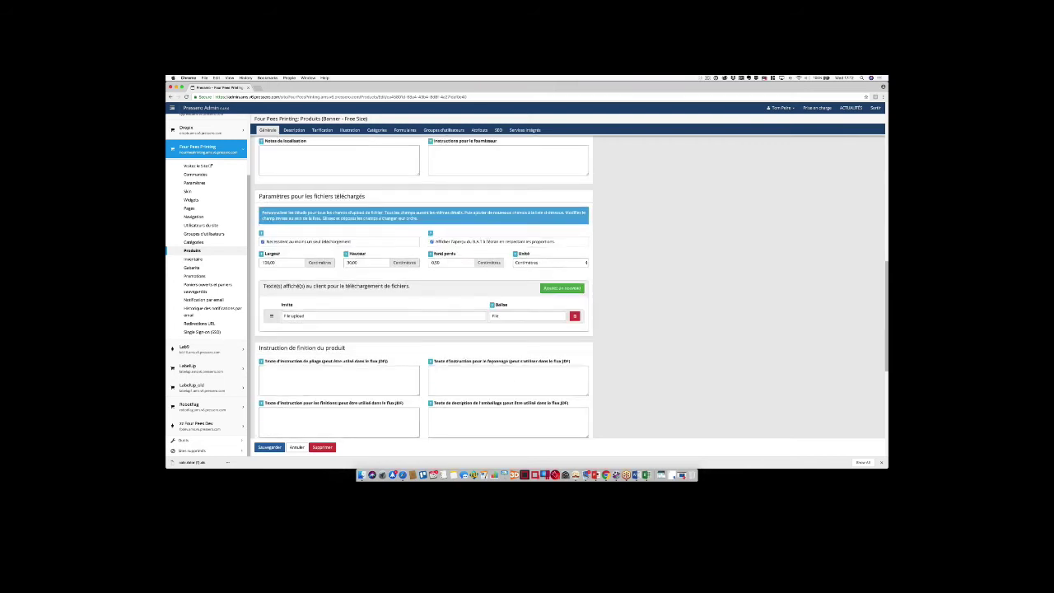
scroll(350, 292, "down", 3)
scroll(349, 291, "down", 3)
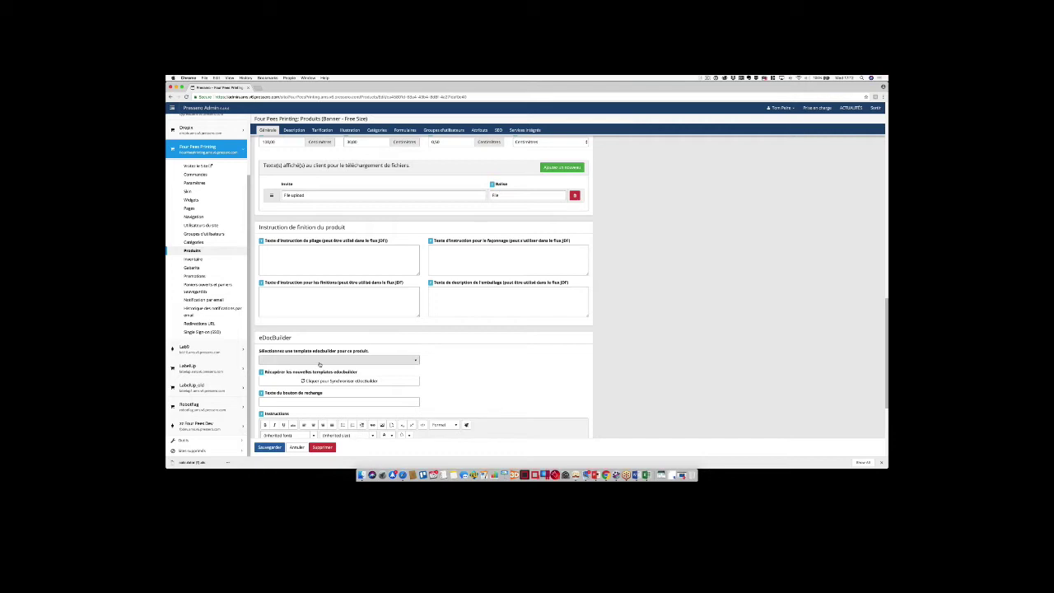
scroll(319, 364, "up", 15)
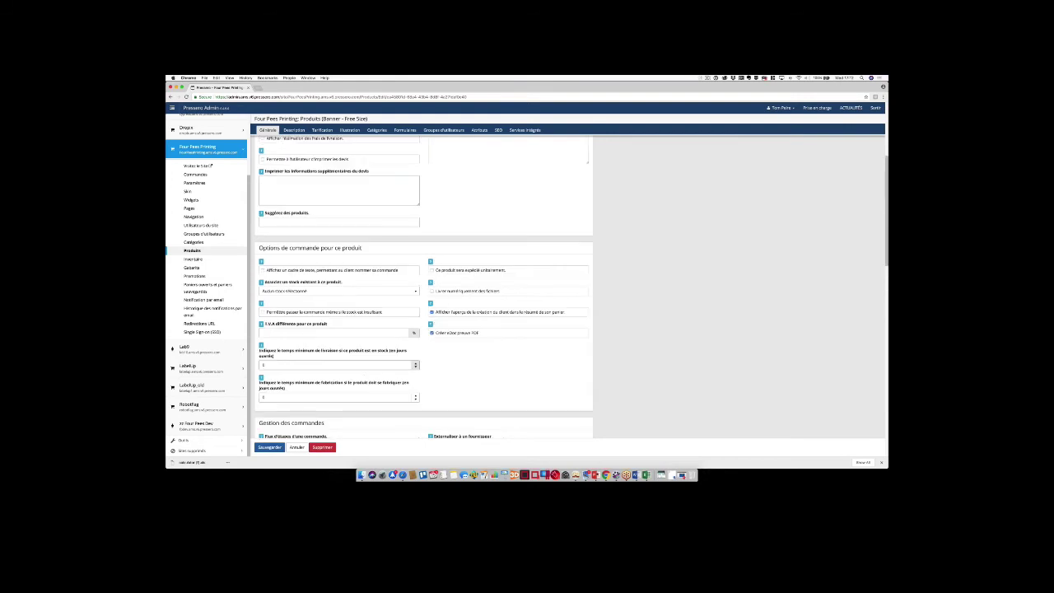
Review the Banner - Free Size product's description and its pricing engine, quantity and margin settings
left_click(294, 136)
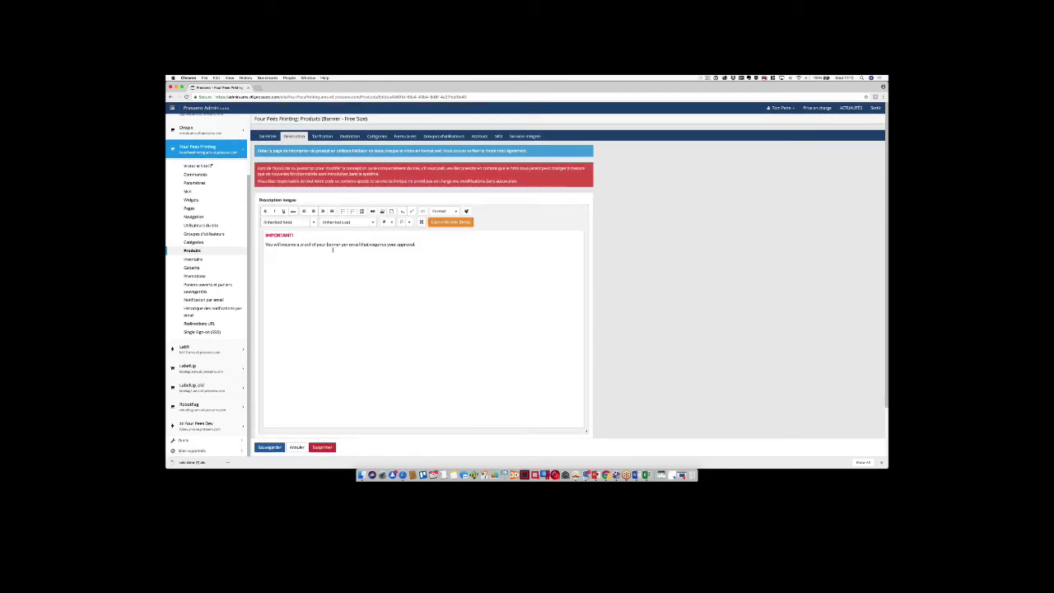
left_click(321, 137)
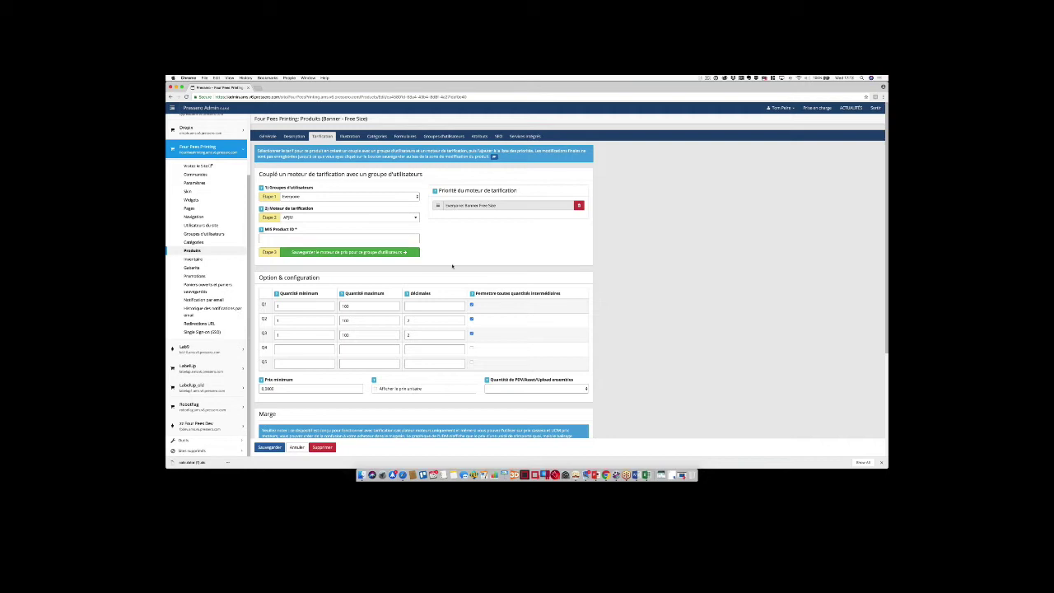
scroll(451, 265, "down", 3)
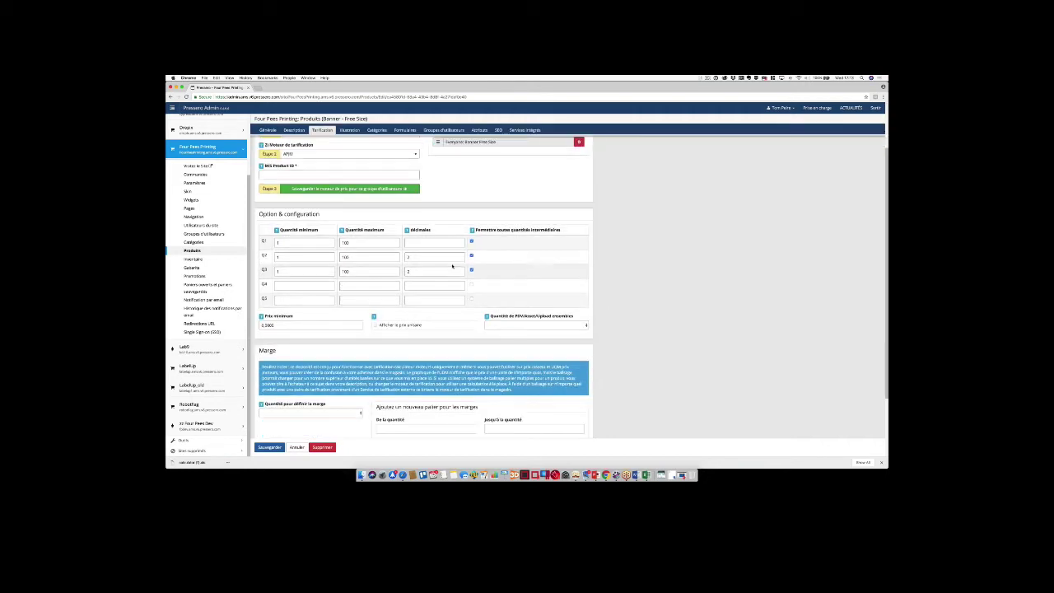
scroll(451, 266, "up", 1)
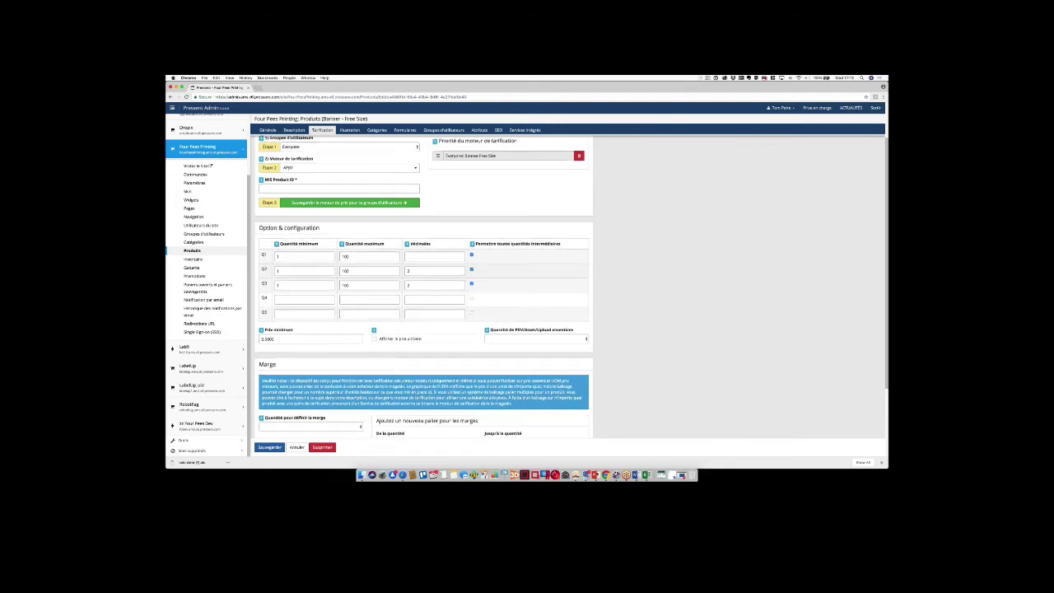
scroll(571, 286, "down", 1)
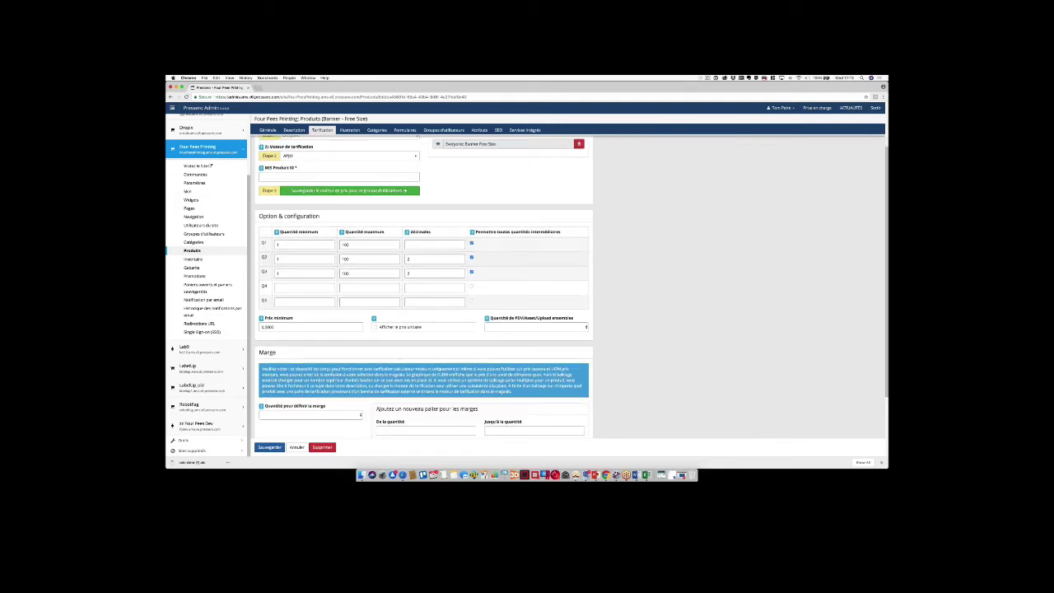
scroll(571, 287, "down", 3)
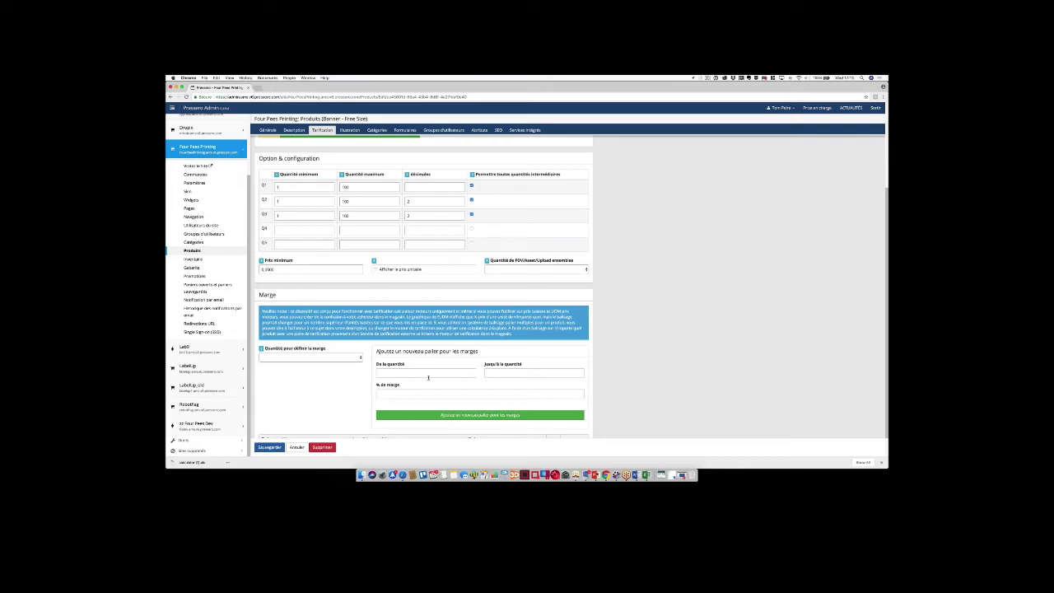
scroll(428, 377, "down", 2)
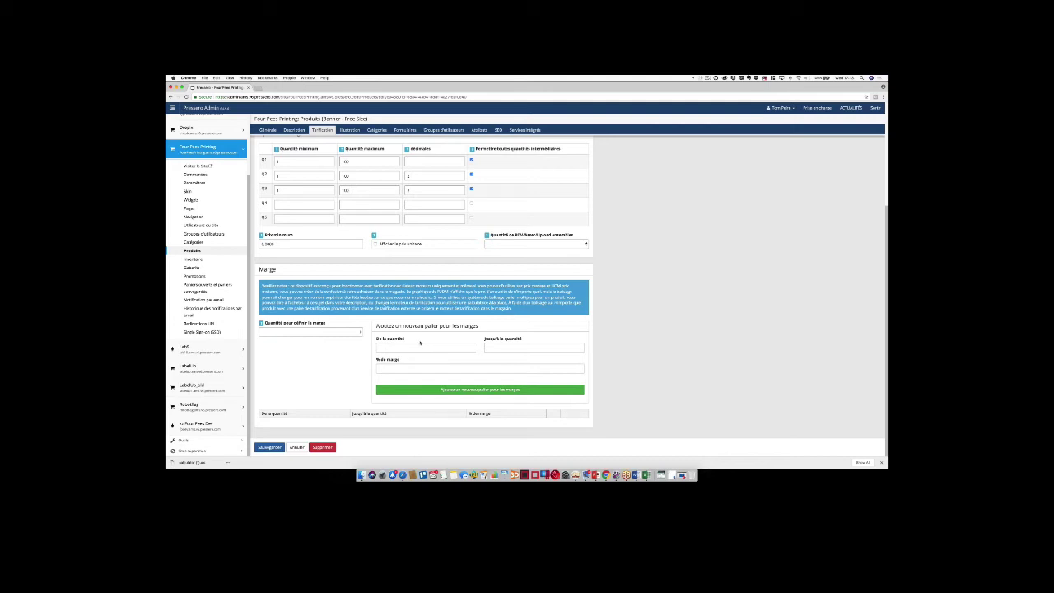
scroll(419, 342, "up", 1)
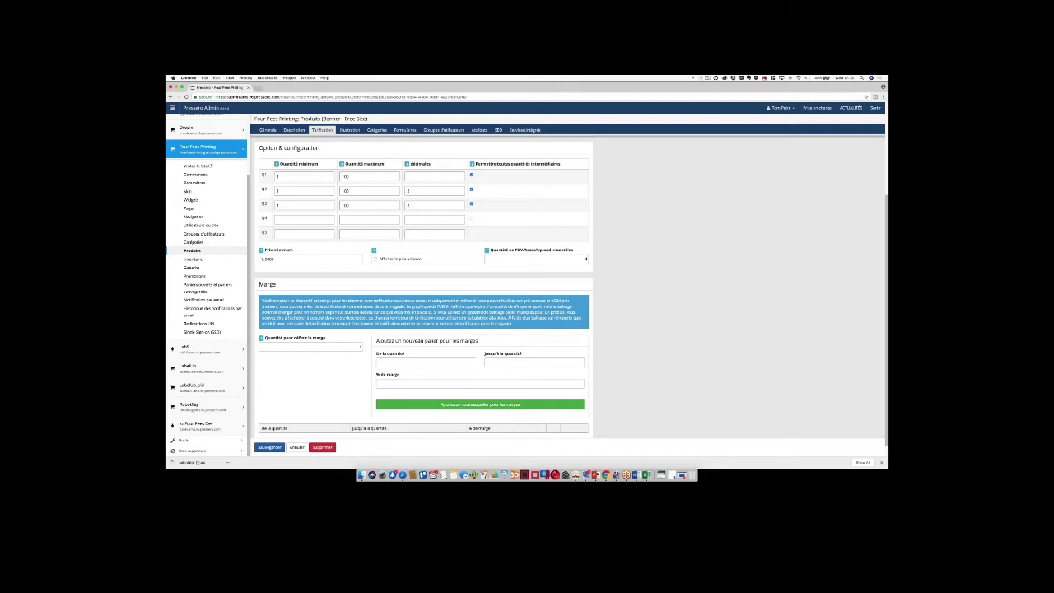
scroll(420, 342, "up", 5)
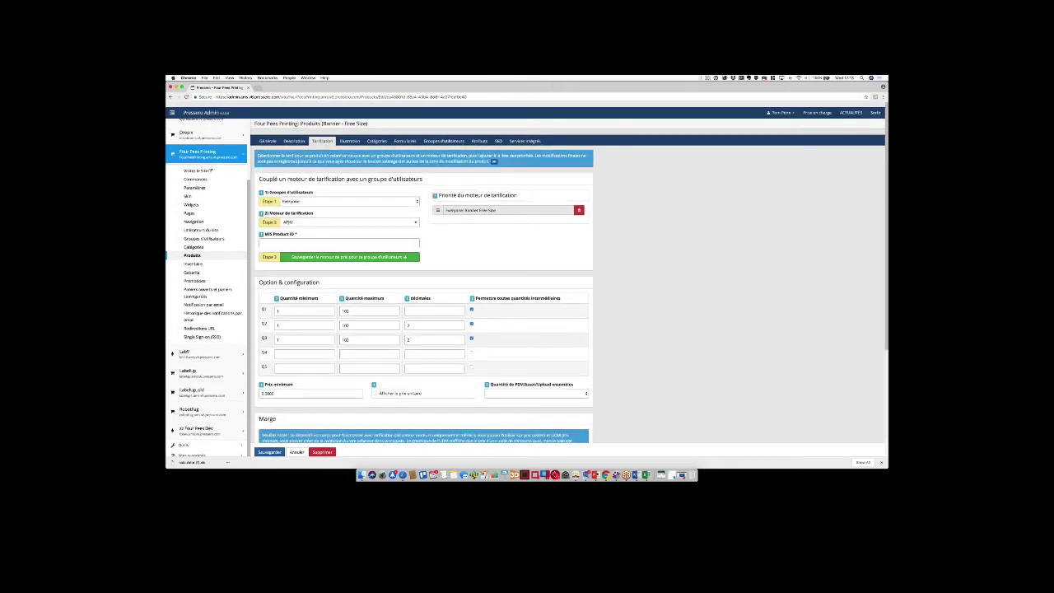
Review the banner product's images, assigned categories, authorised user groups and SEO settings
left_click(349, 136)
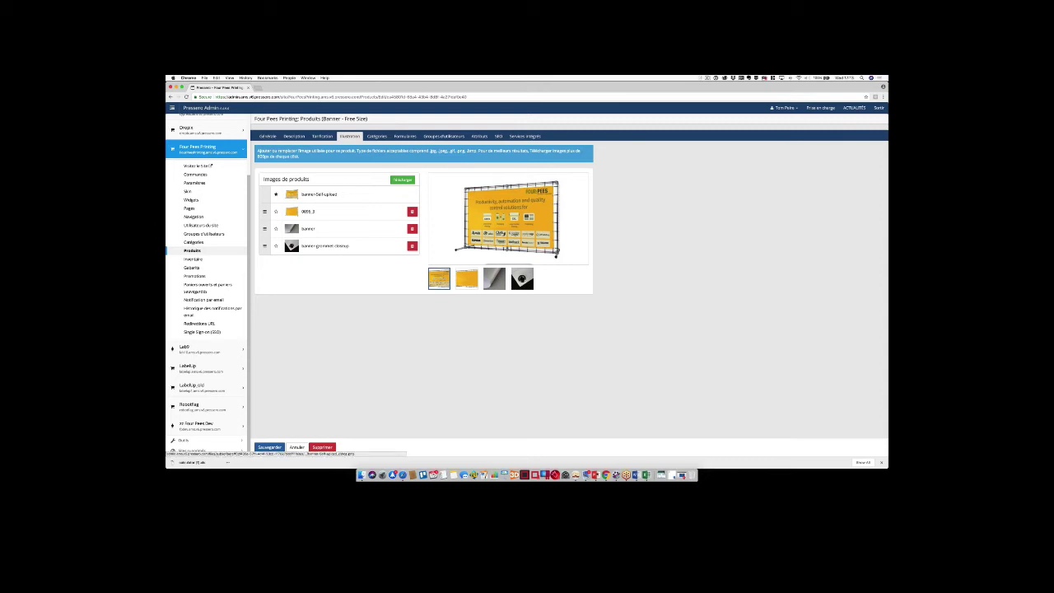
left_click(377, 137)
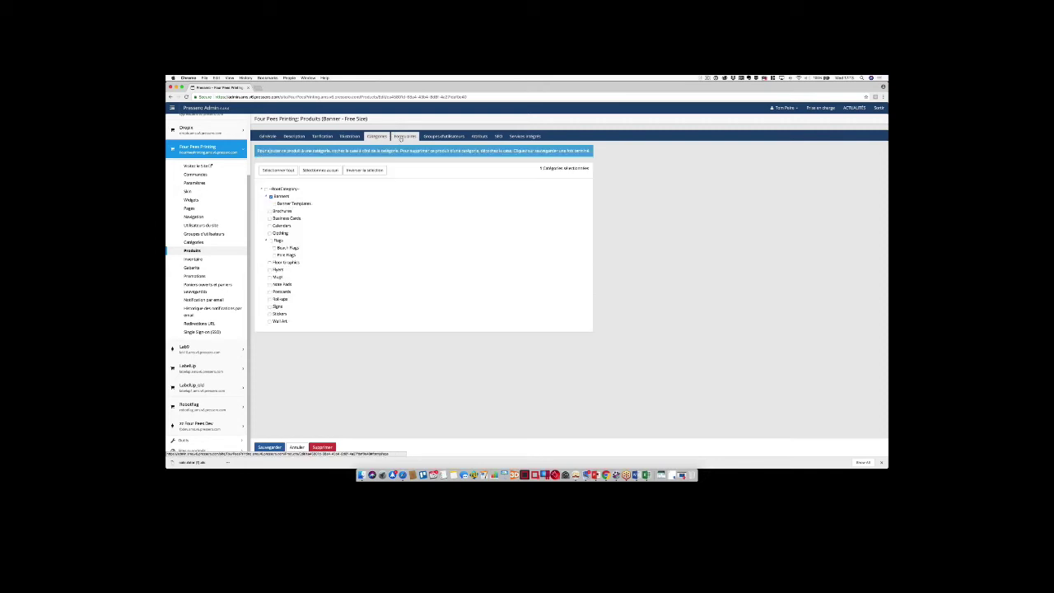
left_click(446, 136)
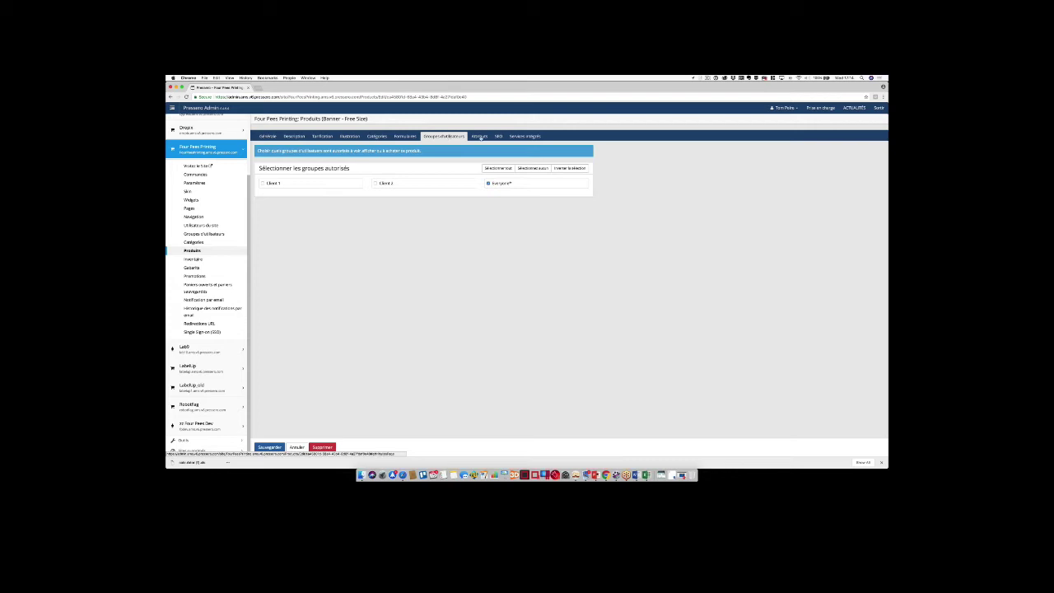
left_click(498, 137)
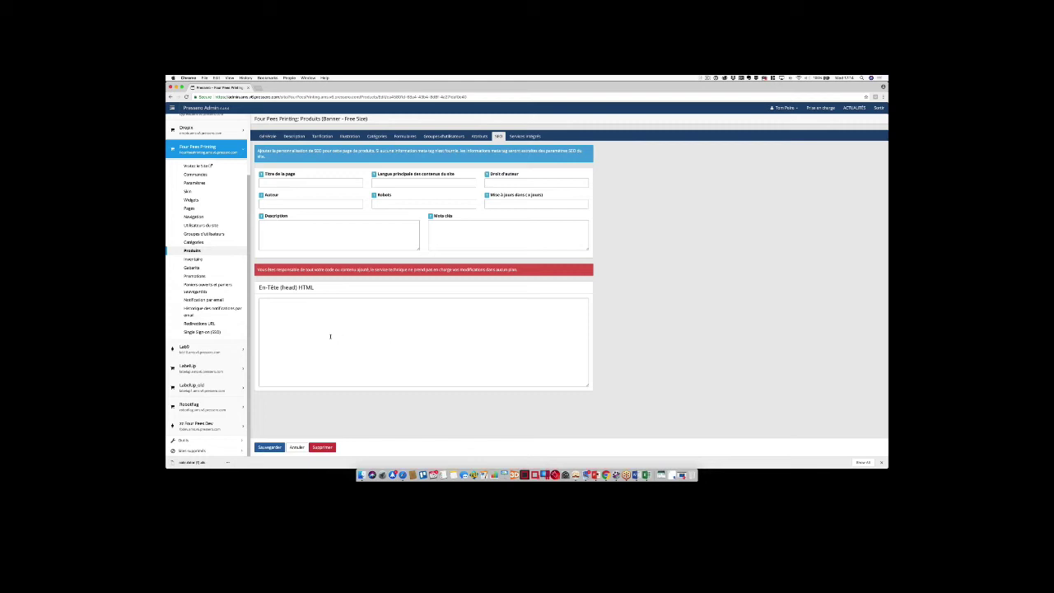
Open the site's promotions and examine a new promotion's form, including the available discount types
left_click(195, 276)
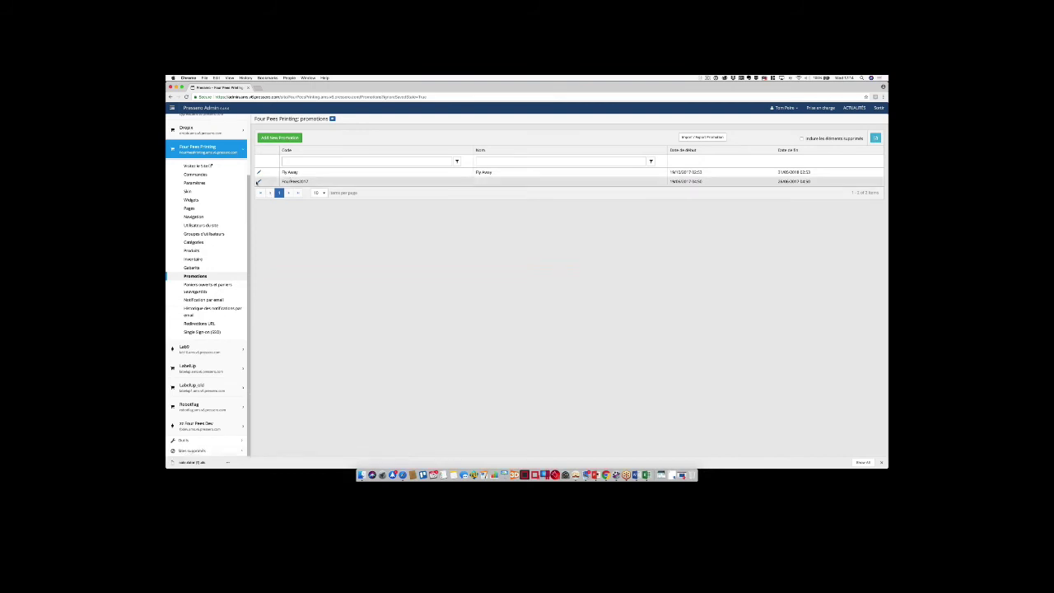
left_click(280, 137)
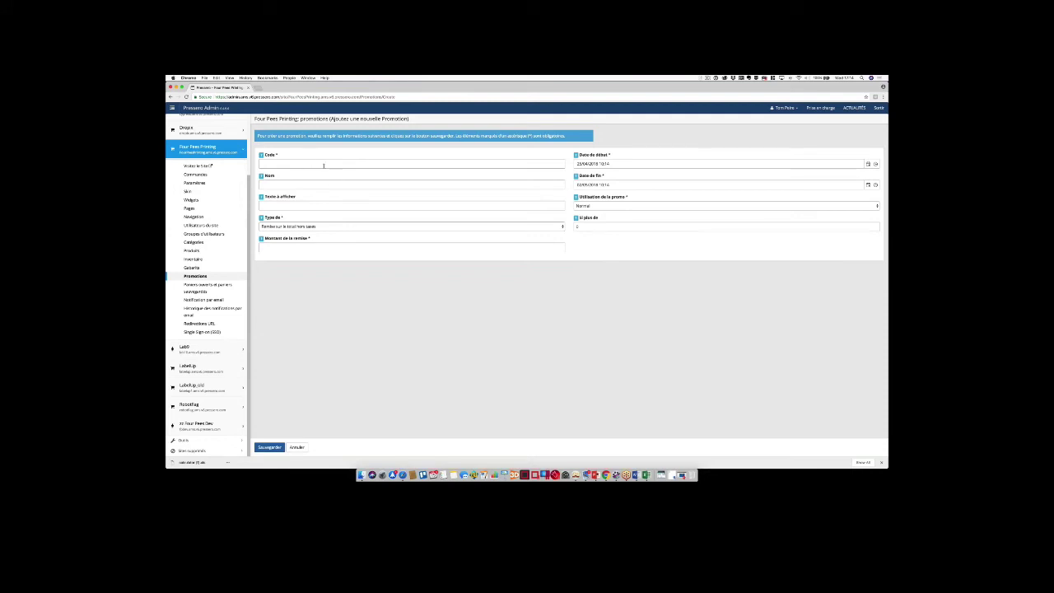
left_click(558, 228)
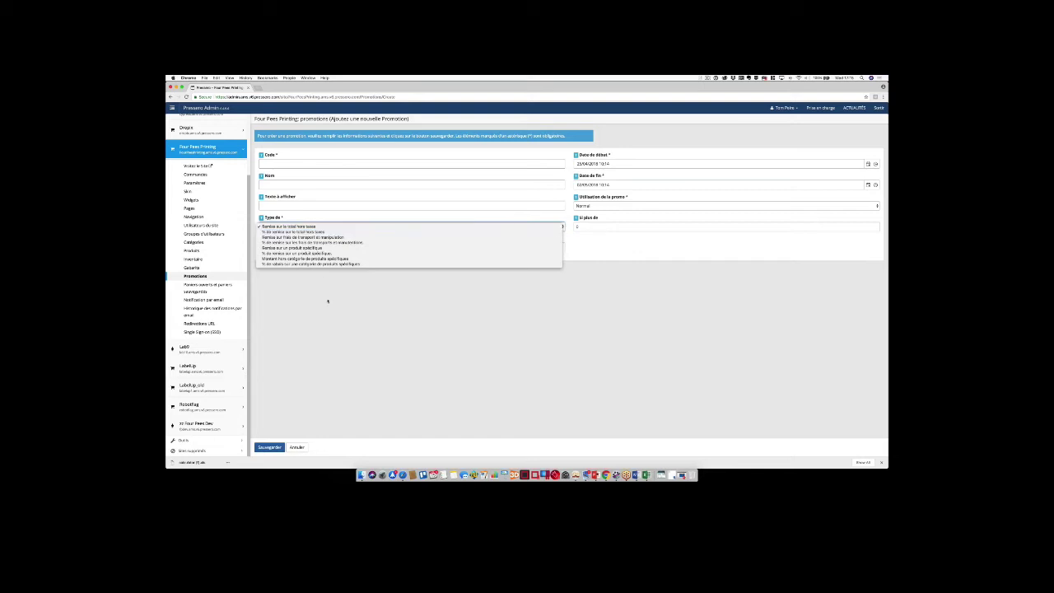
left_click(376, 315)
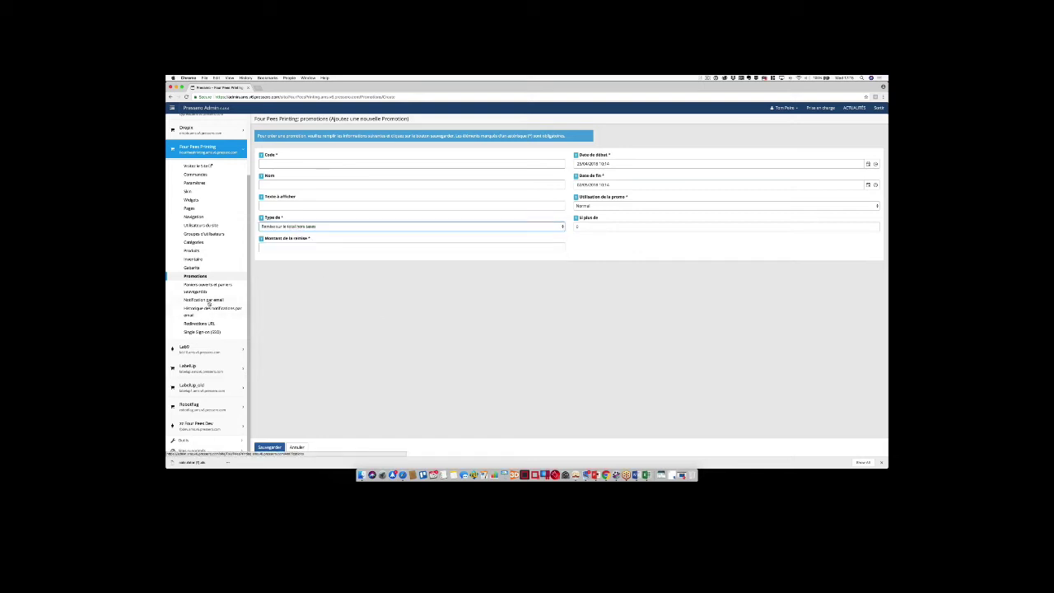
Review the open and saved carts with the first cart's contents expanded, and look over the available admin tools
left_click(184, 286)
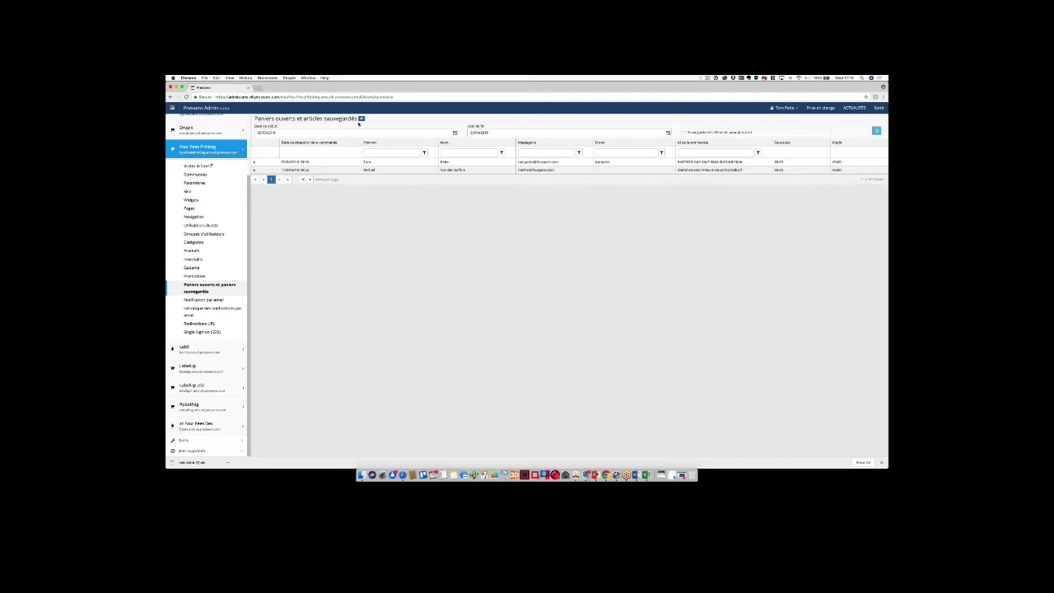
left_click(254, 162)
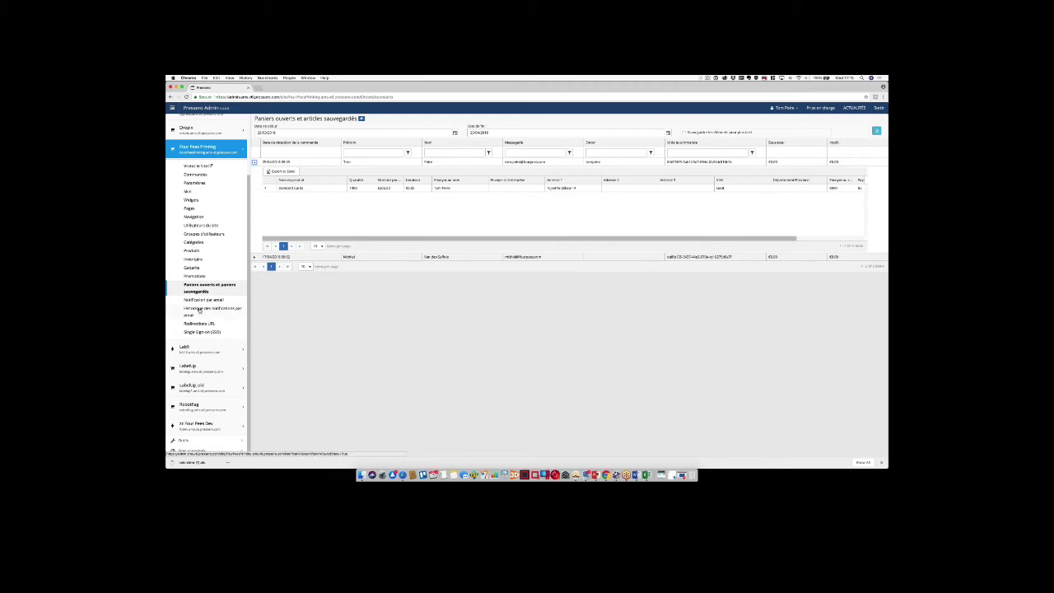
left_click(200, 442)
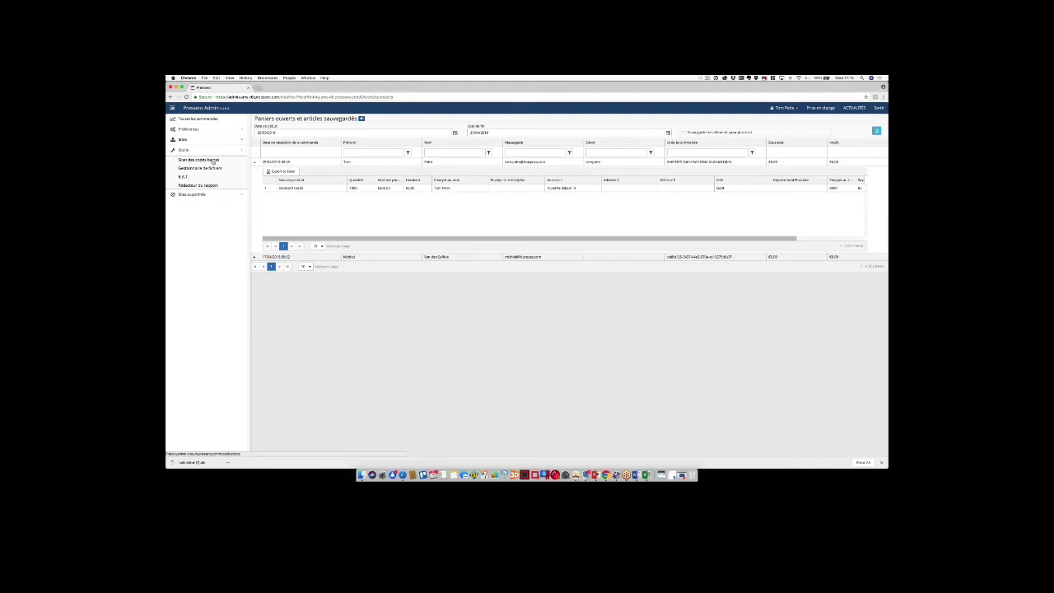
View all orders and examine the workflow statuses available for the most recent order
left_click(197, 119)
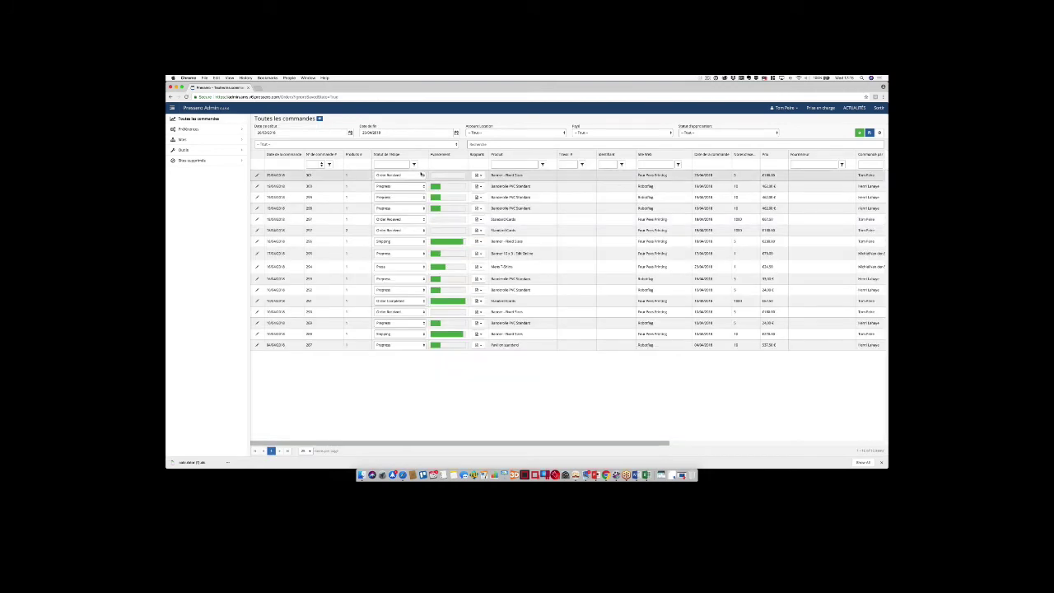
left_click(422, 175)
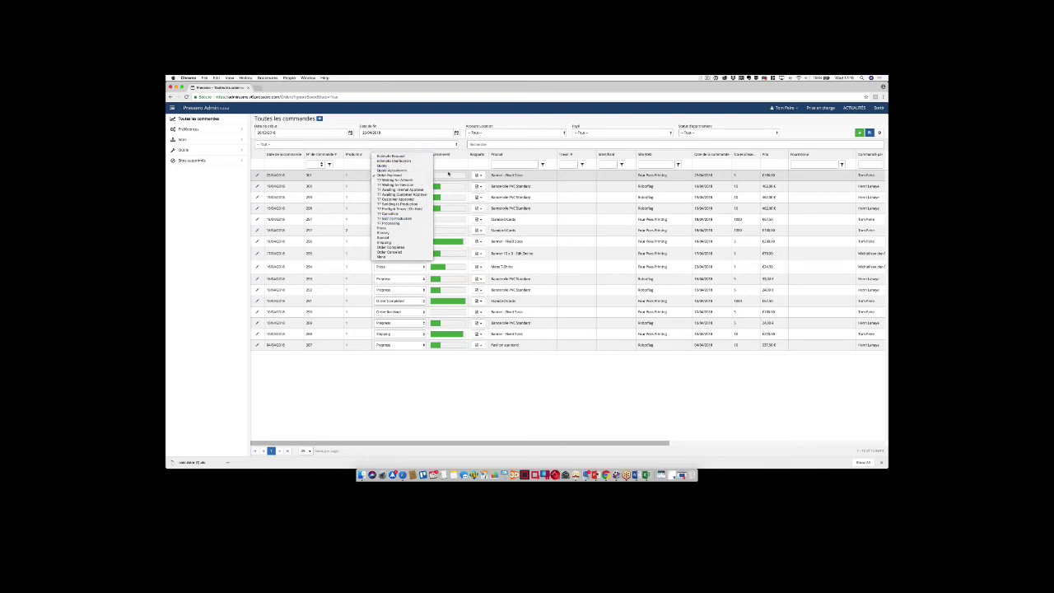
left_click(448, 174)
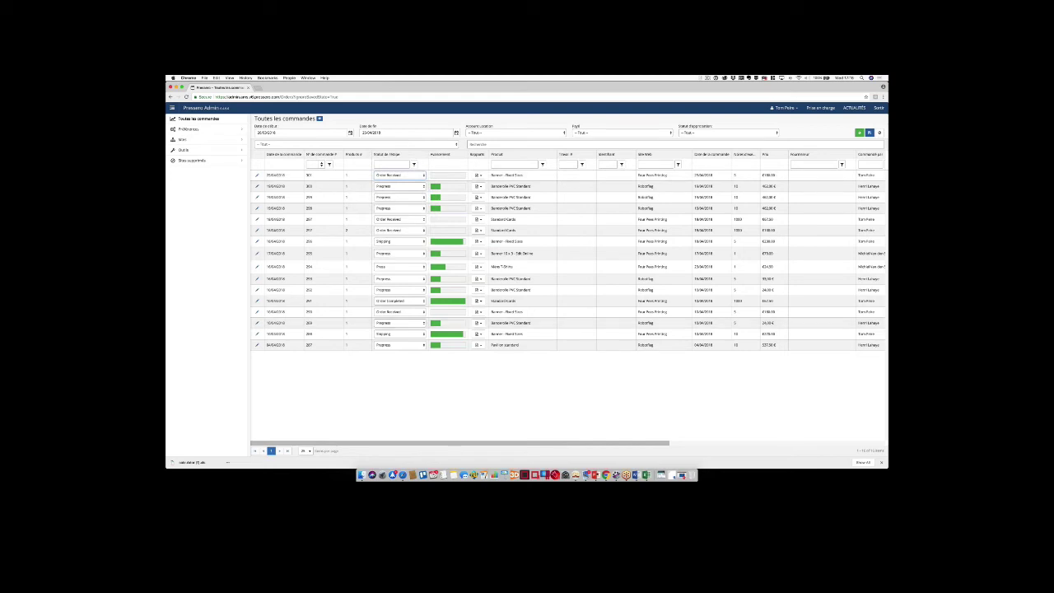
Switch to the Safari storefront and review the most recent Banner - Fixed Sizes order from the account's order history
left_click(401, 475)
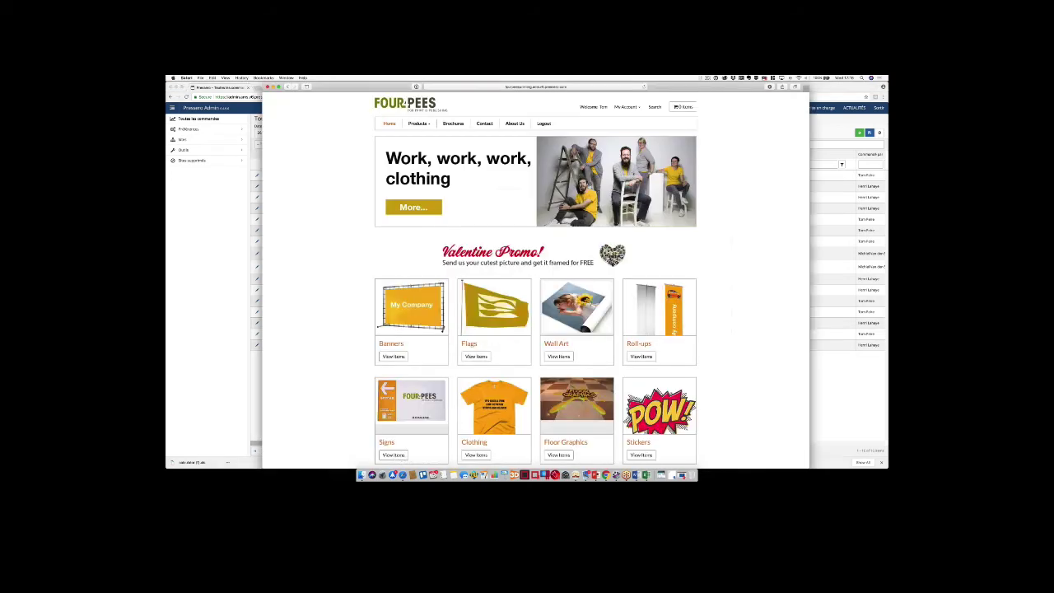
left_click(631, 108)
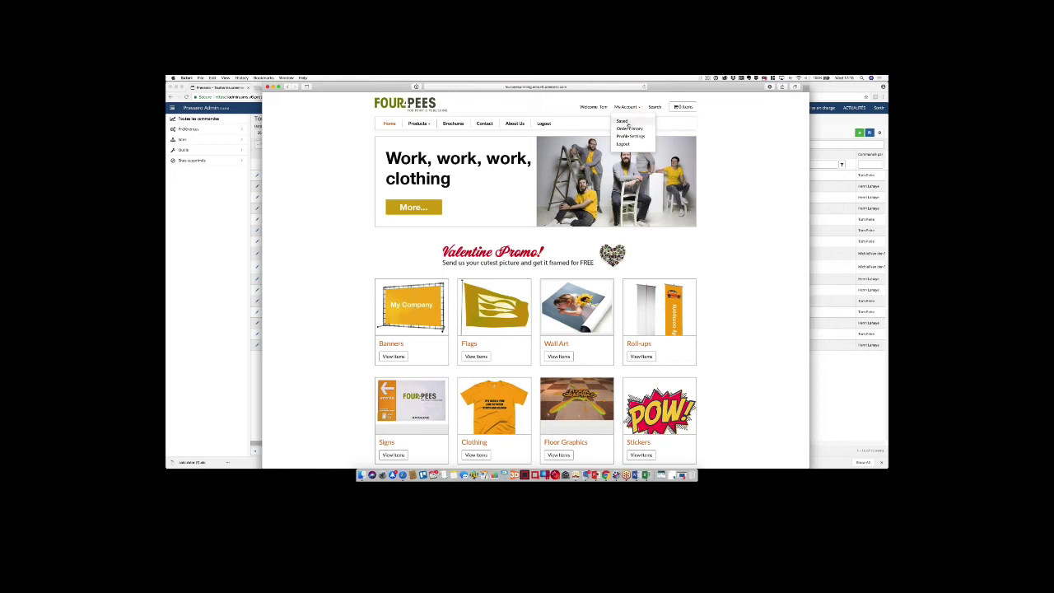
left_click(629, 129)
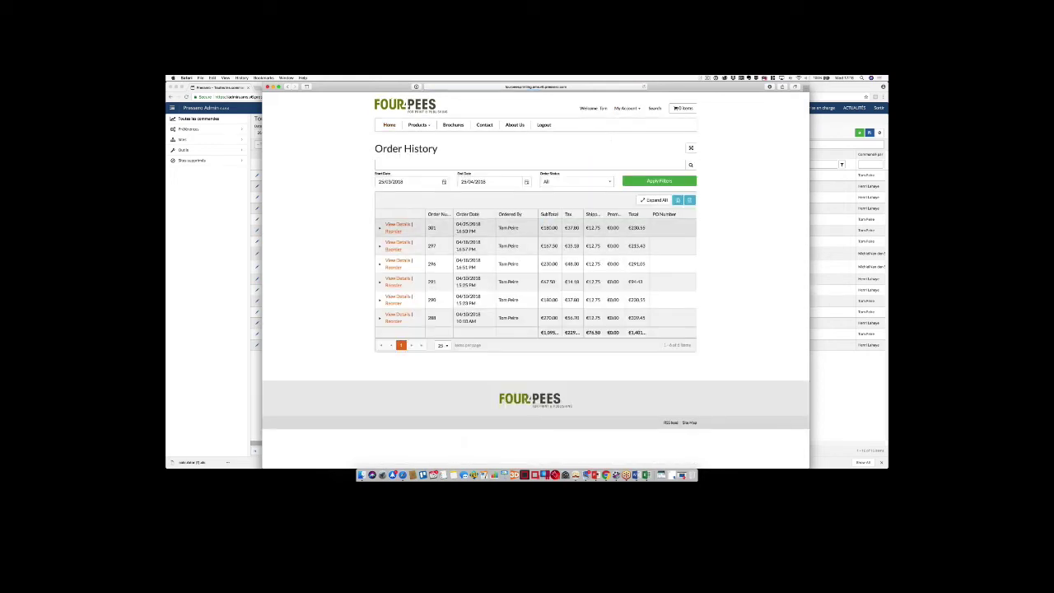
left_click(397, 224)
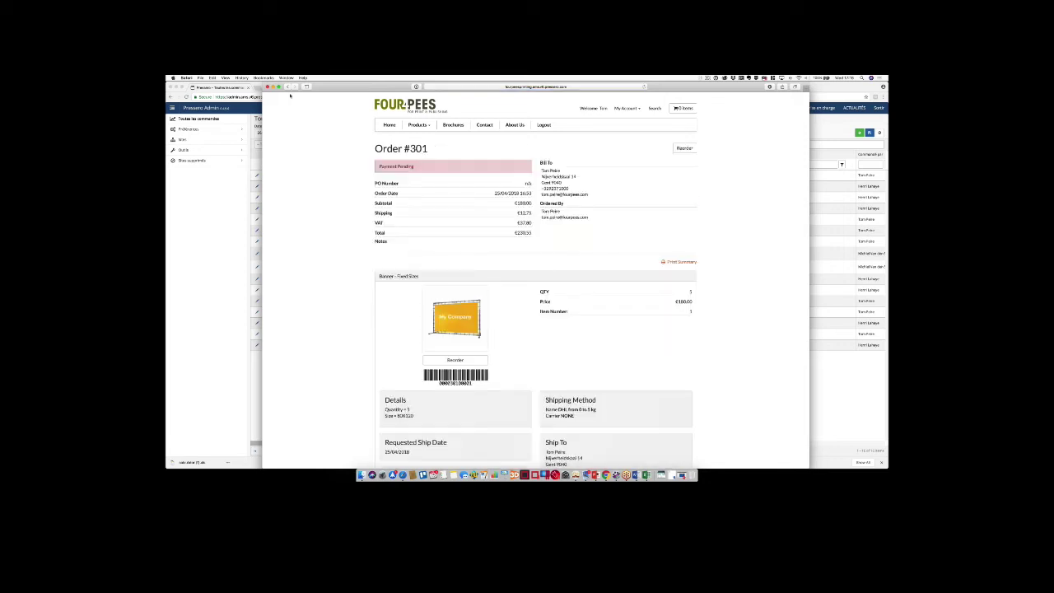
left_click(287, 87)
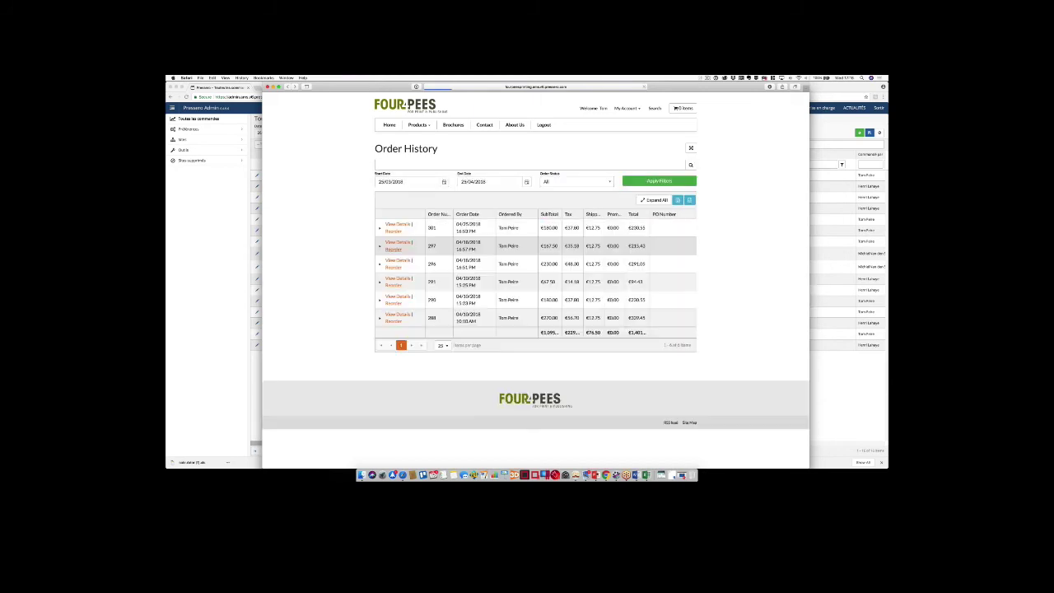
Review the second-listed order's Standard Cards details, files and preview, and return to the order history
left_click(398, 243)
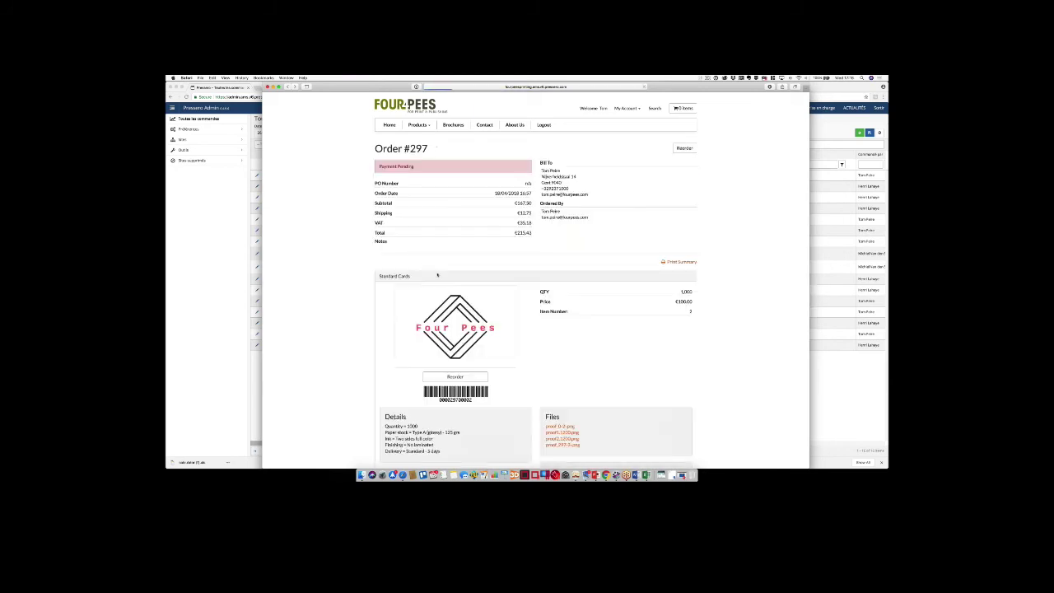
scroll(437, 275, "down", 5)
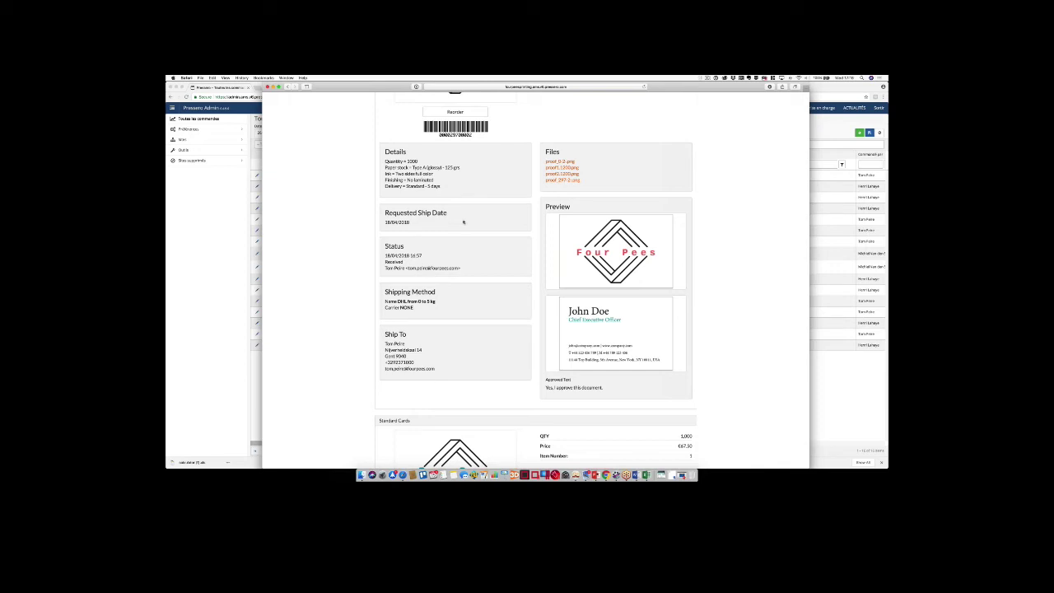
scroll(463, 221, "up", 5)
left_click(287, 86)
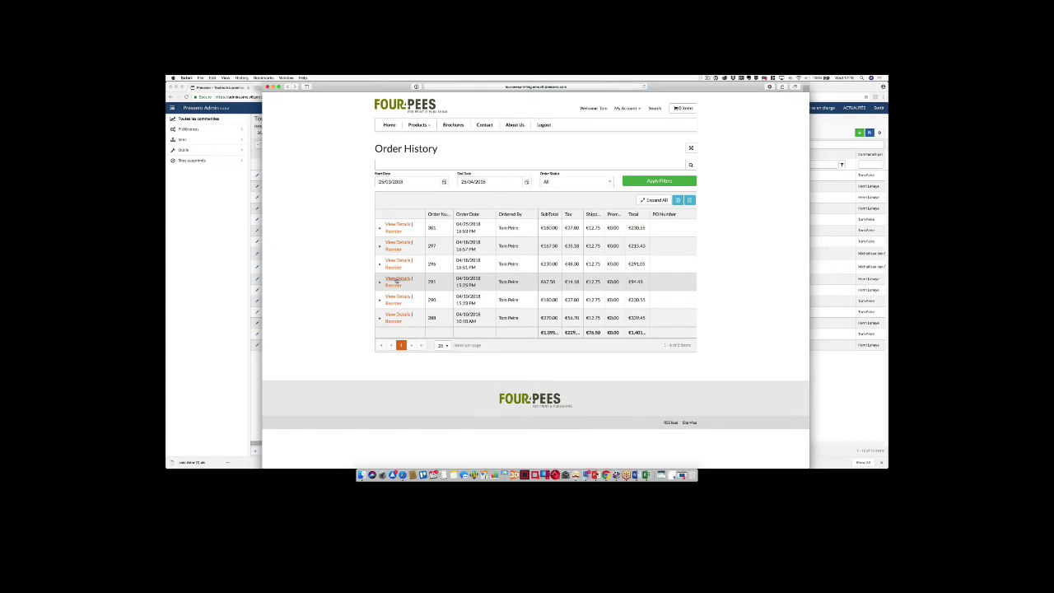
Open the completed Standard Cards order and examine its status history from Received through Printing to Completed
left_click(397, 281)
scroll(398, 286, "down", 5)
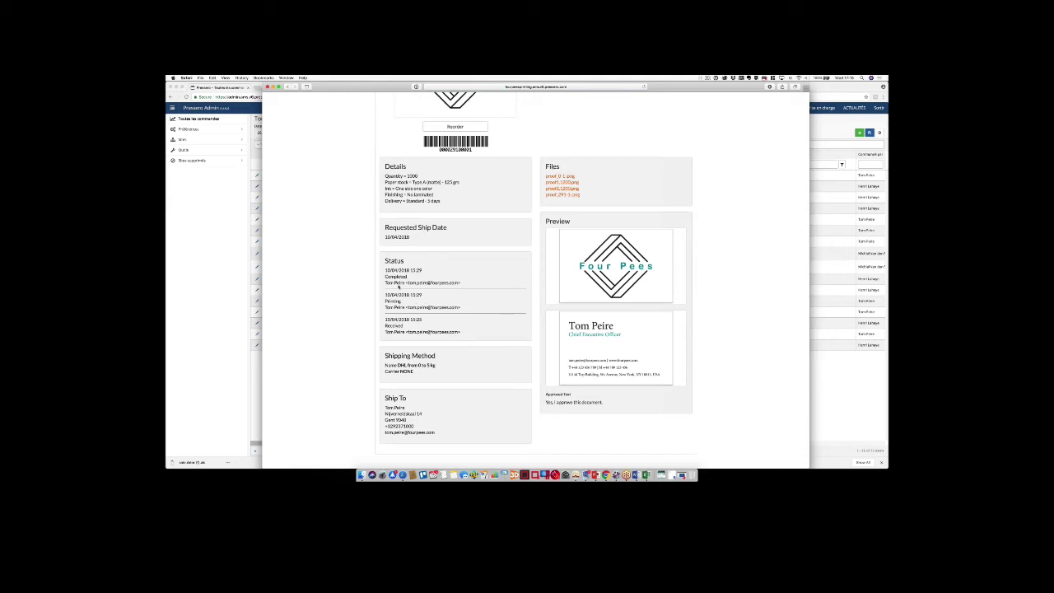
scroll(399, 285, "down", 1)
left_click_drag(471, 324, 381, 257)
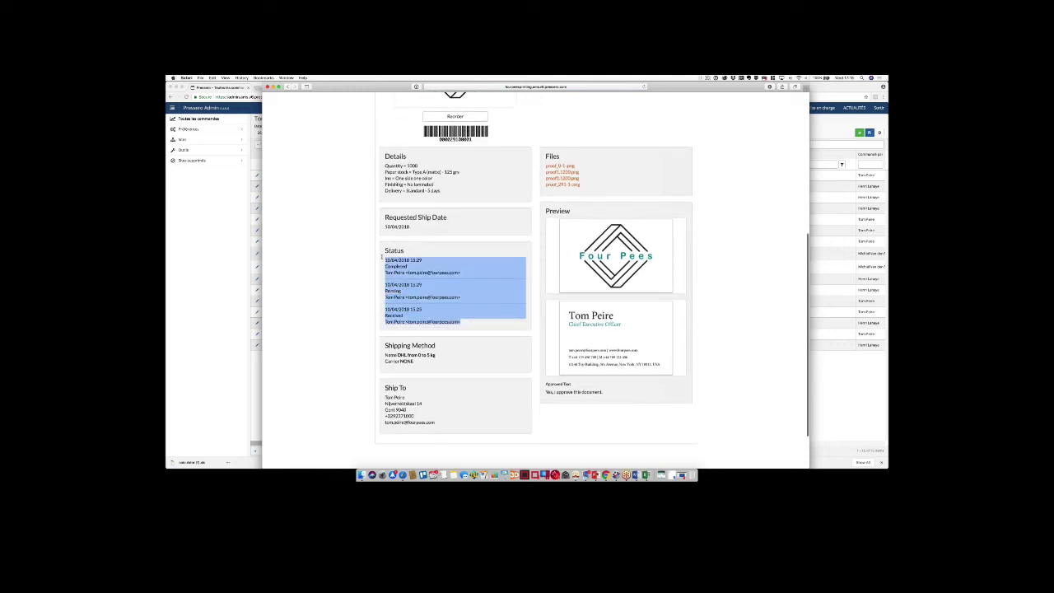
left_click(386, 316)
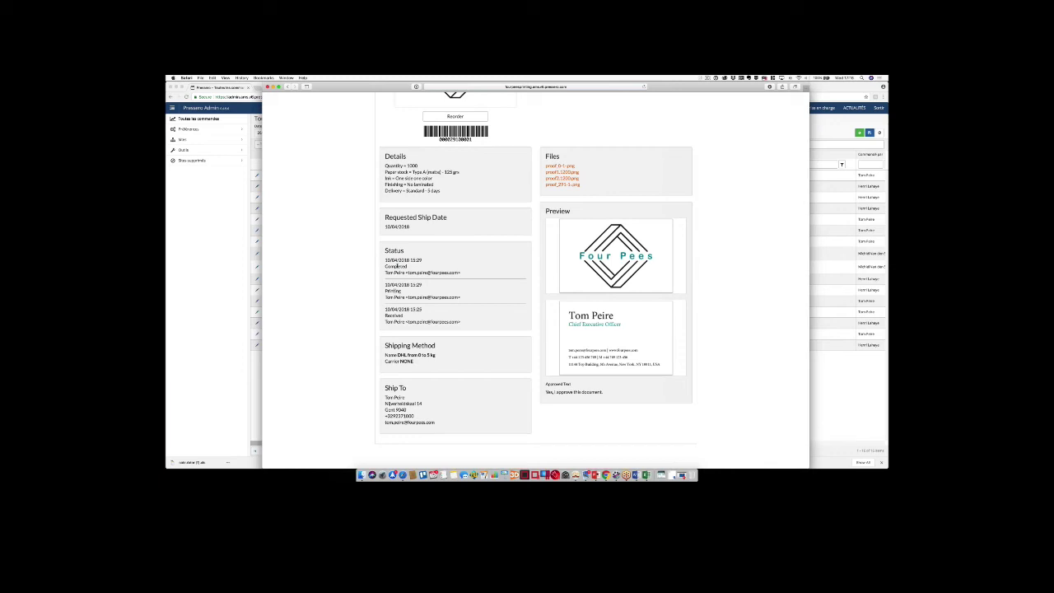
scroll(396, 266, "up", 2)
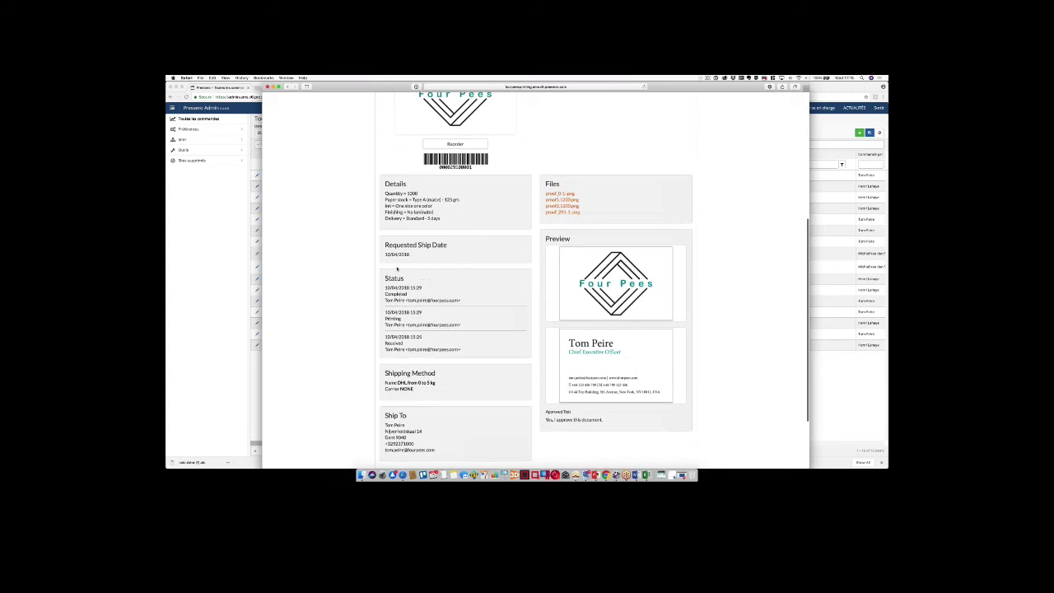
scroll(396, 269, "up", 10)
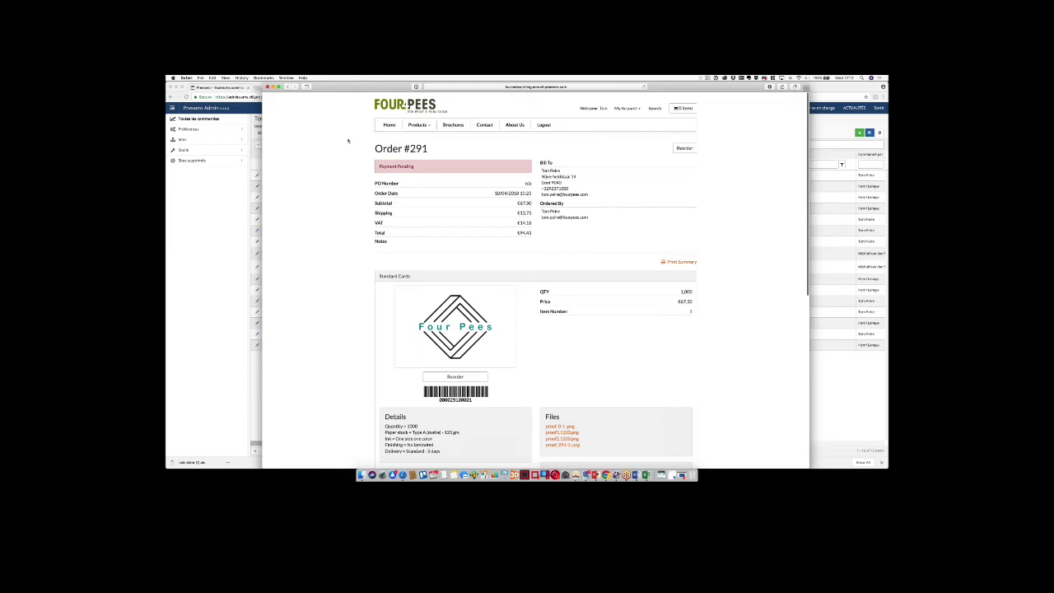
Return to Chrome and launch the Pressero Automated Workflow Integrator from Launchpad
left_click(205, 214)
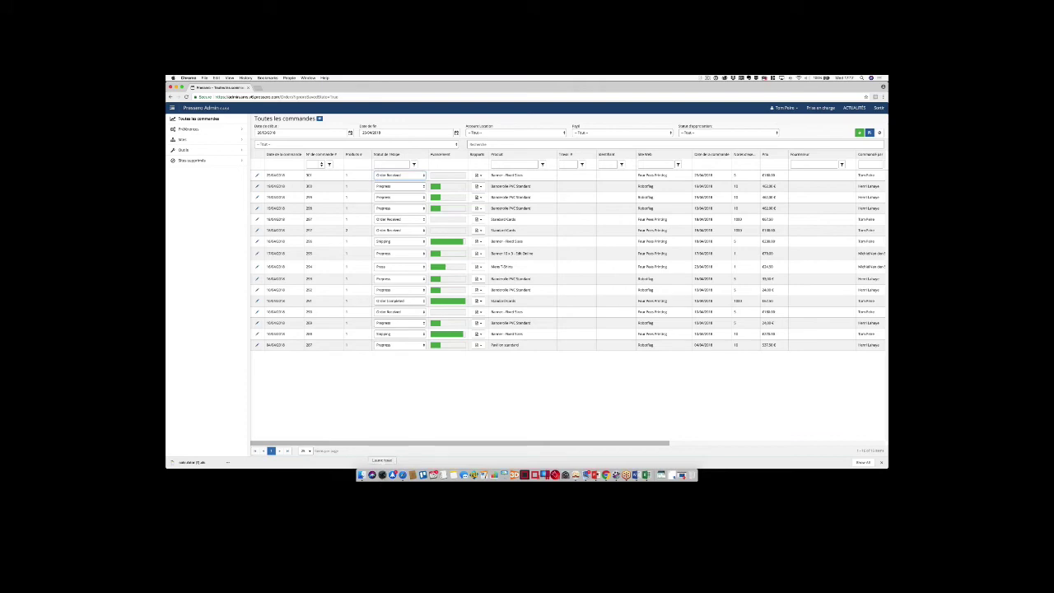
left_click(371, 475)
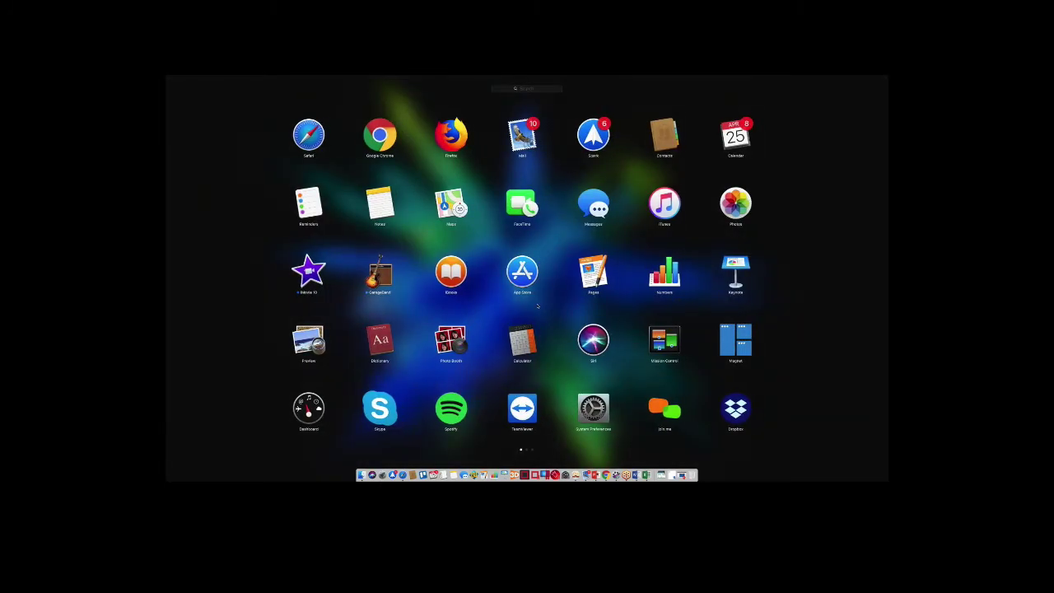
scroll(531, 305, "right", 3)
scroll(527, 305, "right", 3)
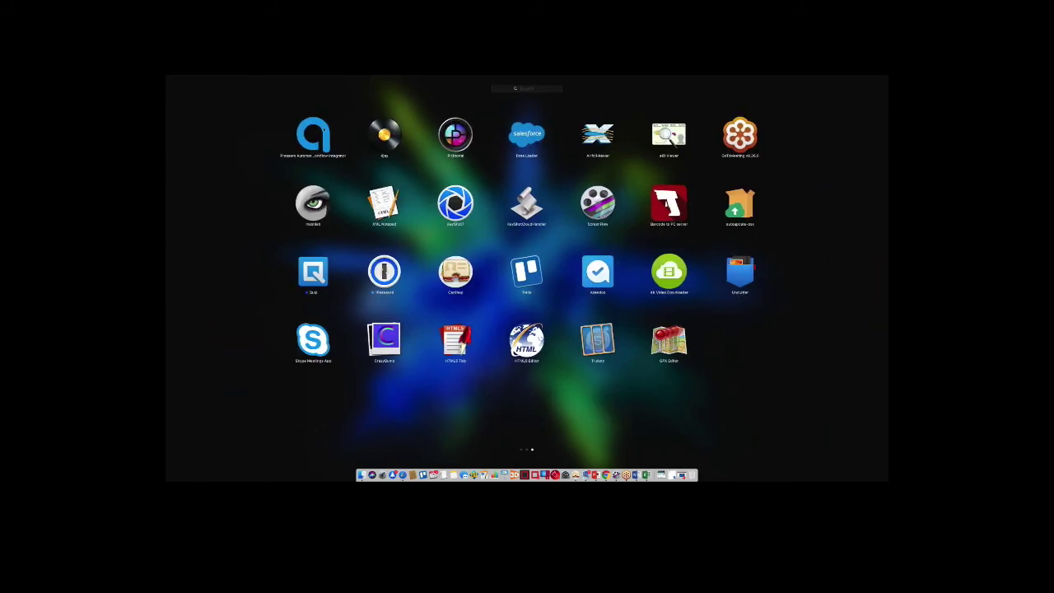
left_click(328, 124)
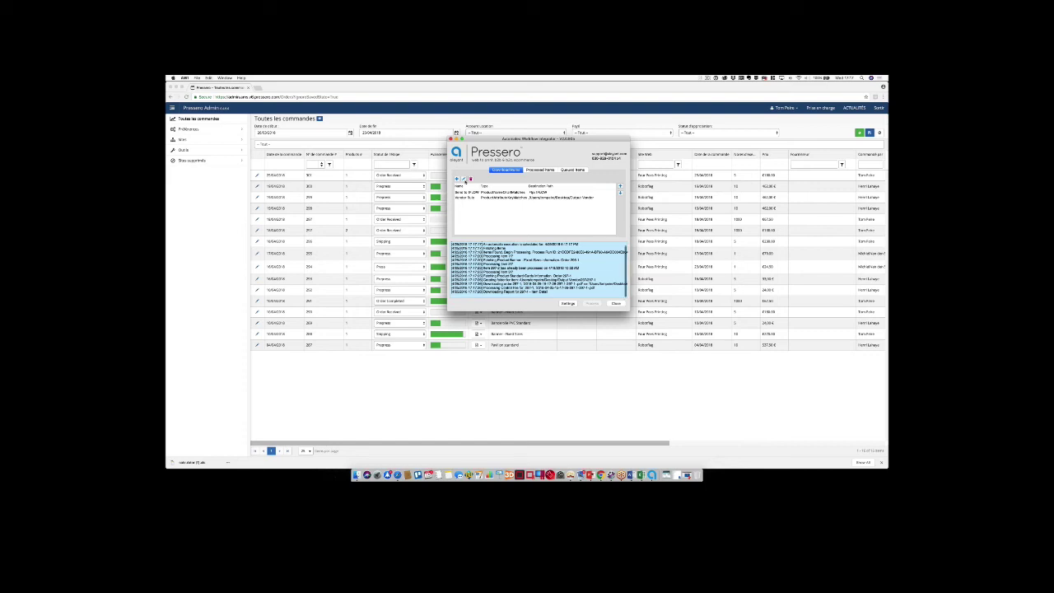
Examine a new rule's general, download and control file settings, including the supported control file types, and close it without saving
left_click(457, 178)
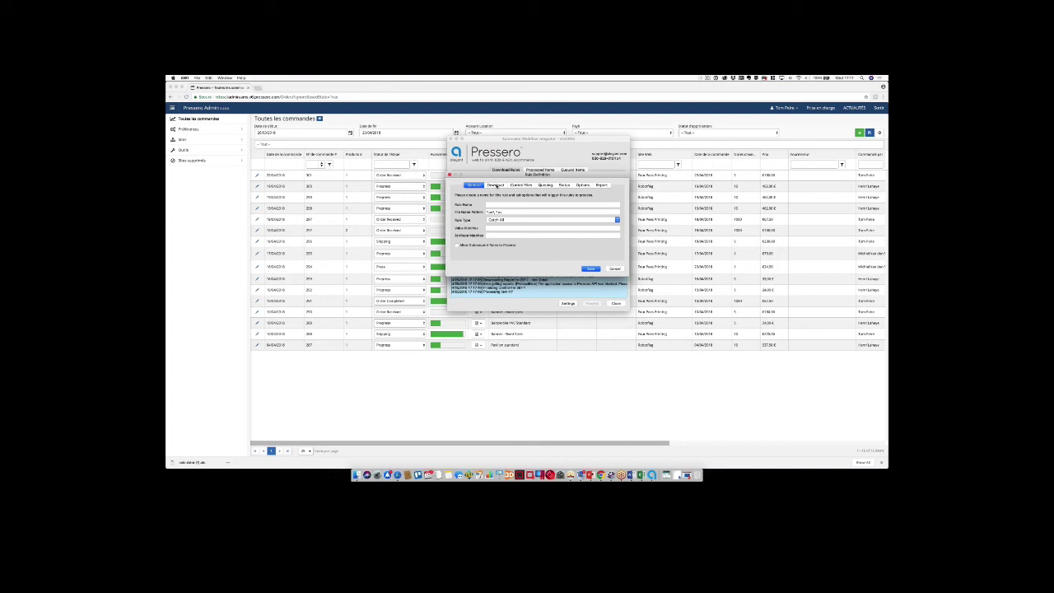
left_click(495, 184)
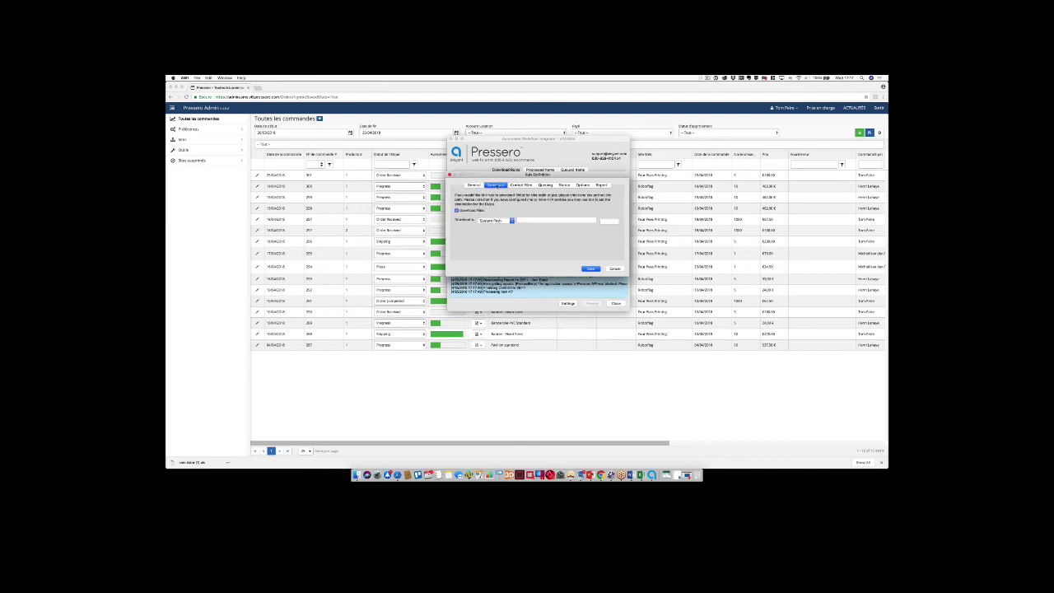
left_click(521, 185)
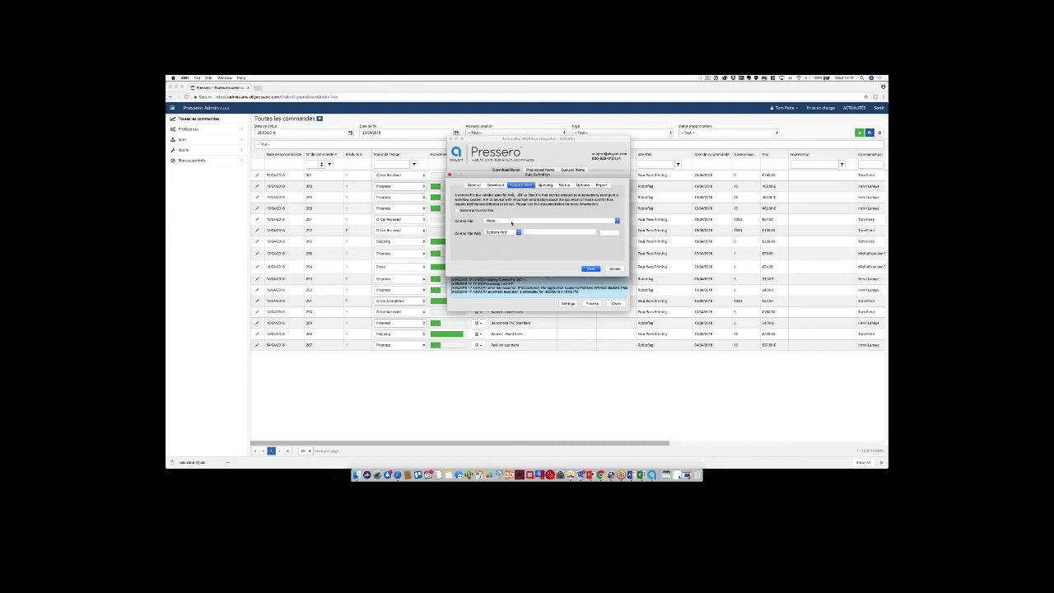
left_click(511, 222)
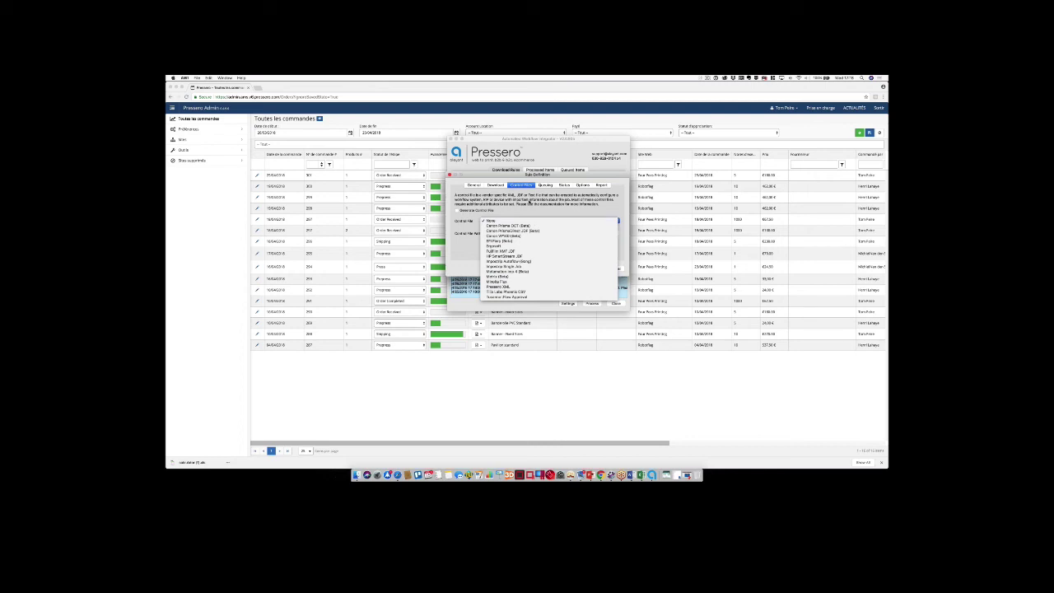
key("Escape")
left_click(615, 269)
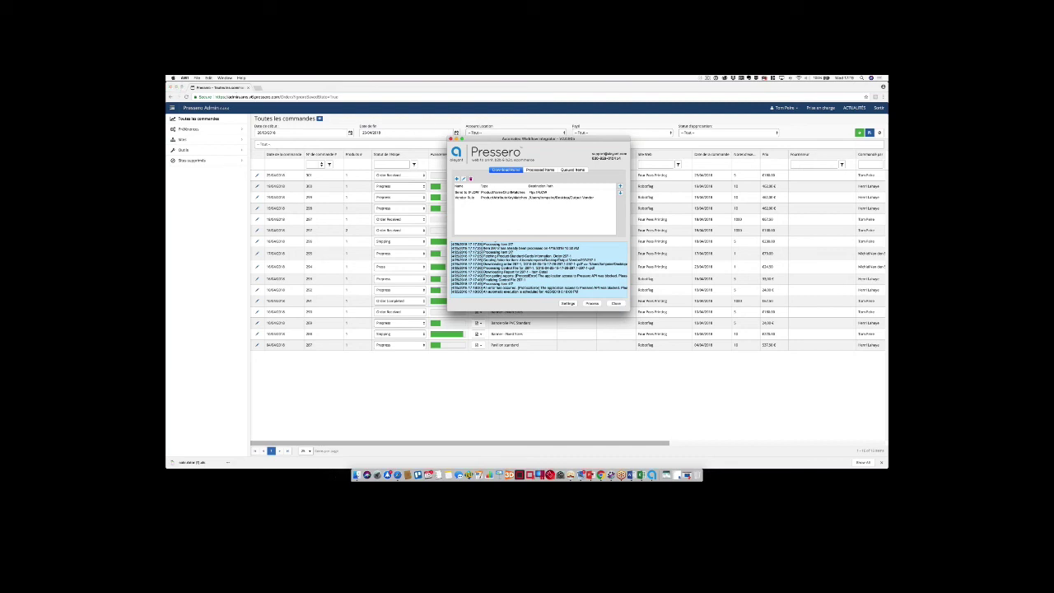
Minimise the Automated Workflow Integrator, Chrome and Safari windows
left_click(374, 80)
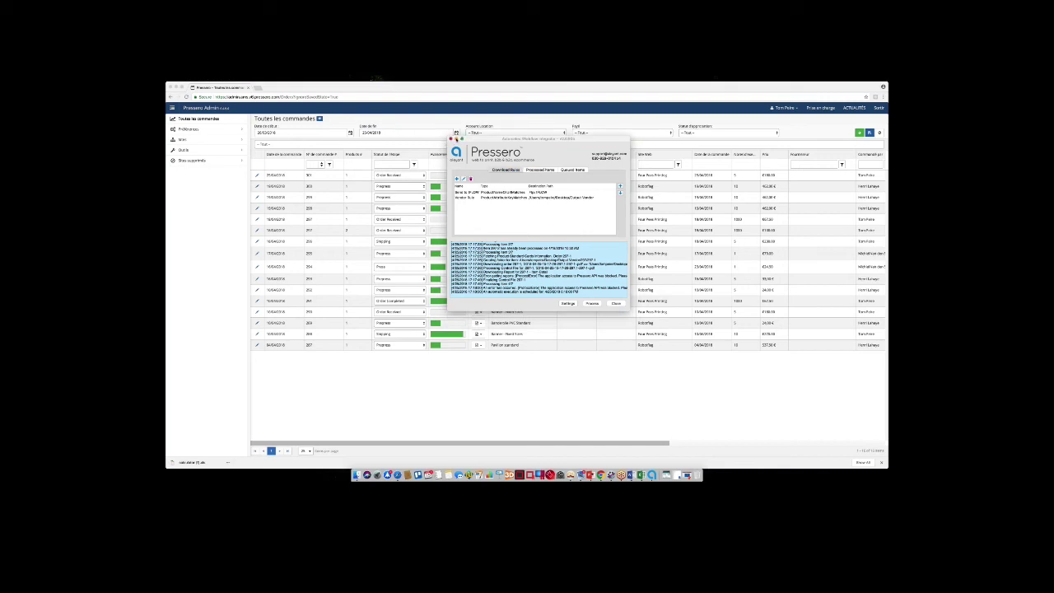
key("super+m")
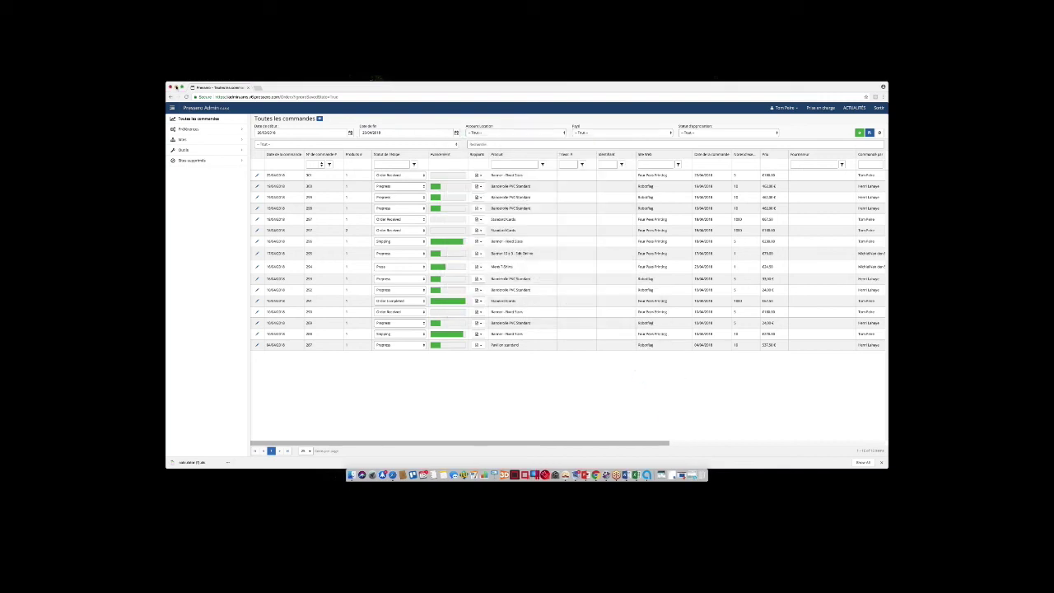
key("super+m")
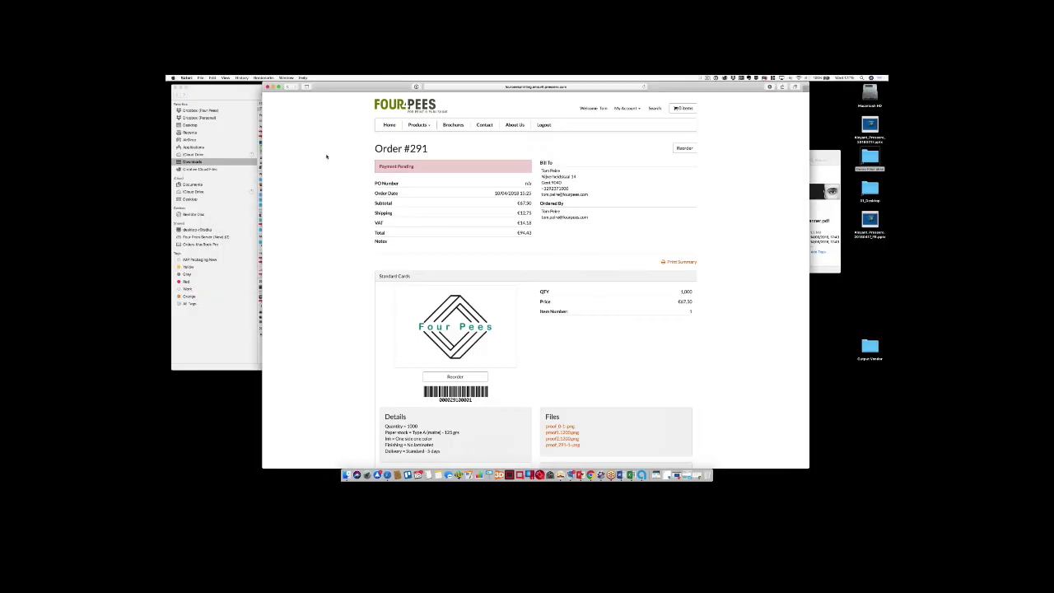
key("super+m")
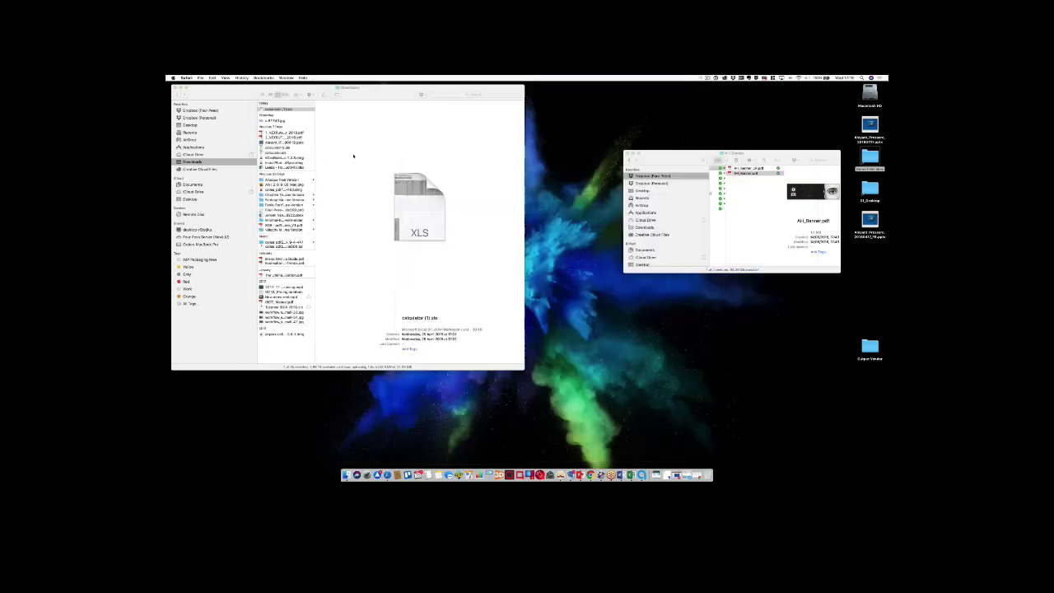
Switch to PowerPoint and run the slide show from the Pressero Demonstration slide, advancing to the Benelux Online Print Event slide
left_click(580, 475)
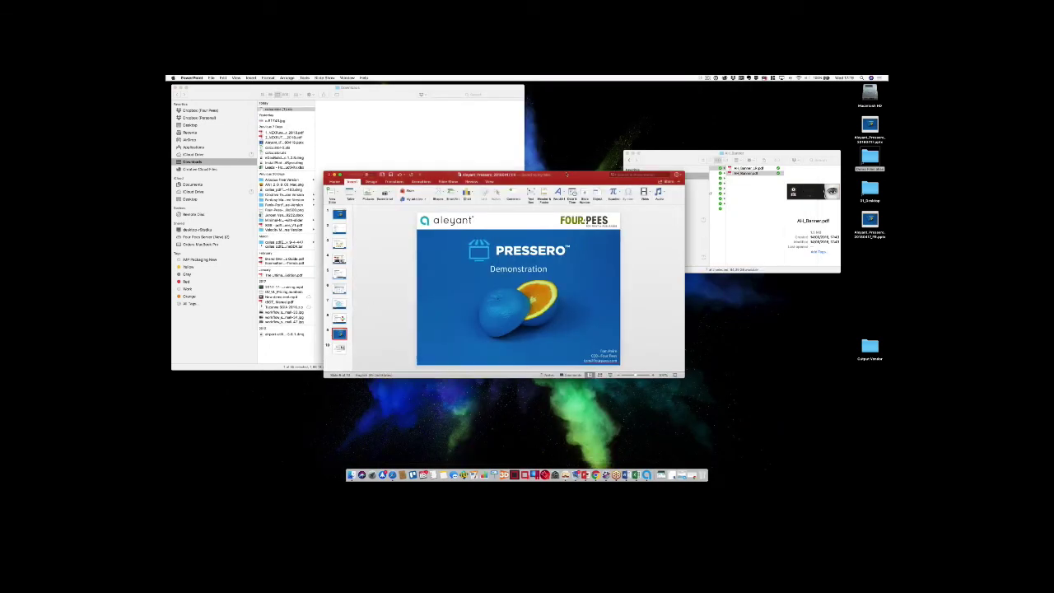
left_click_drag(567, 175, 488, 84)
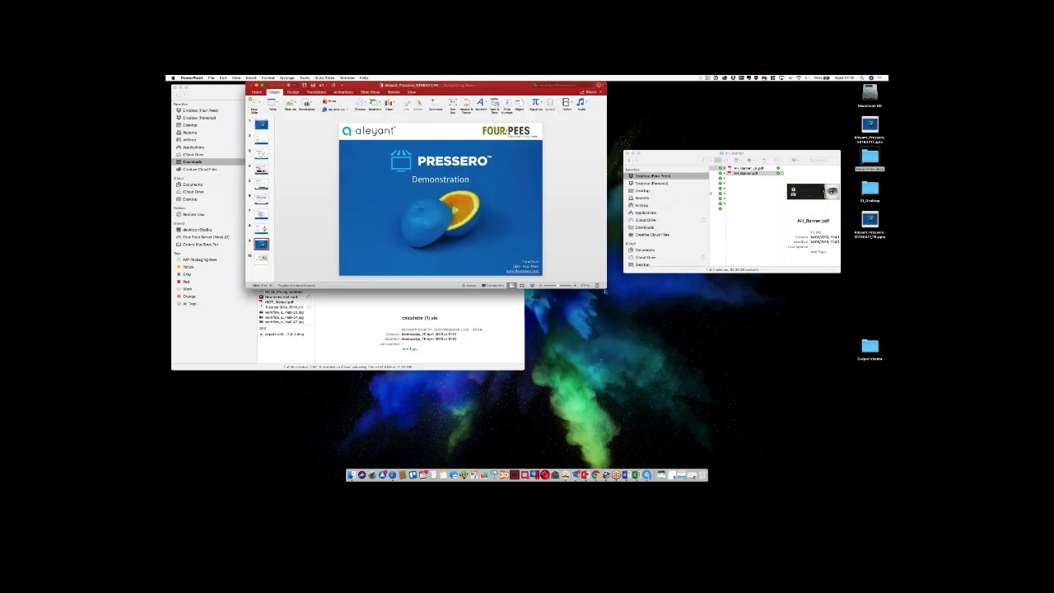
left_click(530, 284)
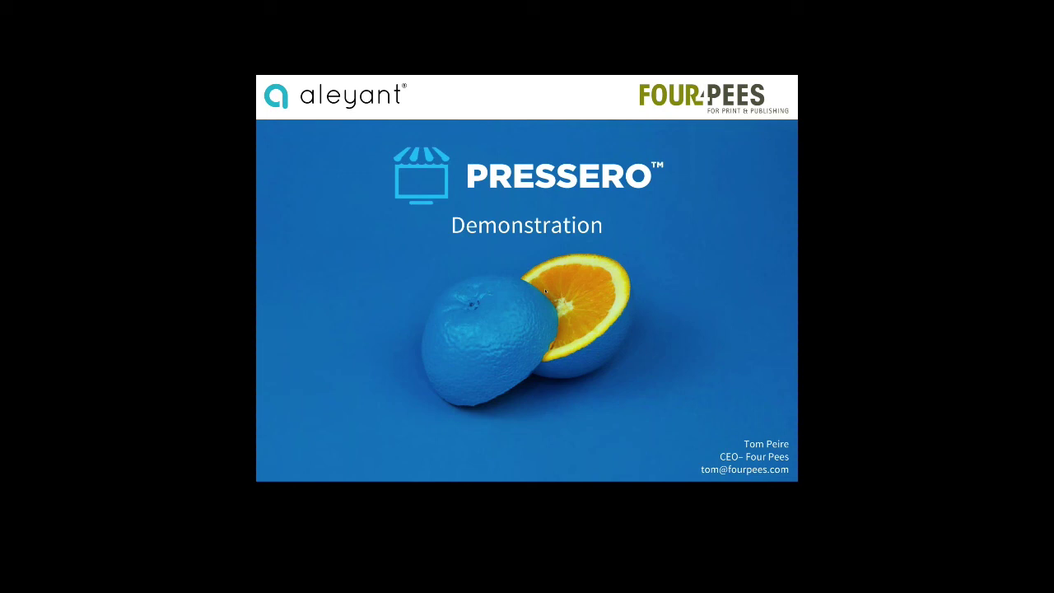
left_click(545, 290)
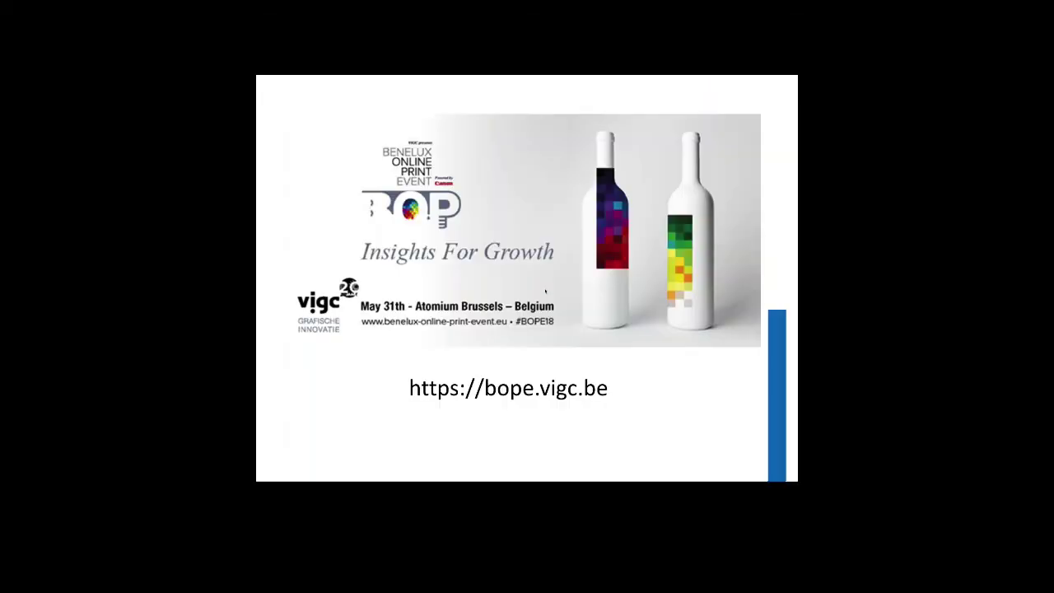